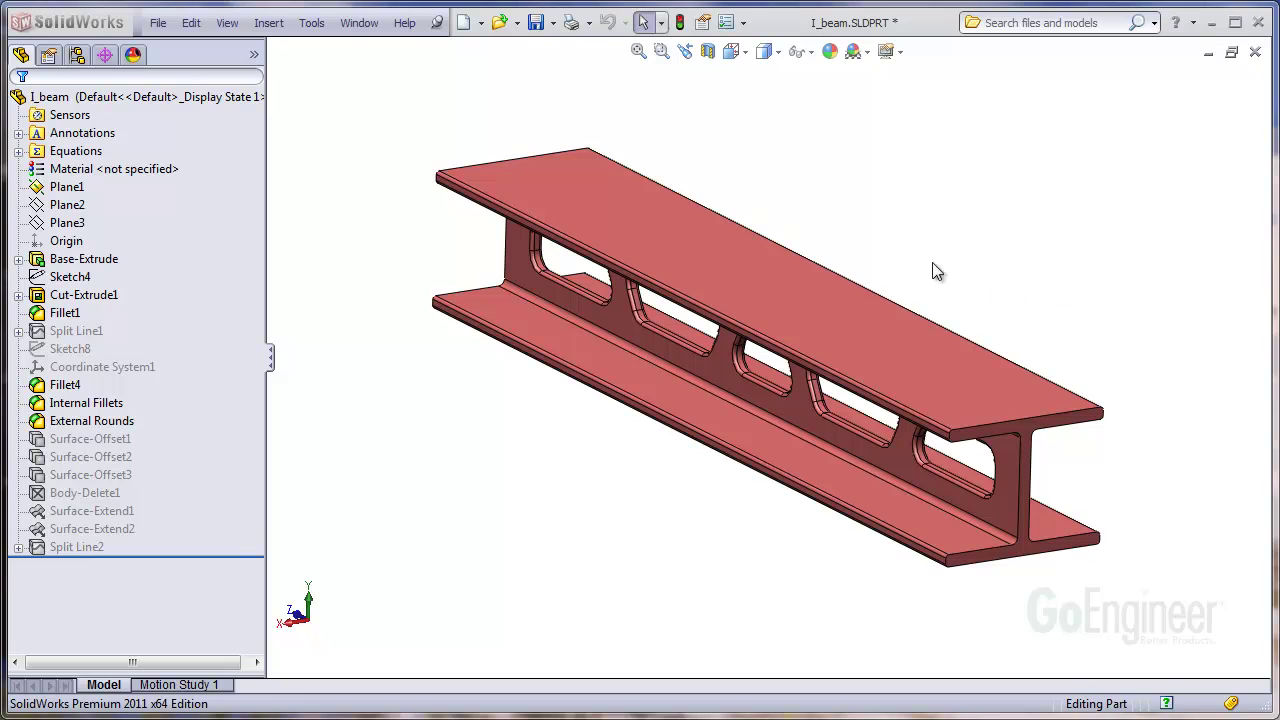
Step: Orbit and slightly tilt the I-beam to inspect its web openings
mouse_move(932, 270)
middle_down()
mouse_move(920, 263)
mouse_move(942, 251)
mouse_move(937, 270)
middle_up()
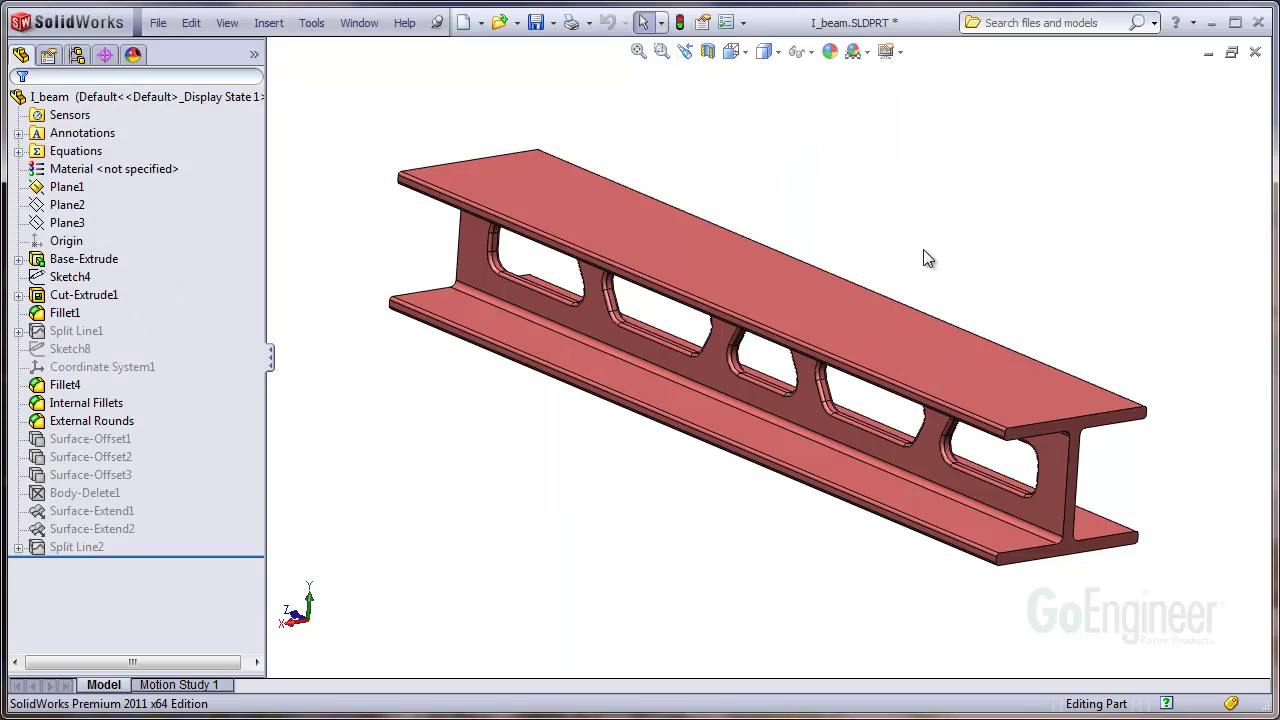
mouse_move(926, 257)
middle_down()
mouse_move(957, 200)
mouse_move(946, 248)
middle_up()
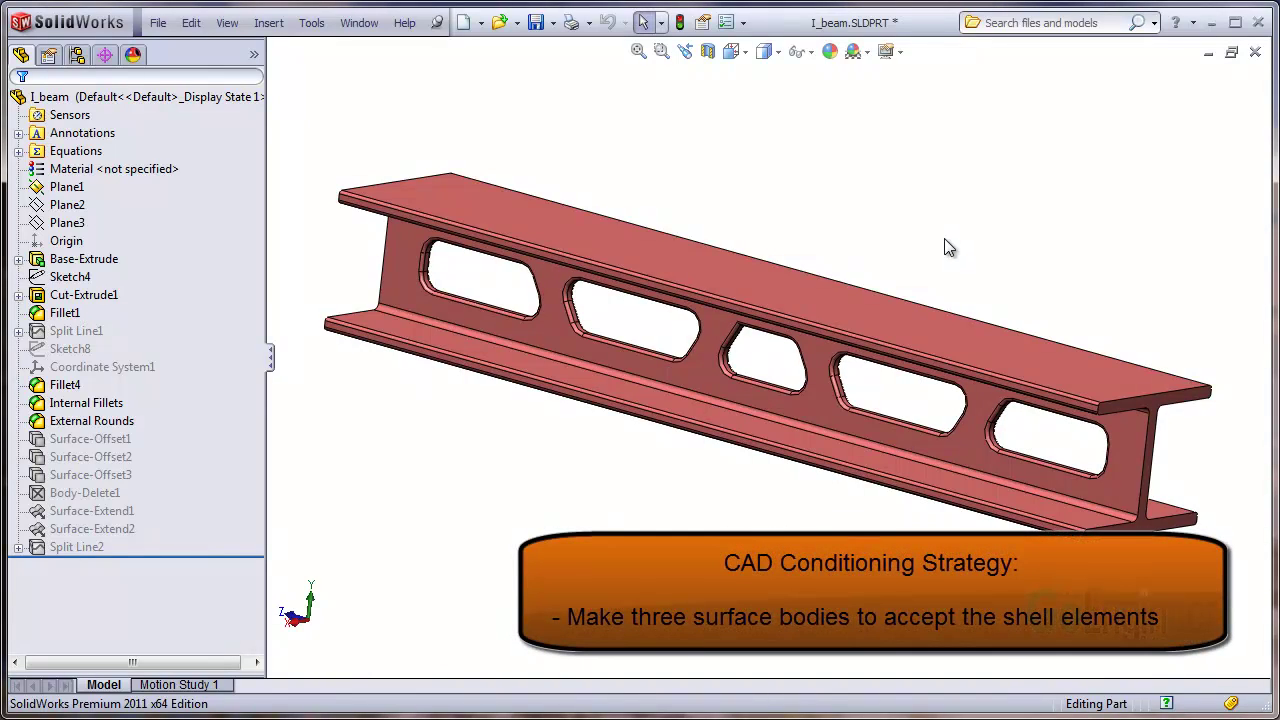
middle_drag(946, 247, 940, 253)
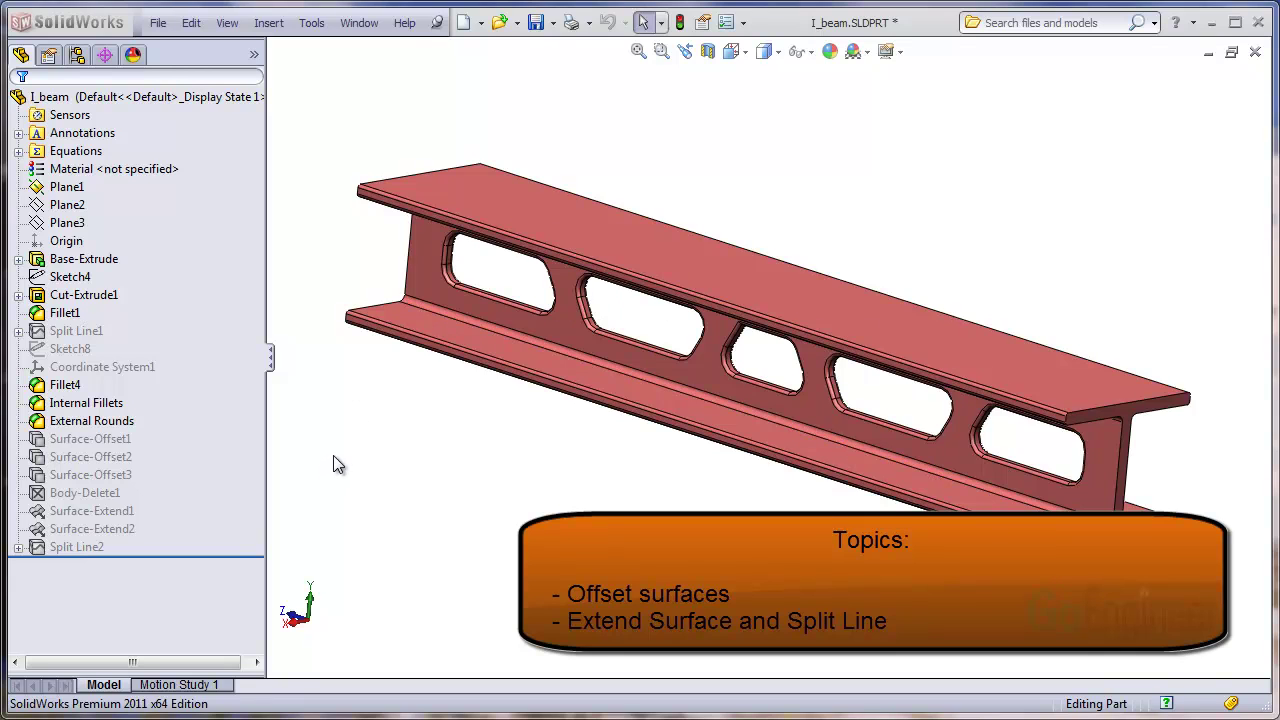
Step: Add a new configuration named FEA-02 to the I_beam part
click(80, 57)
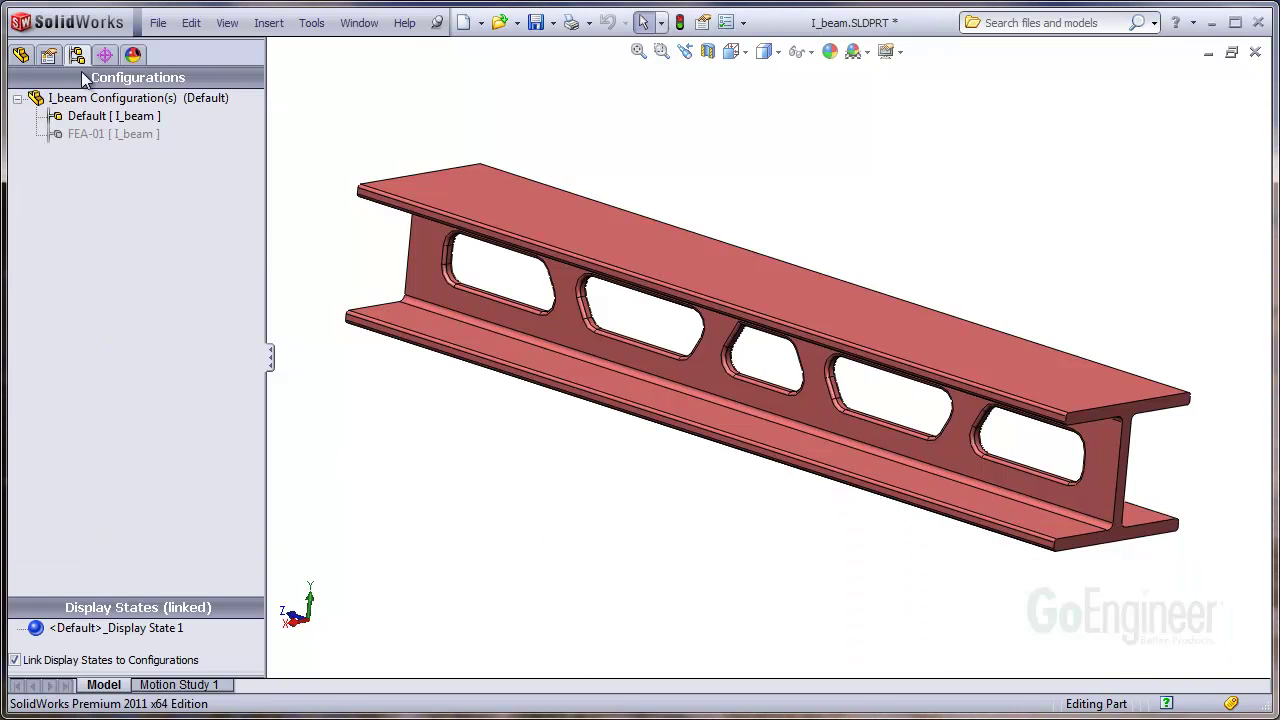
right_click(130, 100)
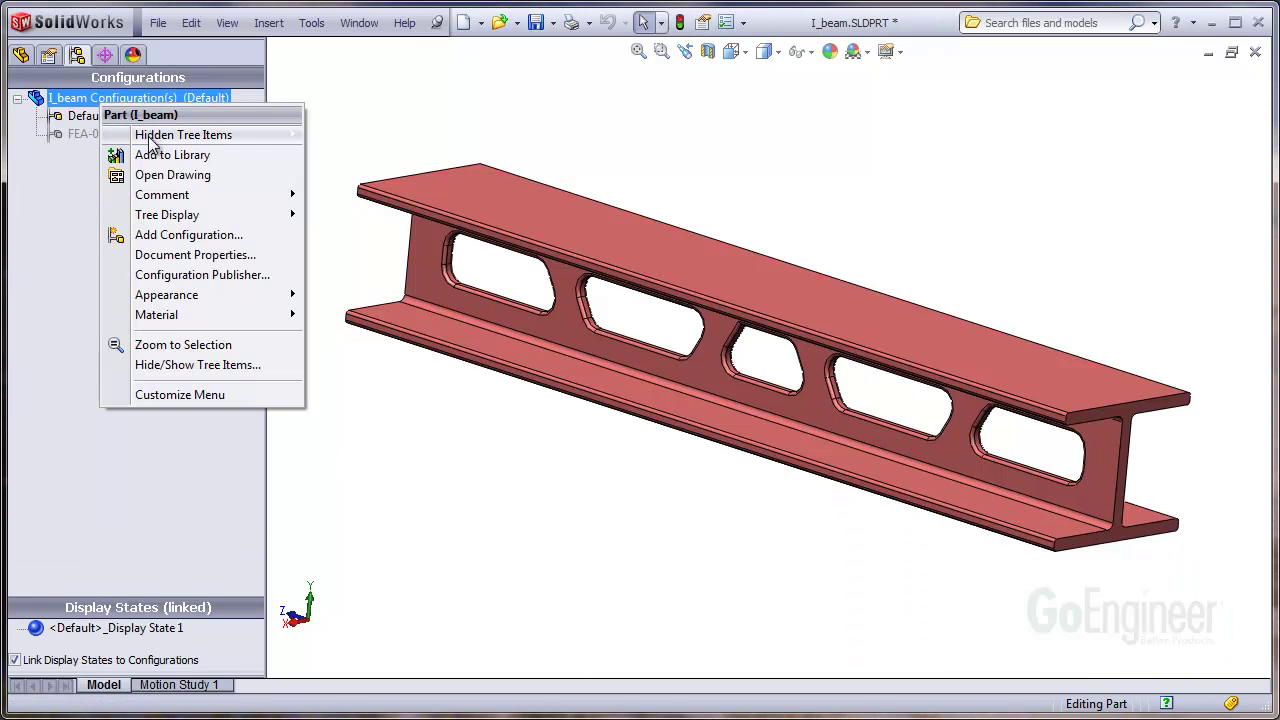
click(186, 234)
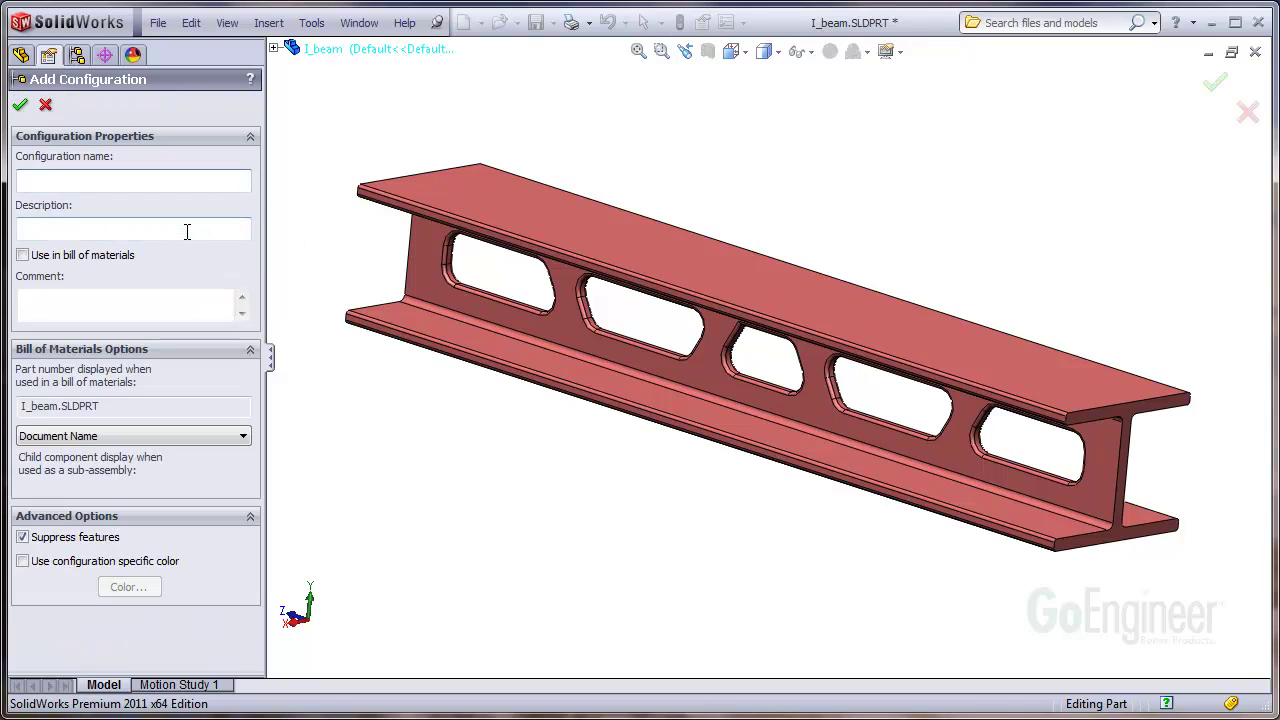
text(FEA-02)
key(Return)
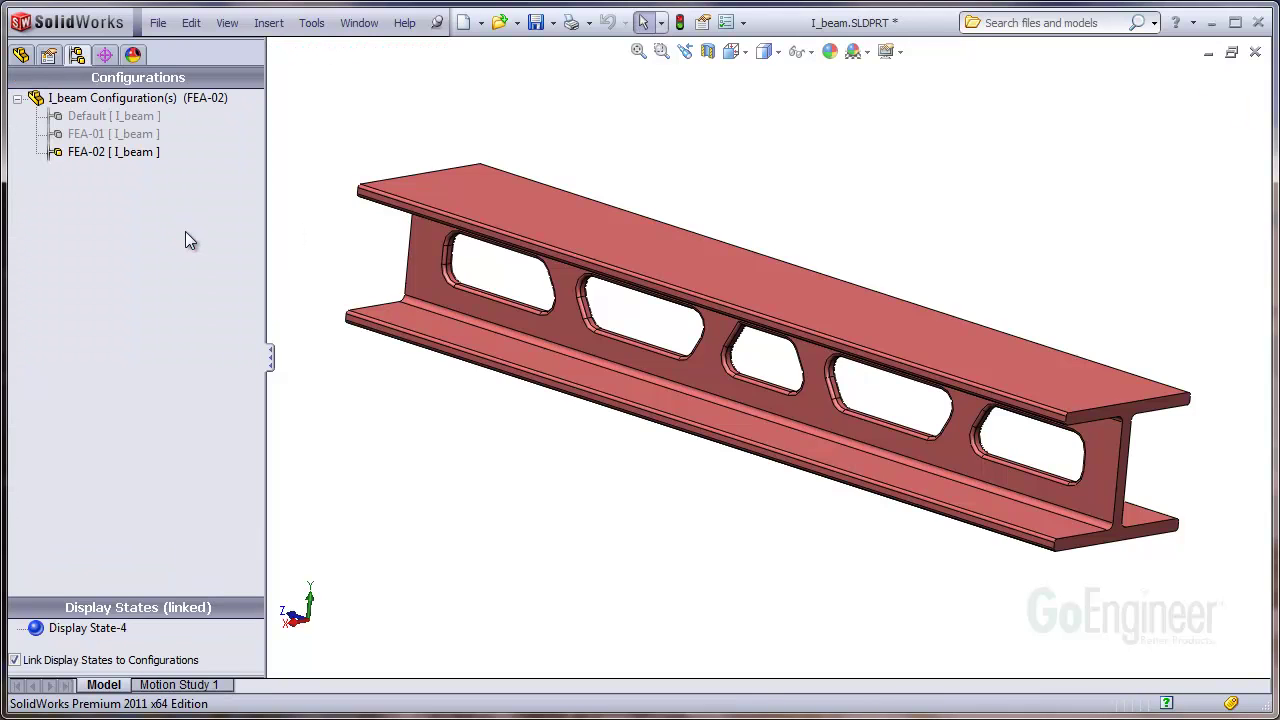
Step: Suppress the Internal Fillets and External Rounds features together
middle_drag(472, 454, 561, 476)
scroll(955, 449, down, 3)
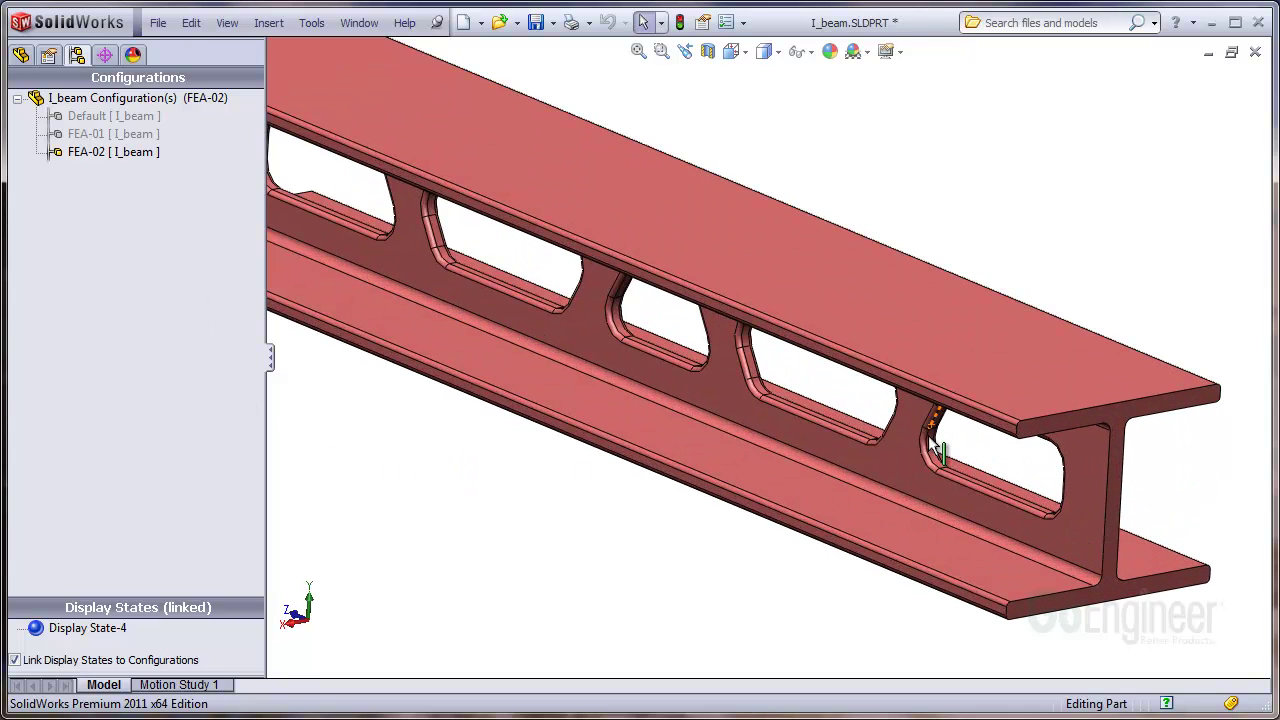
click(832, 470)
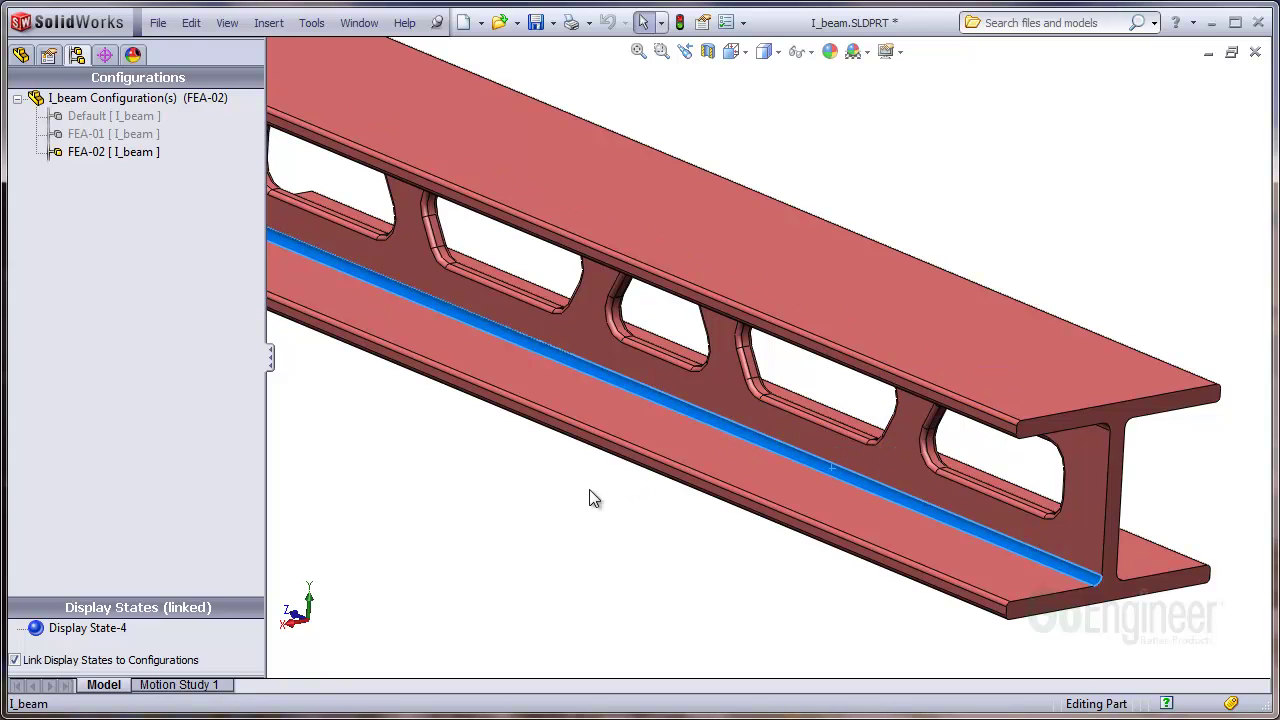
click(568, 507)
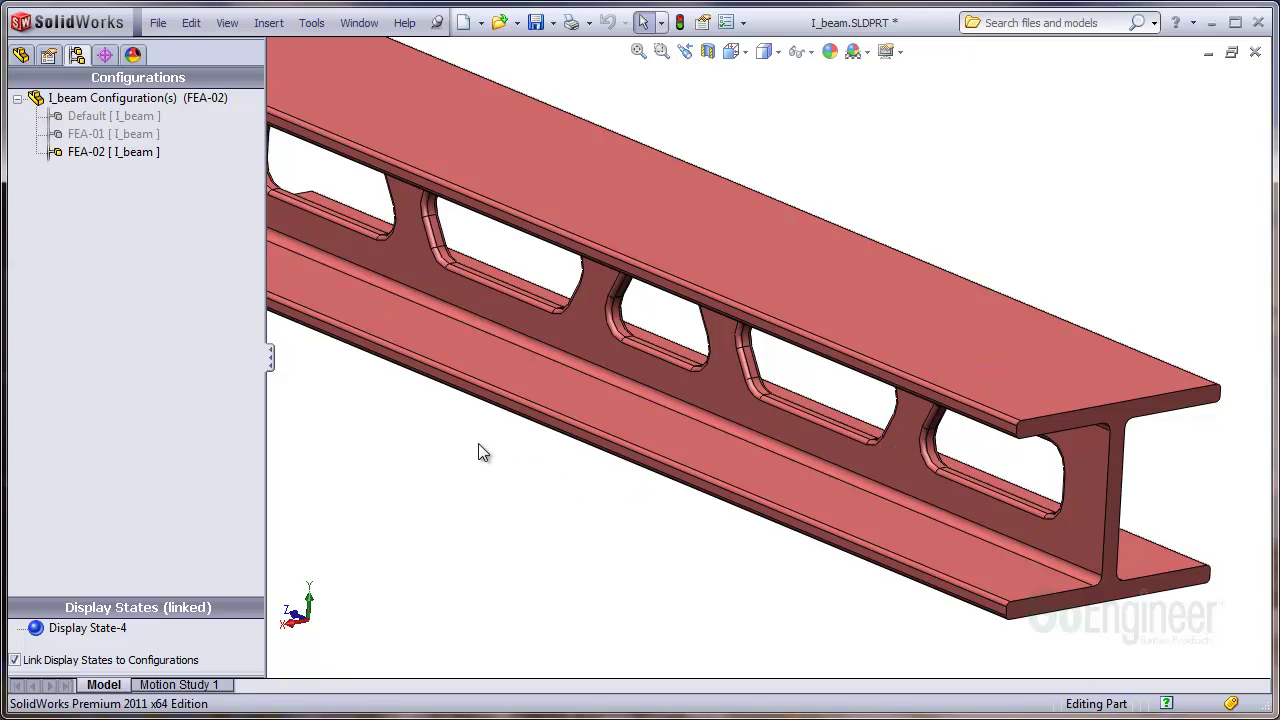
click(454, 311)
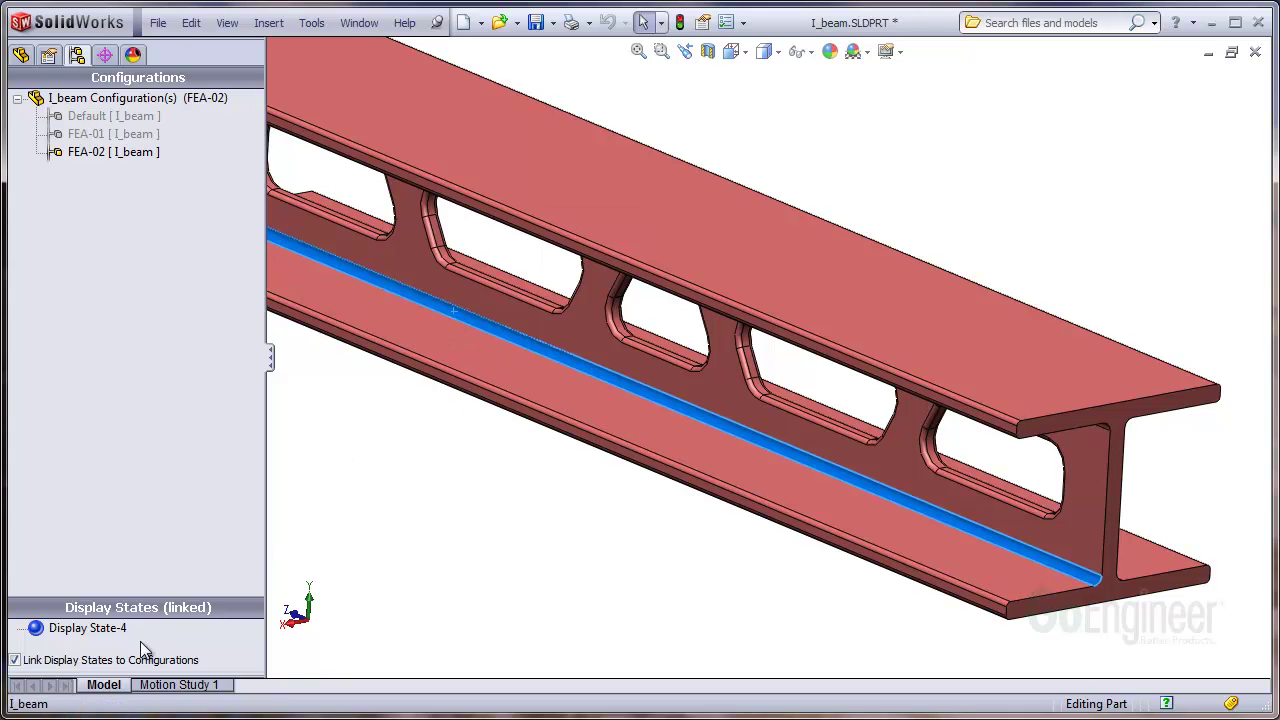
click(20, 55)
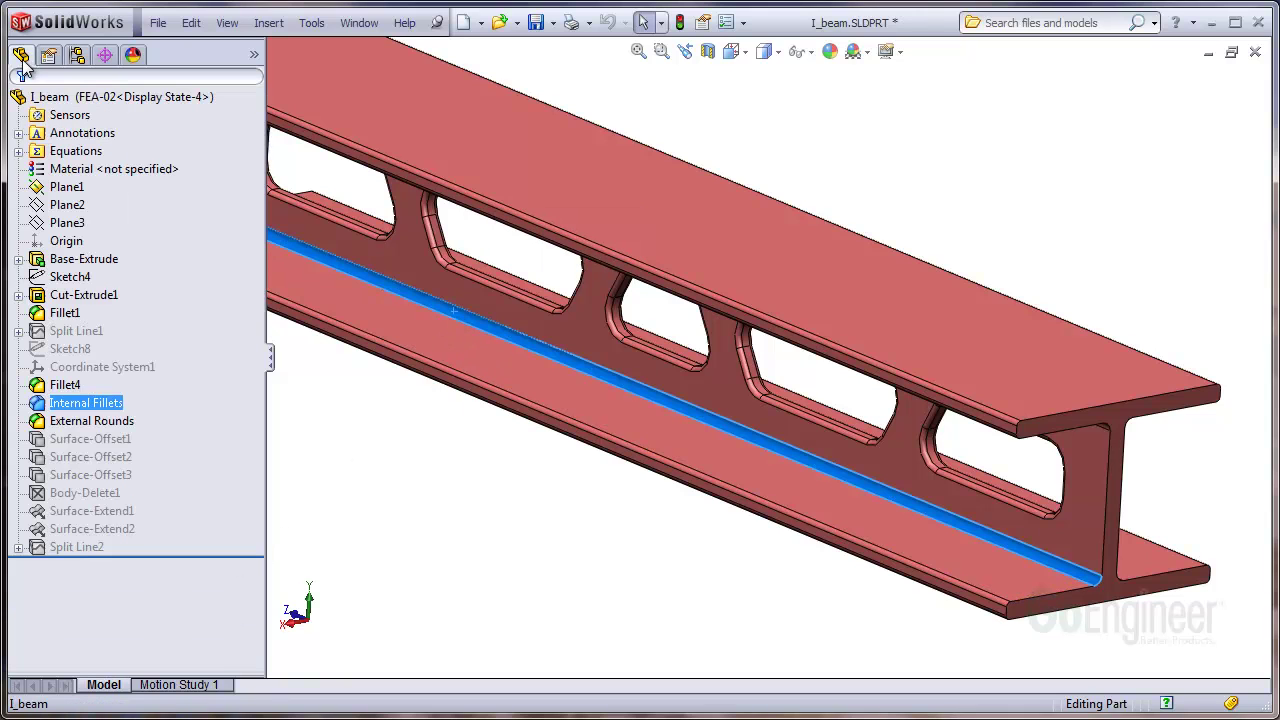
ctrl+click(48, 421)
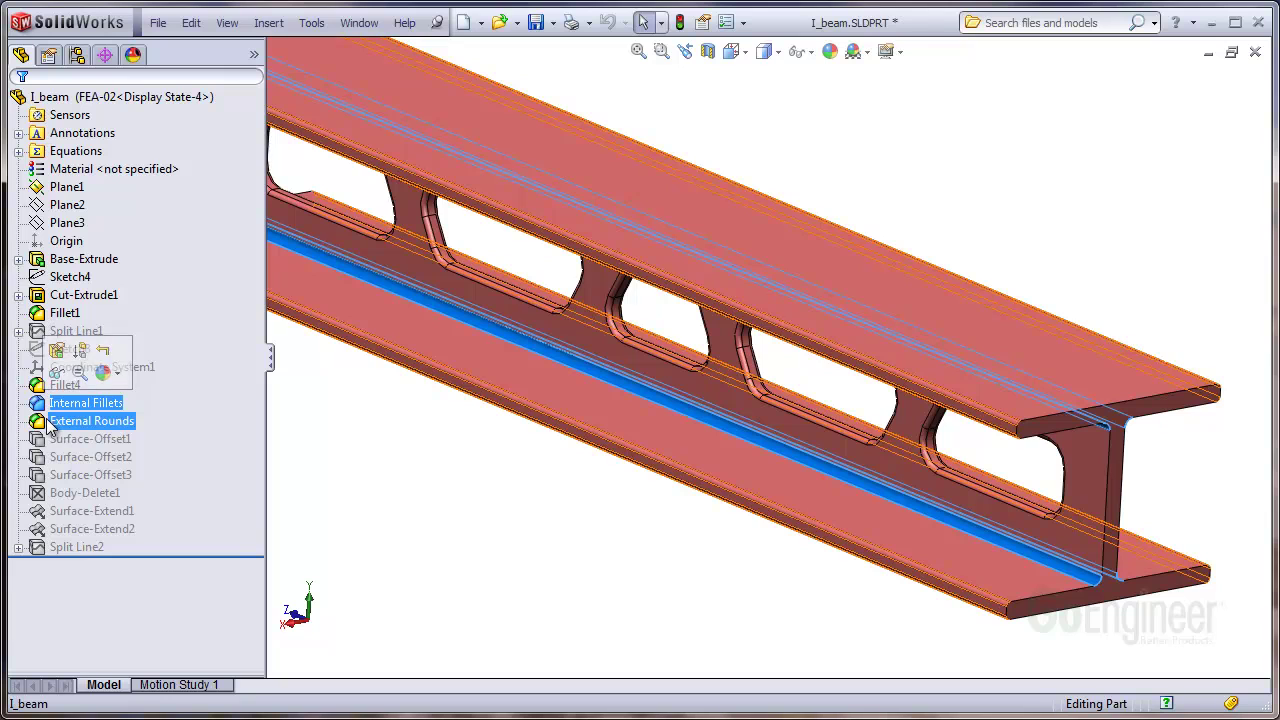
right_click(48, 423)
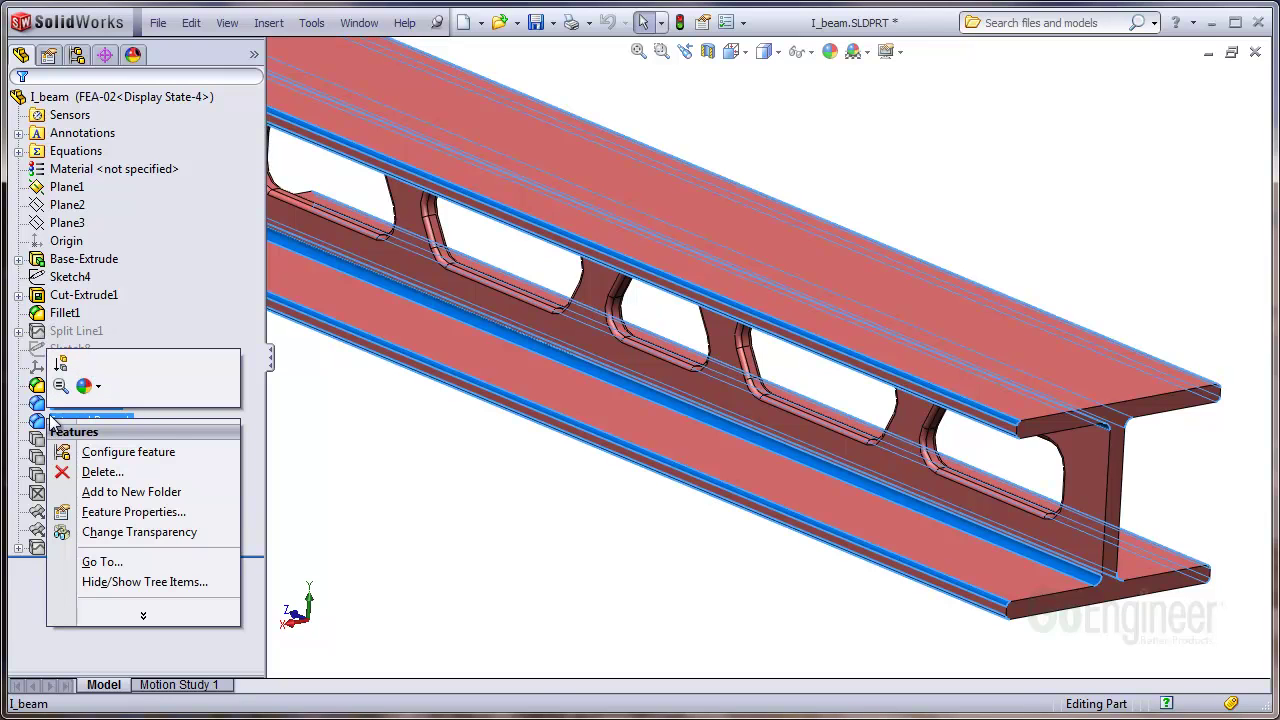
click(62, 365)
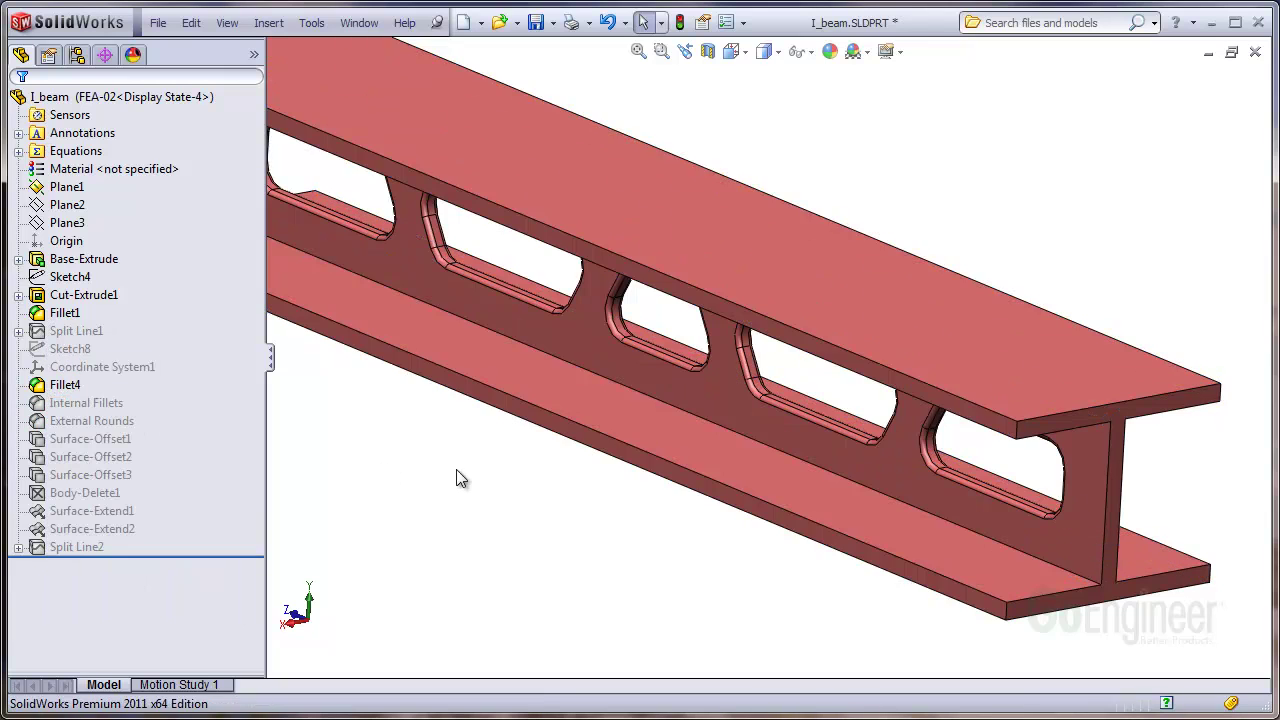
Step: Suppress Fillet4 to remove the fillets inside the web openings
scroll(875, 441, down, 3)
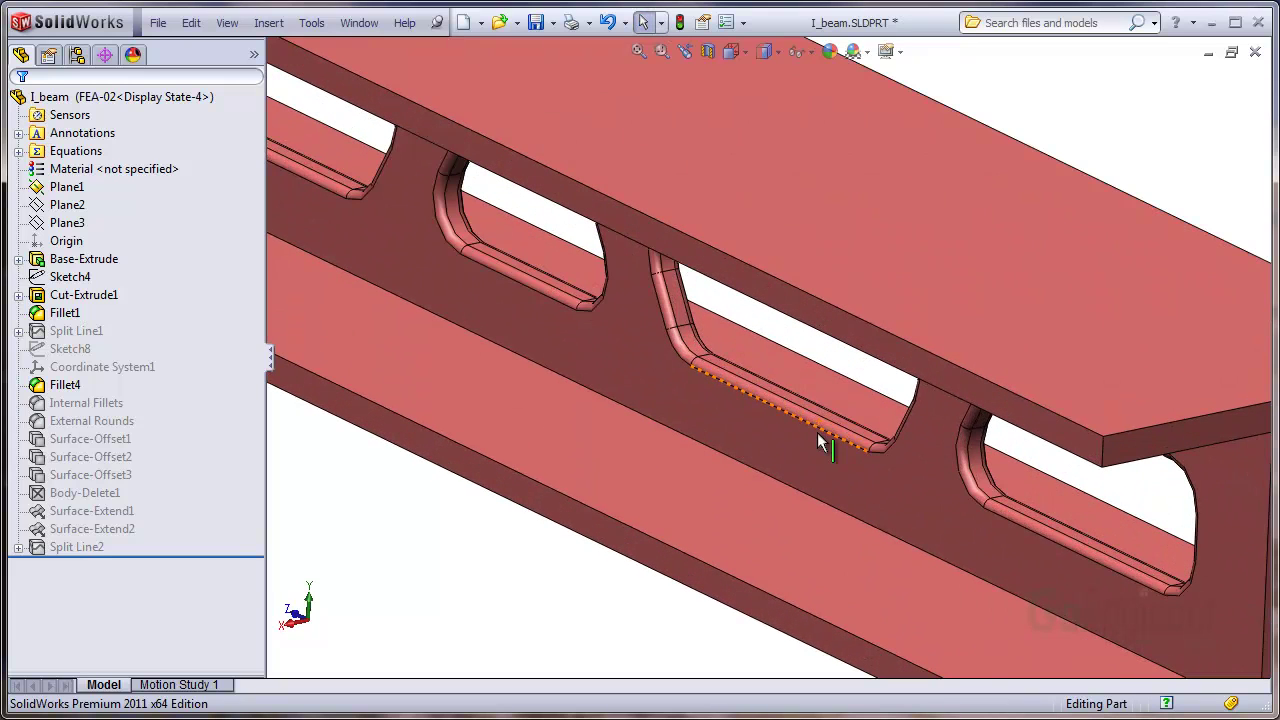
click(789, 408)
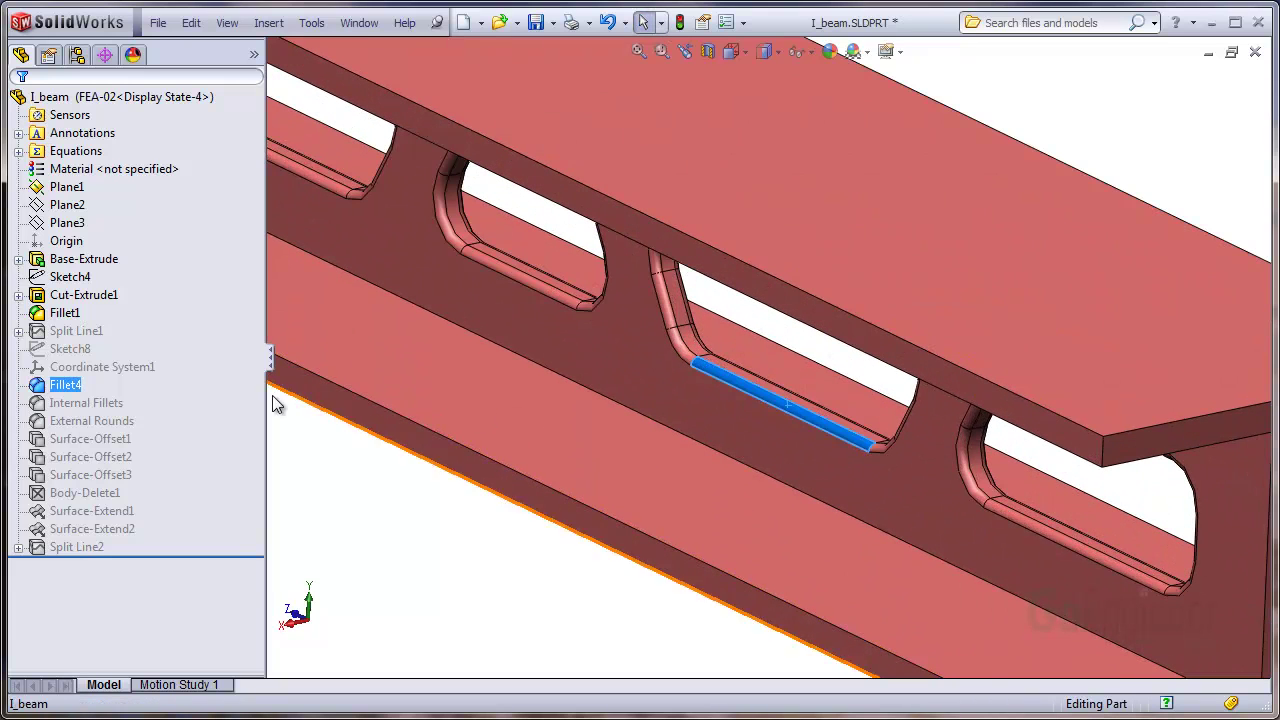
right_click(72, 385)
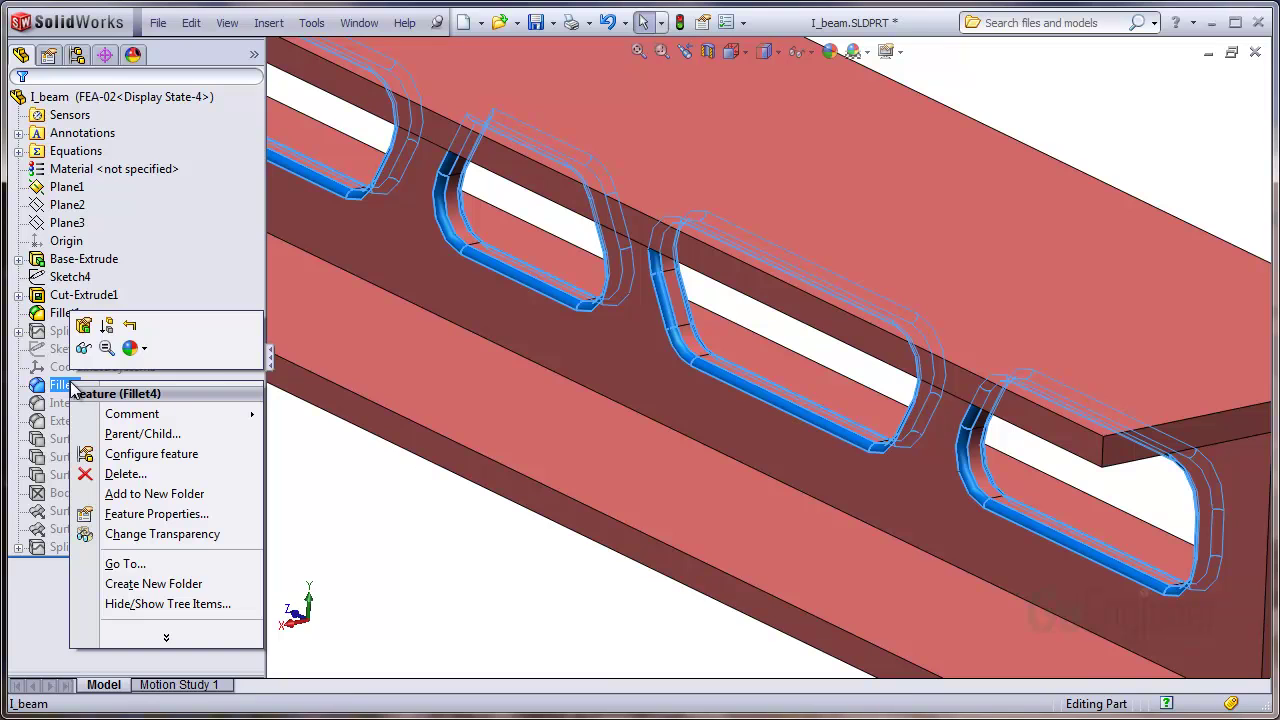
click(107, 325)
key(f)
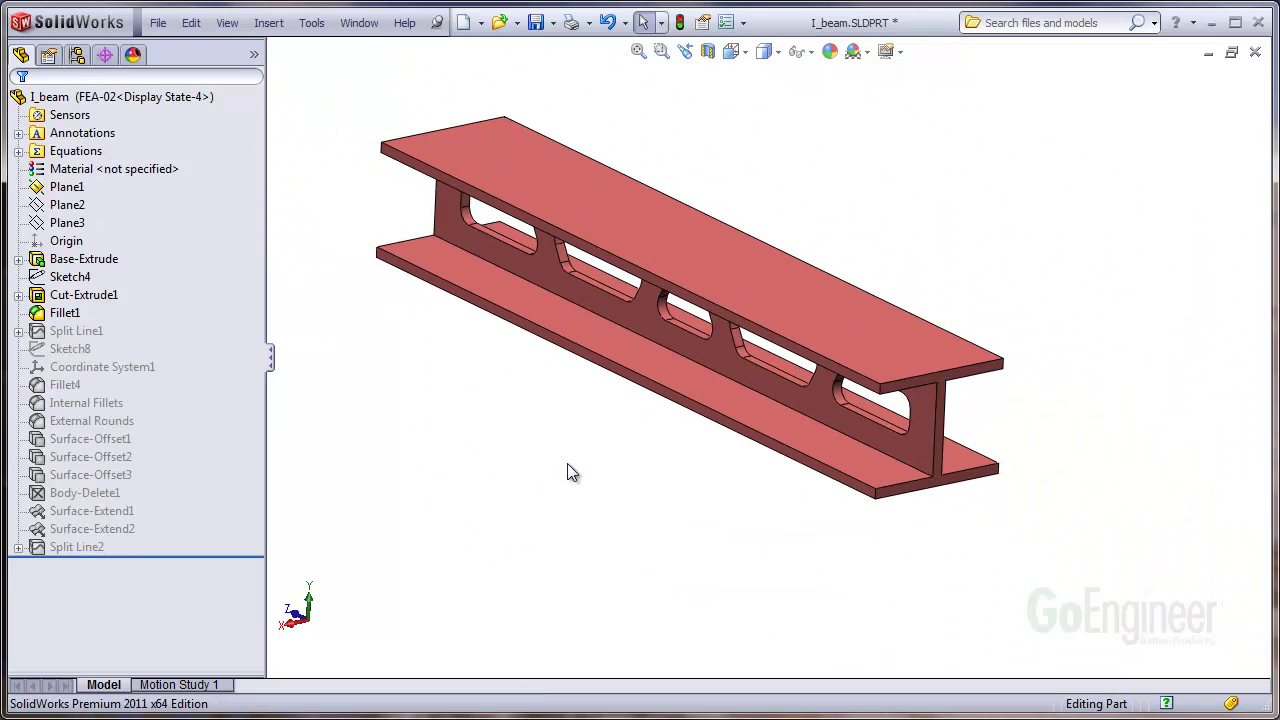
mouse_move(566, 466)
middle_down()
mouse_move(526, 446)
mouse_move(557, 461)
middle_up()
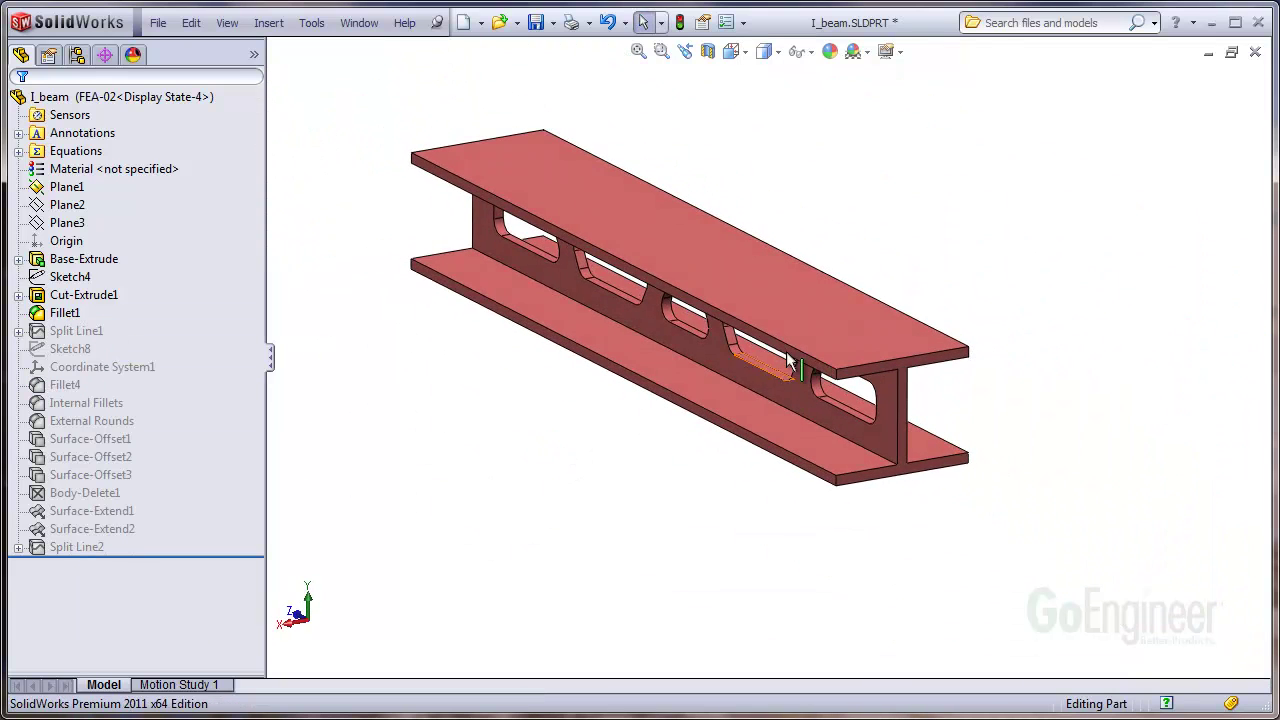
scroll(854, 341, down, 2)
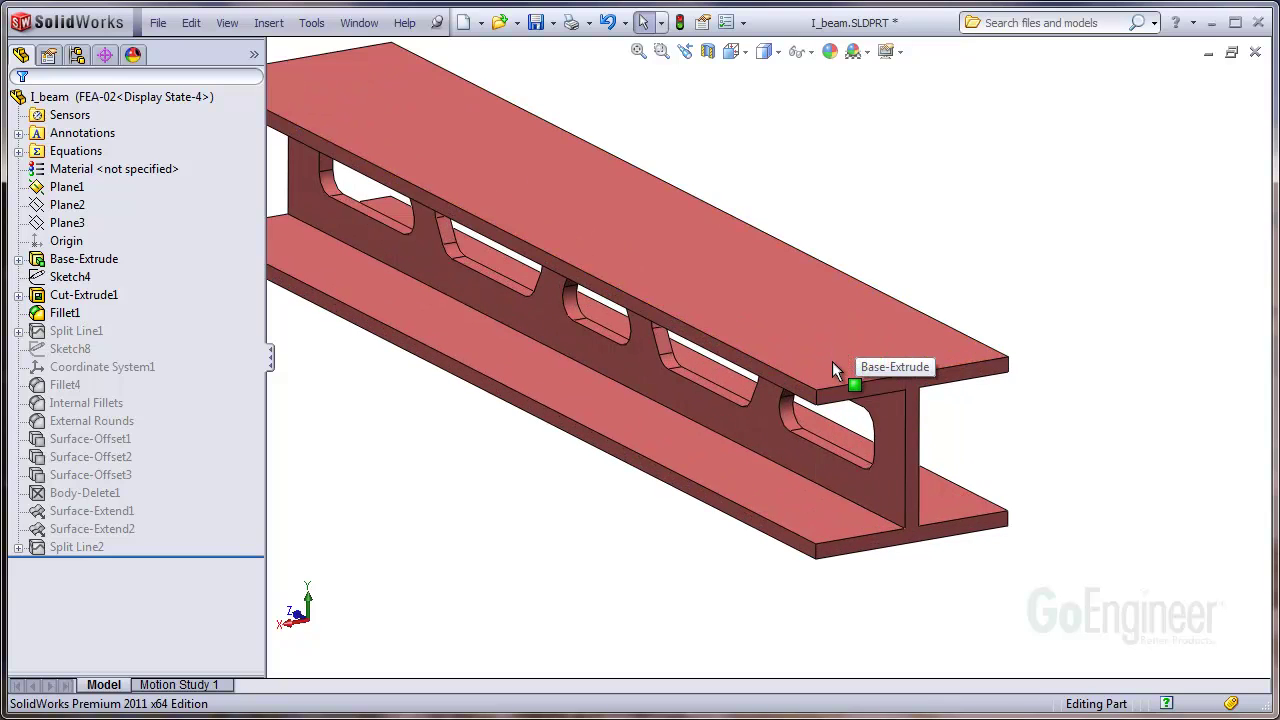
click(832, 361)
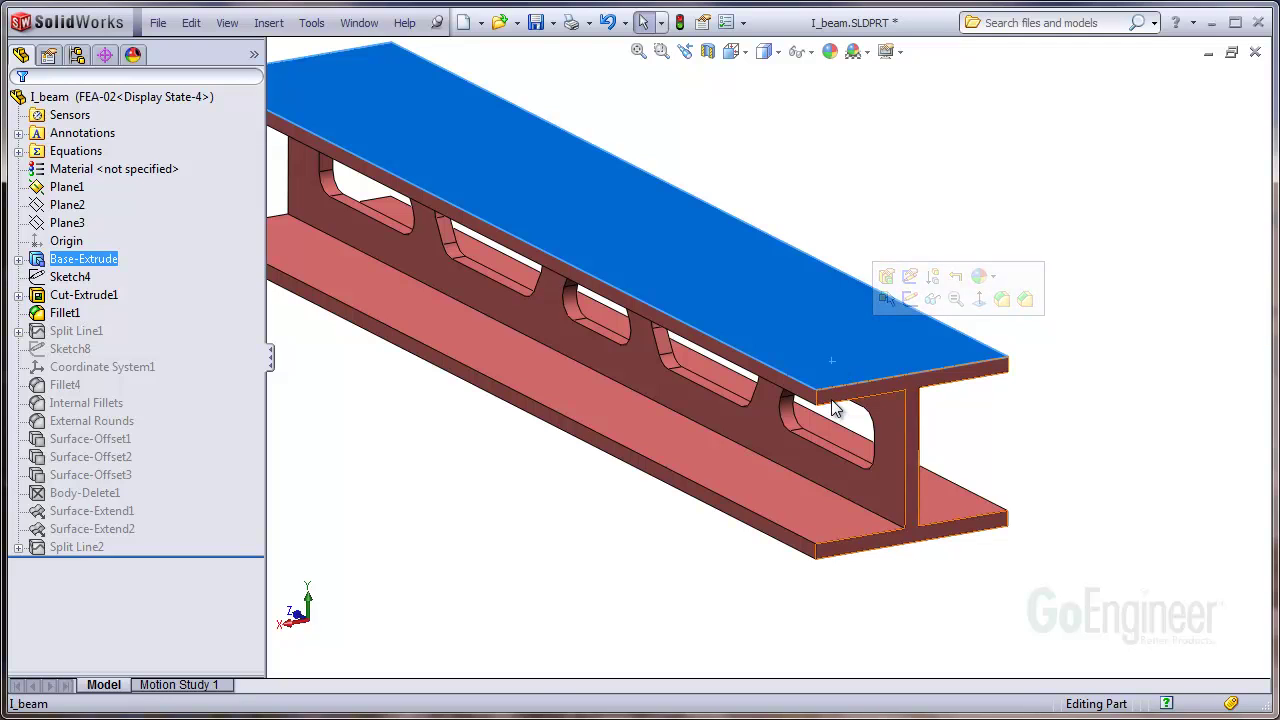
click(869, 487)
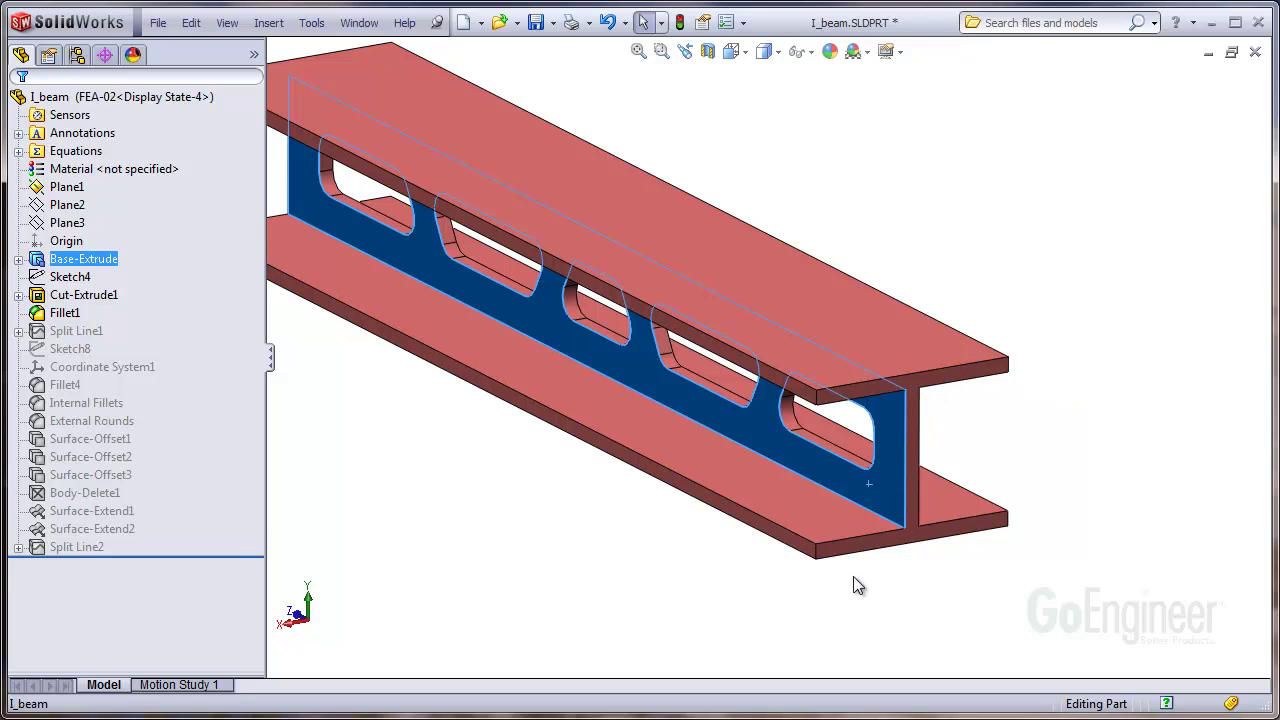
Step: Show the Surfaces toolbar floating in the workspace
click(515, 537)
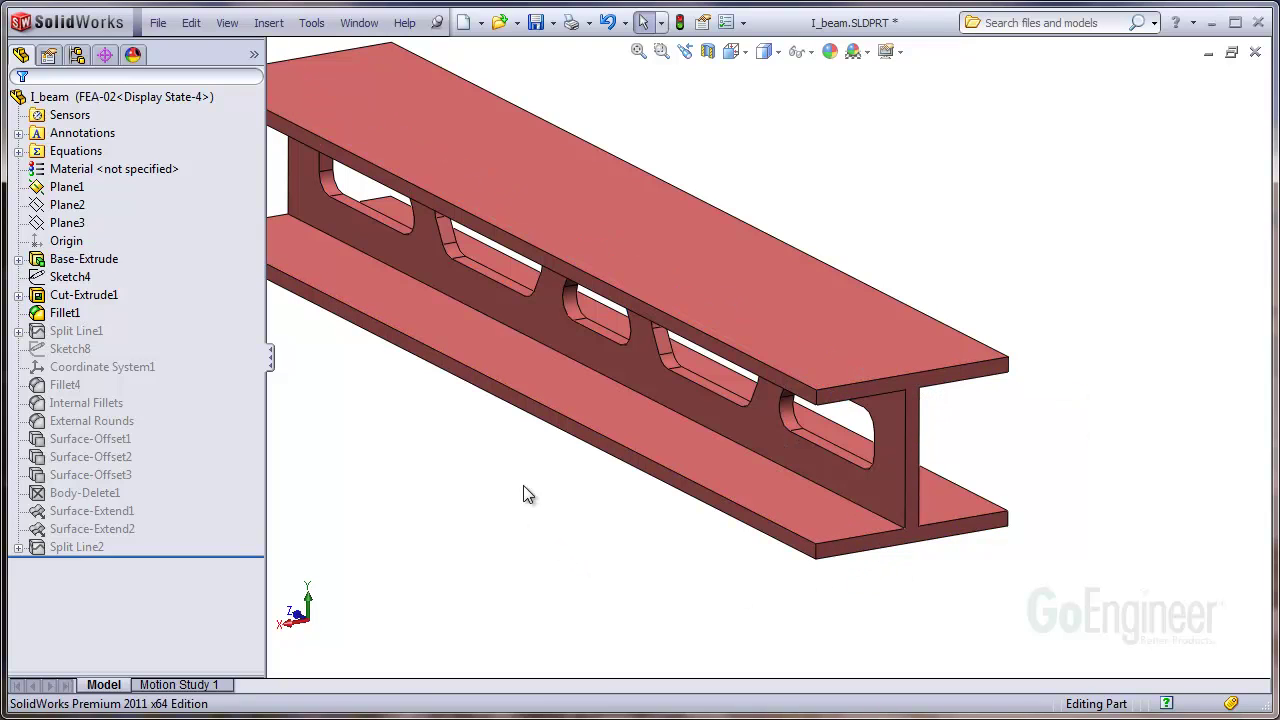
right_click(784, 30)
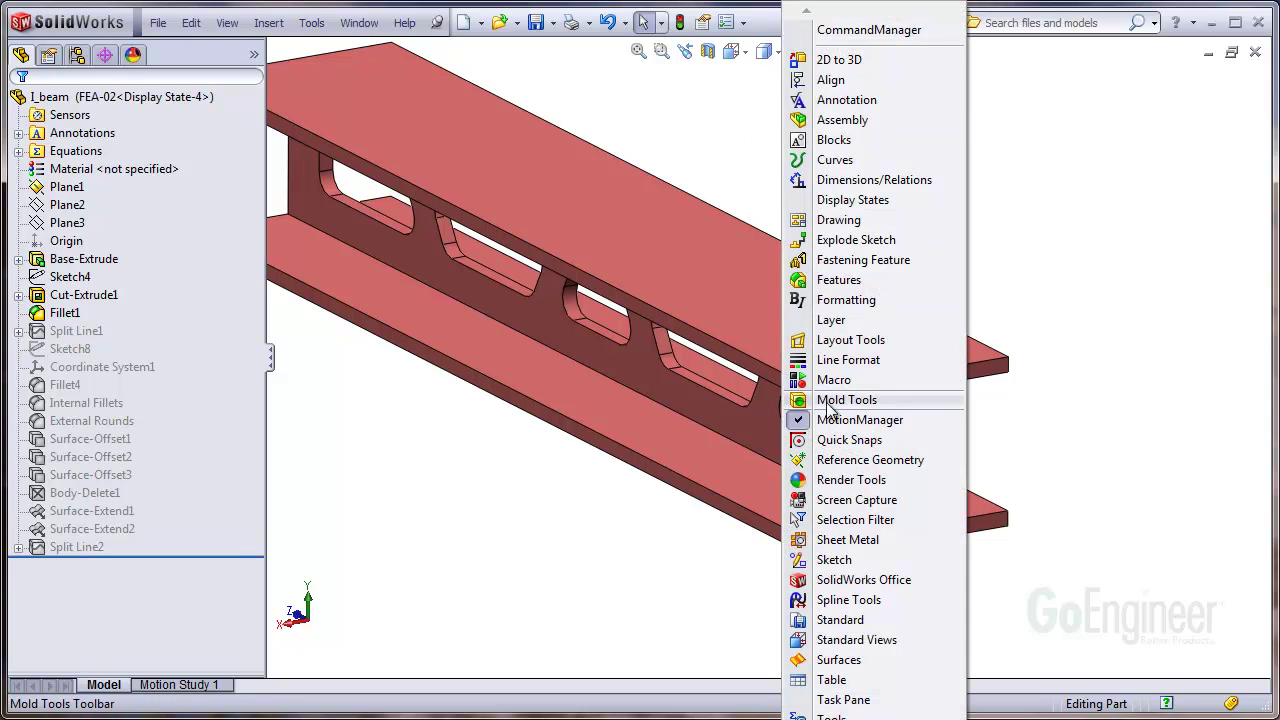
click(839, 659)
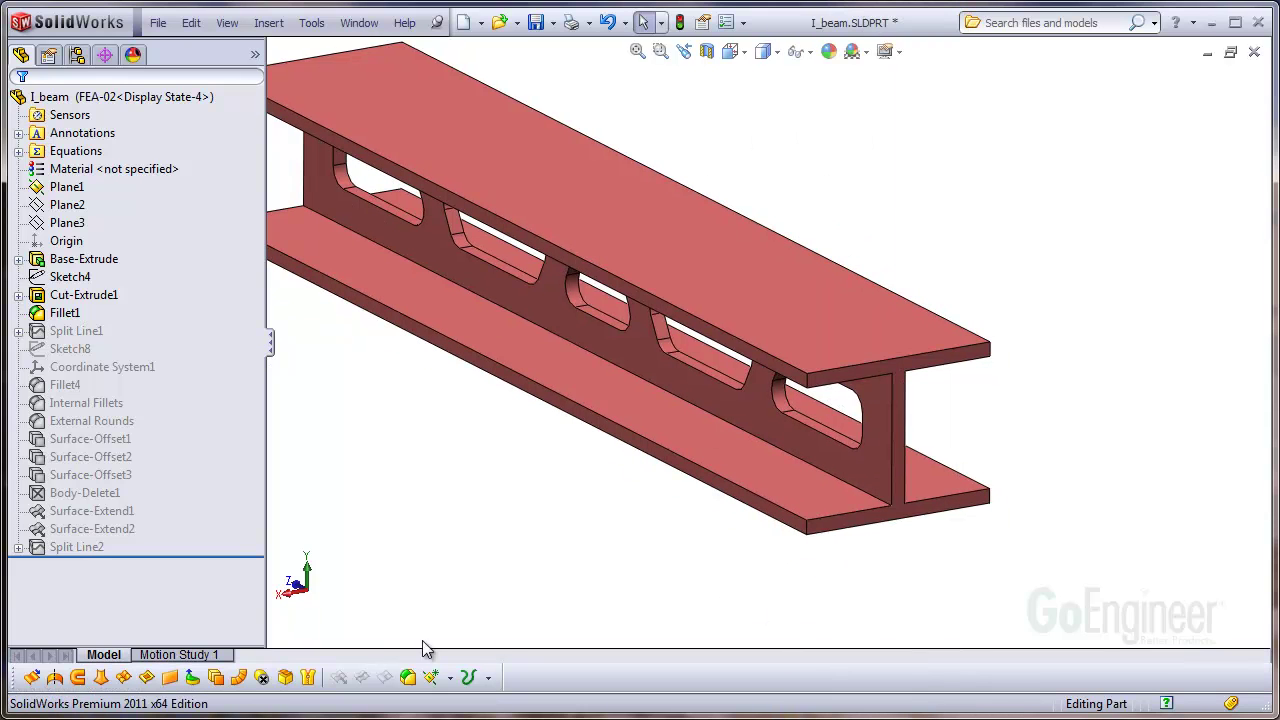
drag(30, 680, 686, 150)
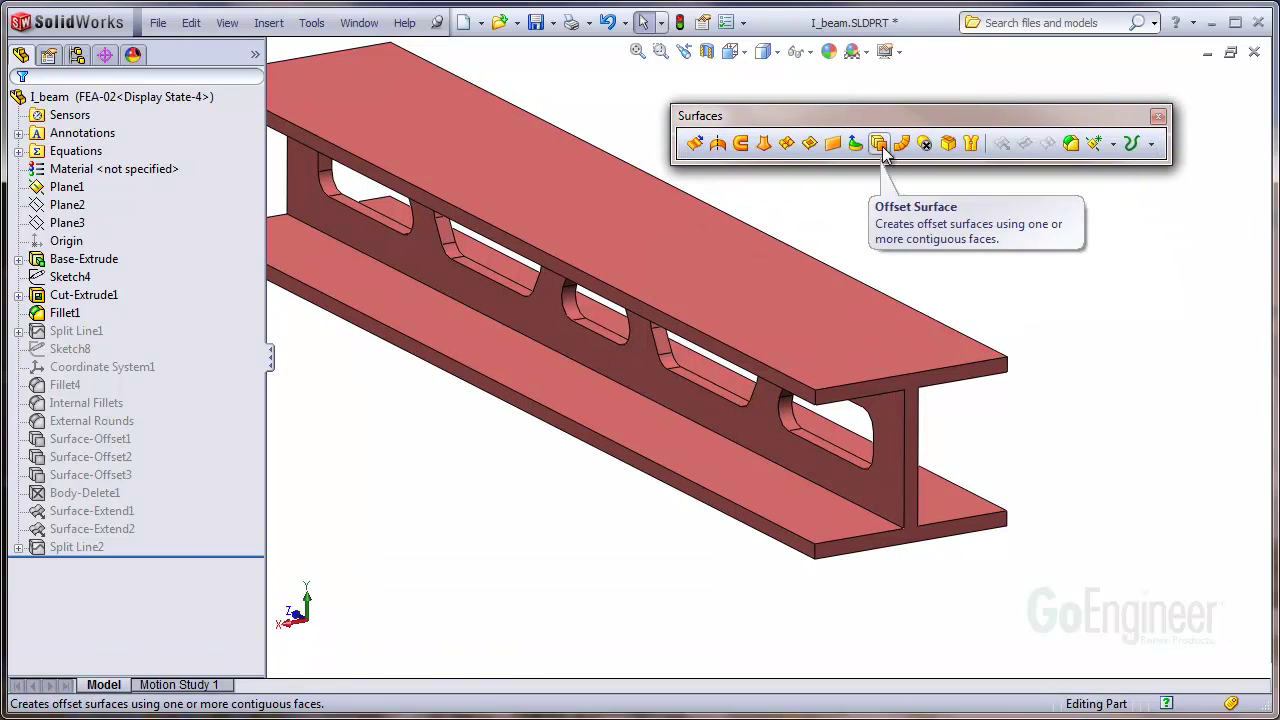
Step: Offset the top flange face 0.197in inward into the flange's middle
click(802, 307)
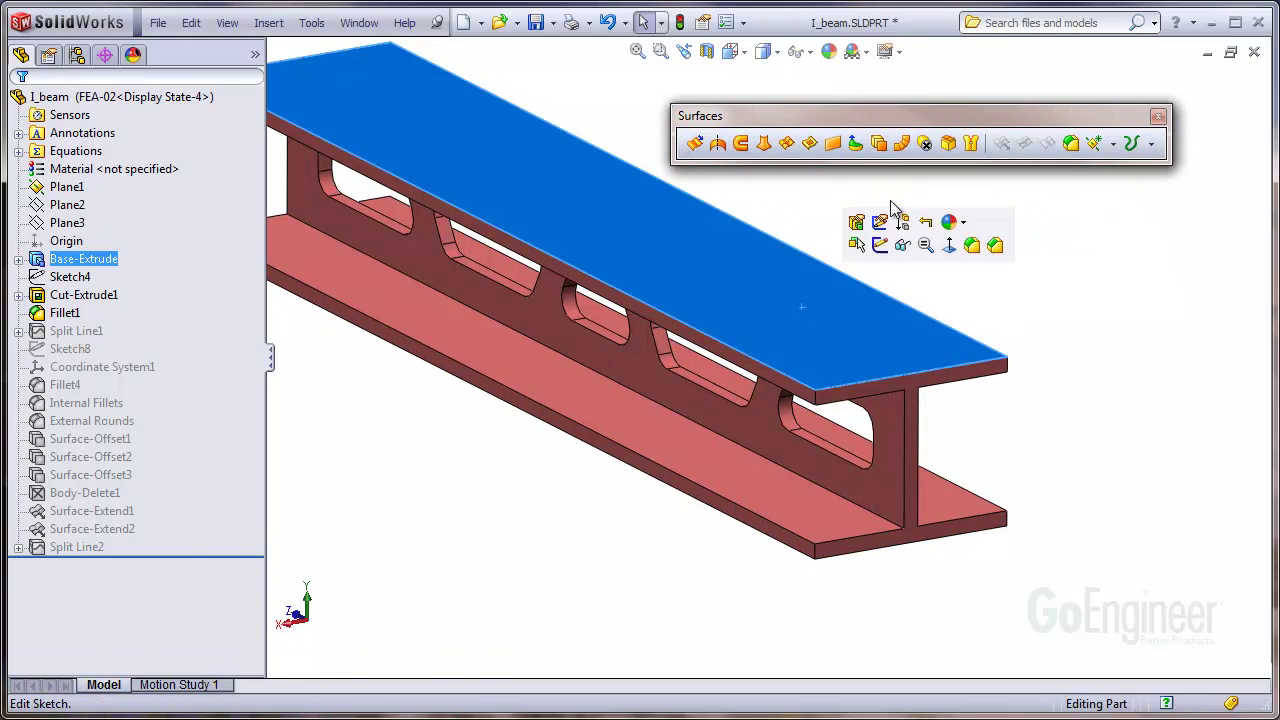
click(878, 143)
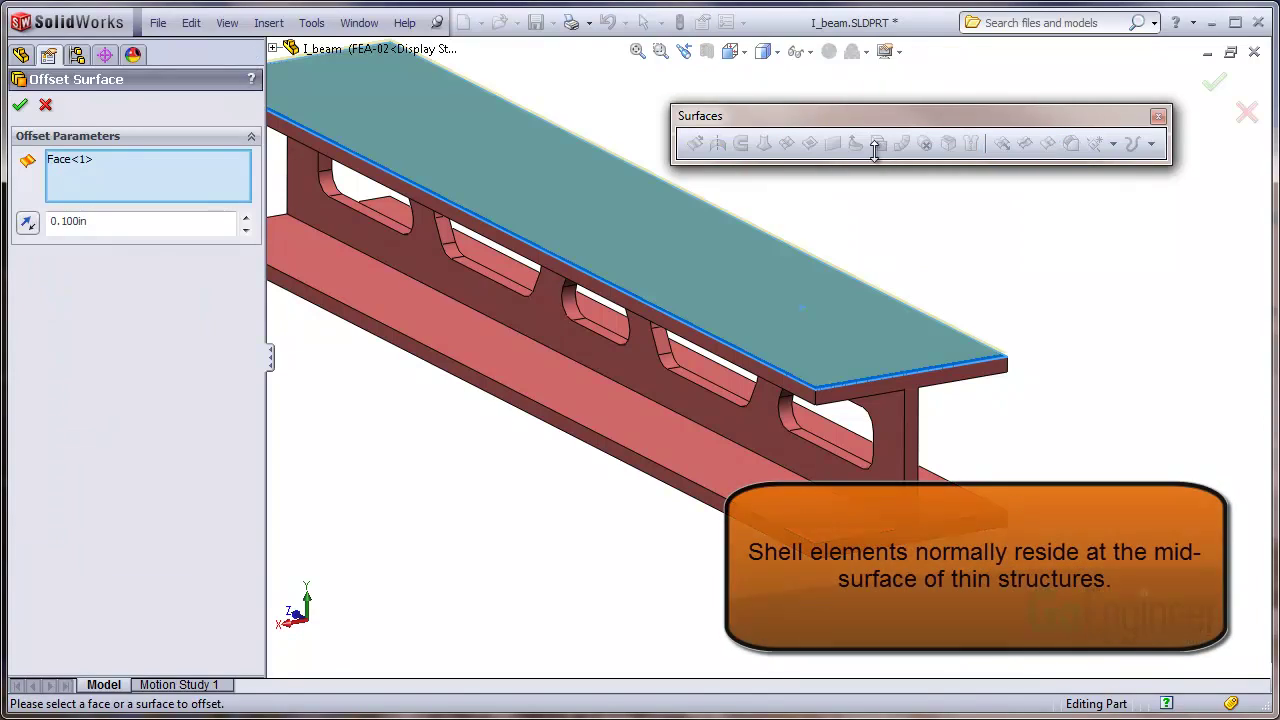
double_click(106, 221)
text(.197)
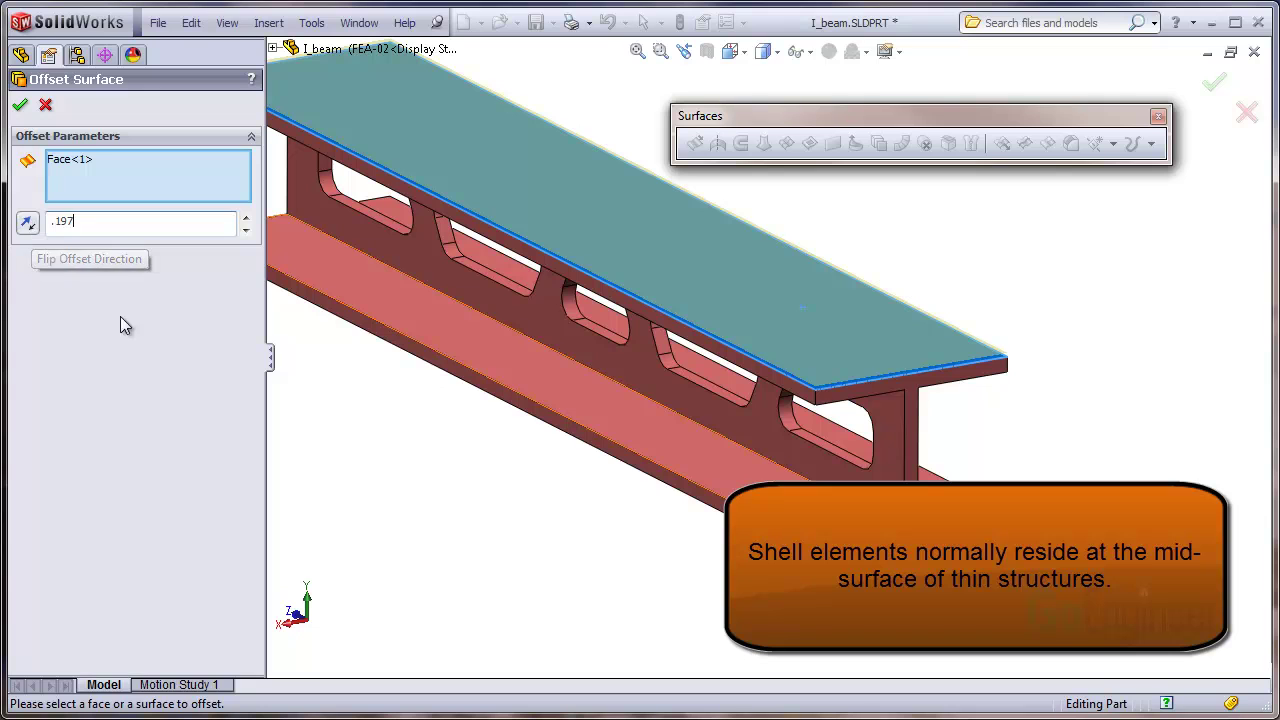
scroll(880, 398, down, 5)
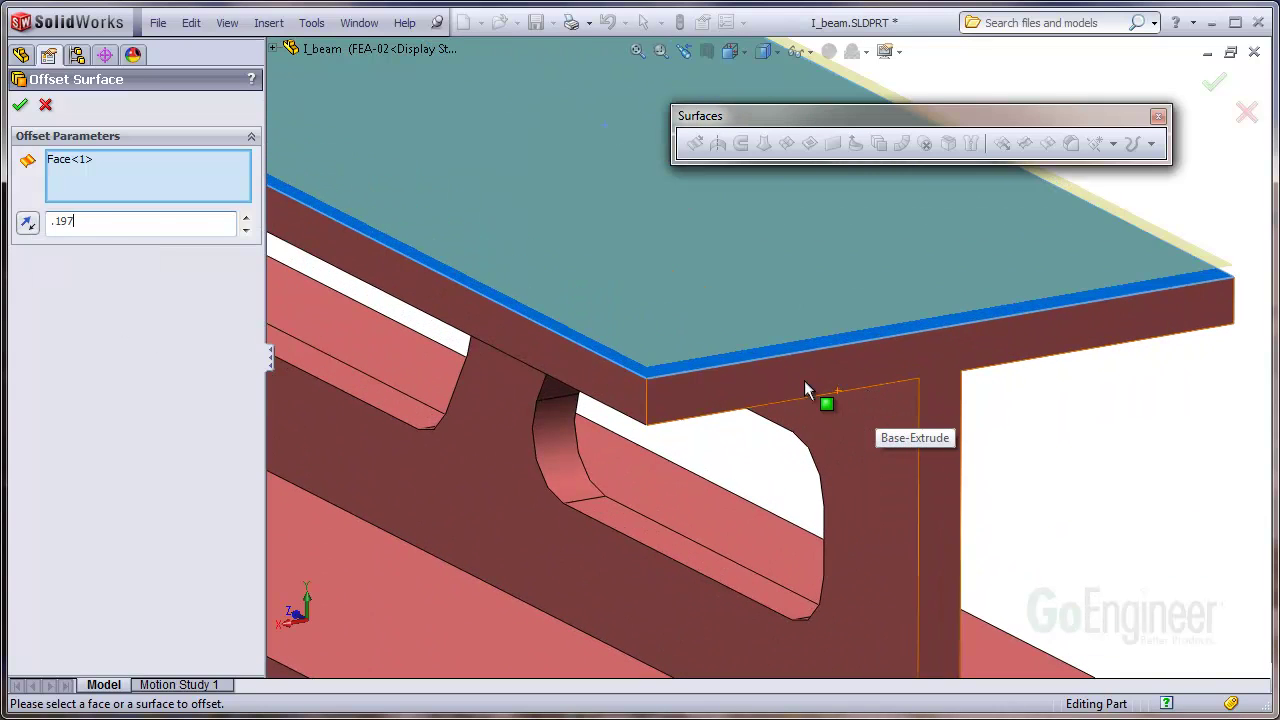
click(27, 224)
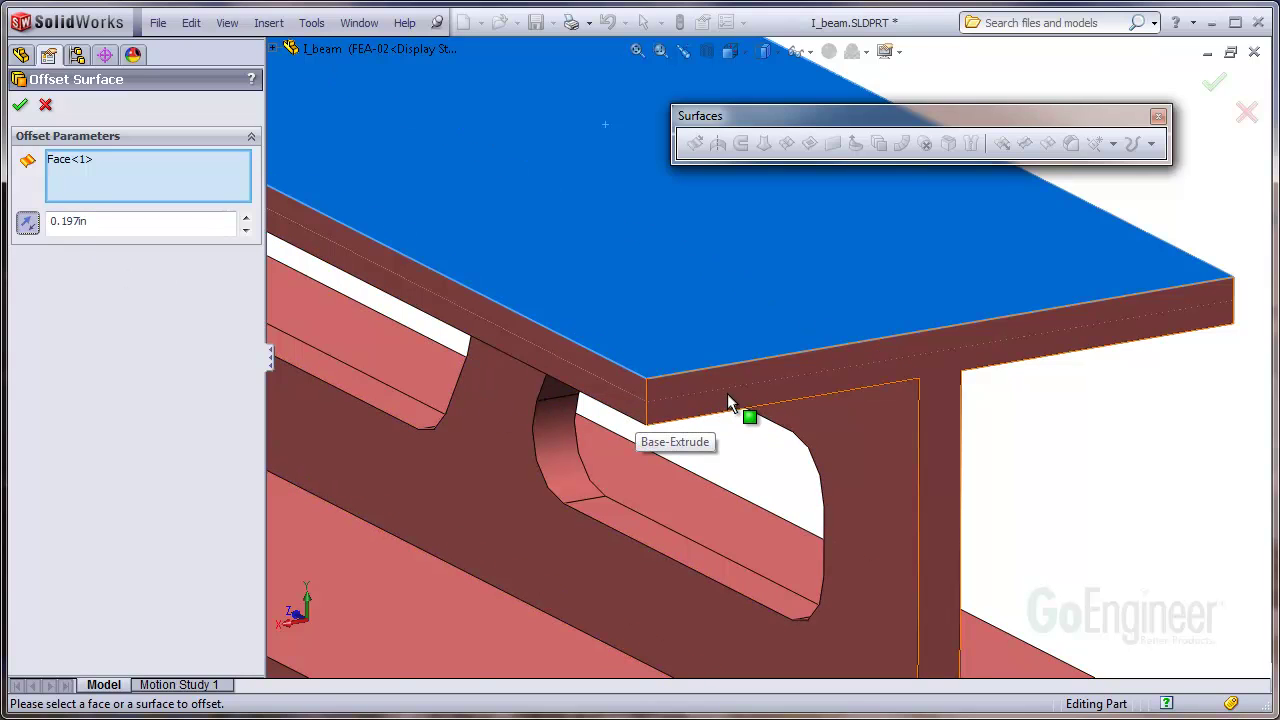
scroll(729, 400, up, 5)
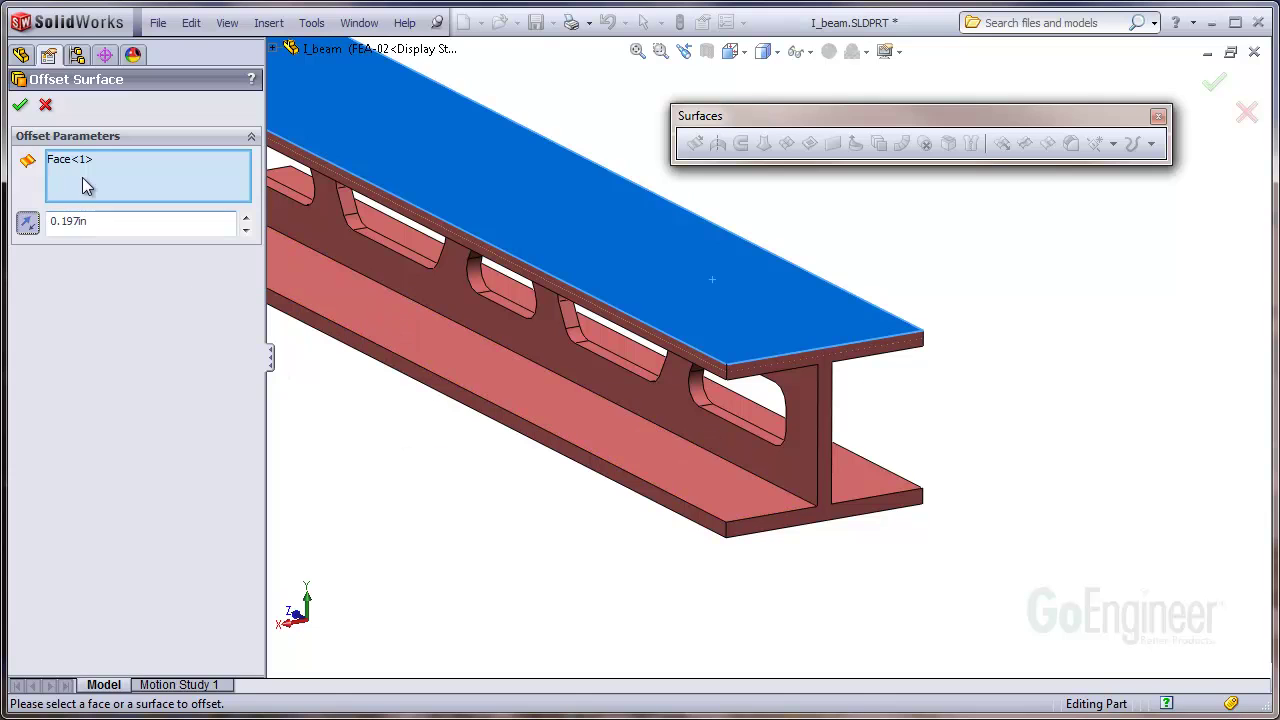
click(20, 104)
Step: Offset the bottom flange face 0.197in inward into the flange
middle_drag(556, 561, 525, 368)
click(525, 365)
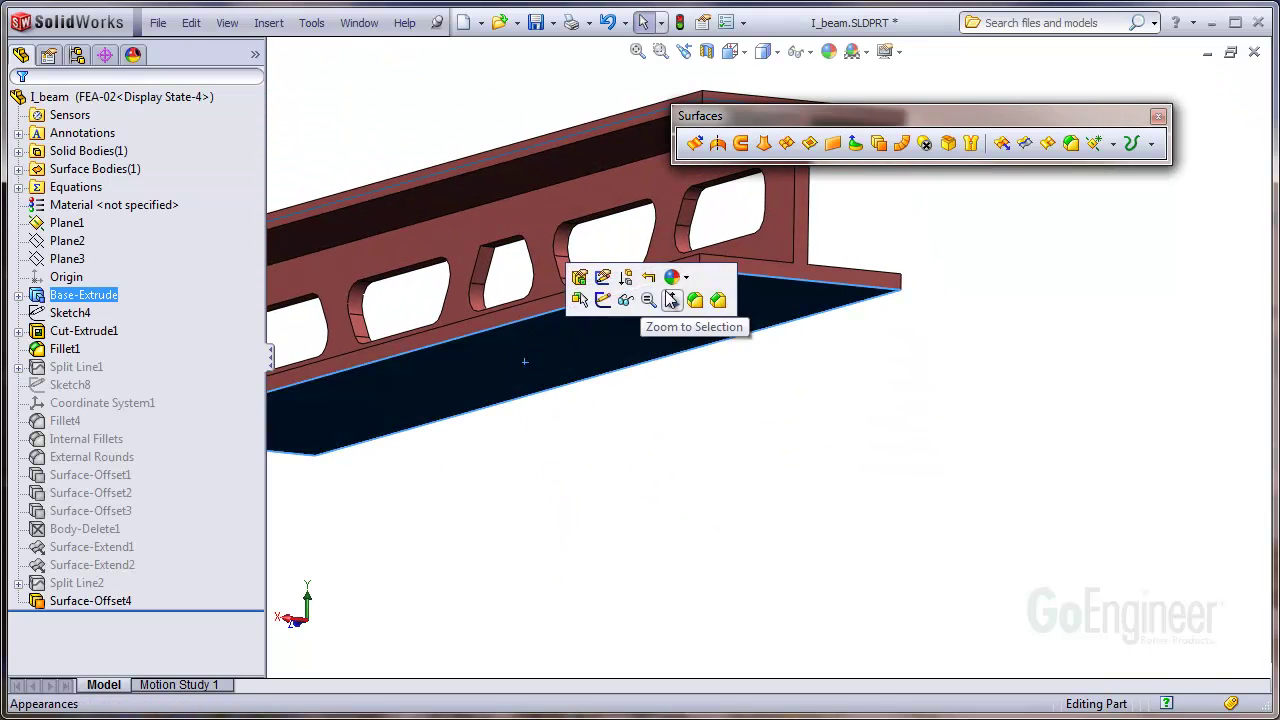
click(880, 146)
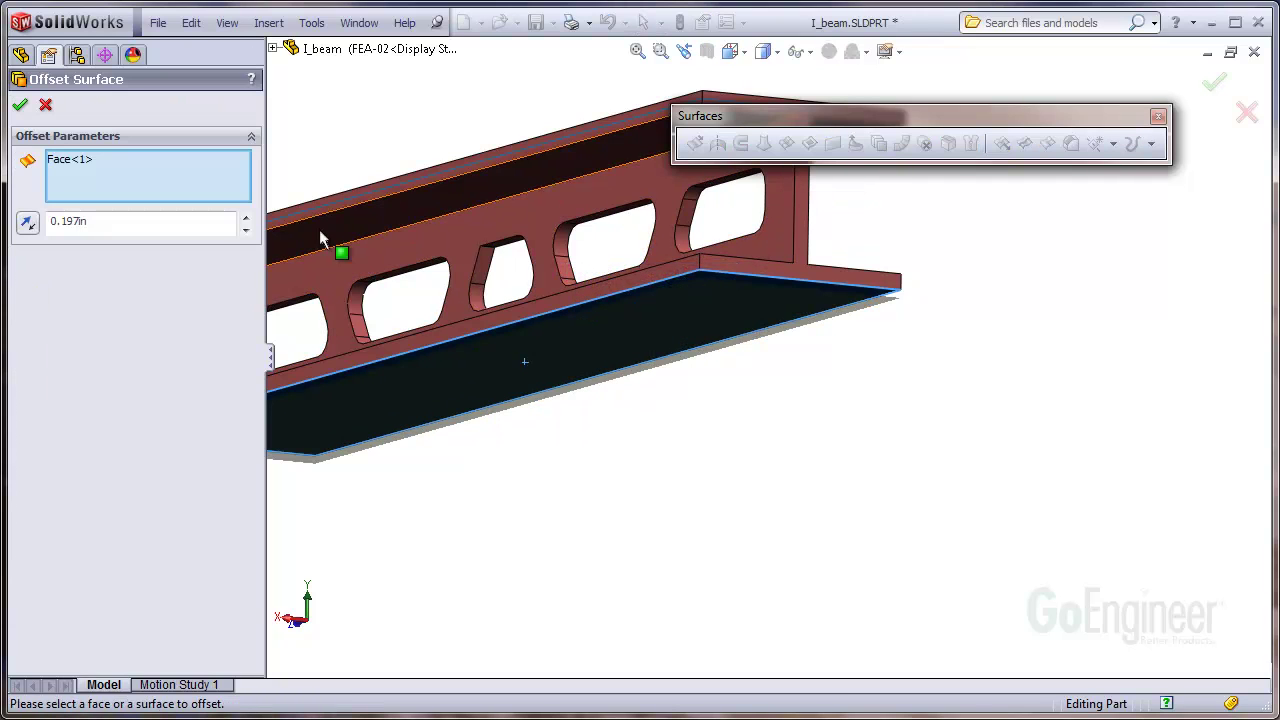
click(27, 222)
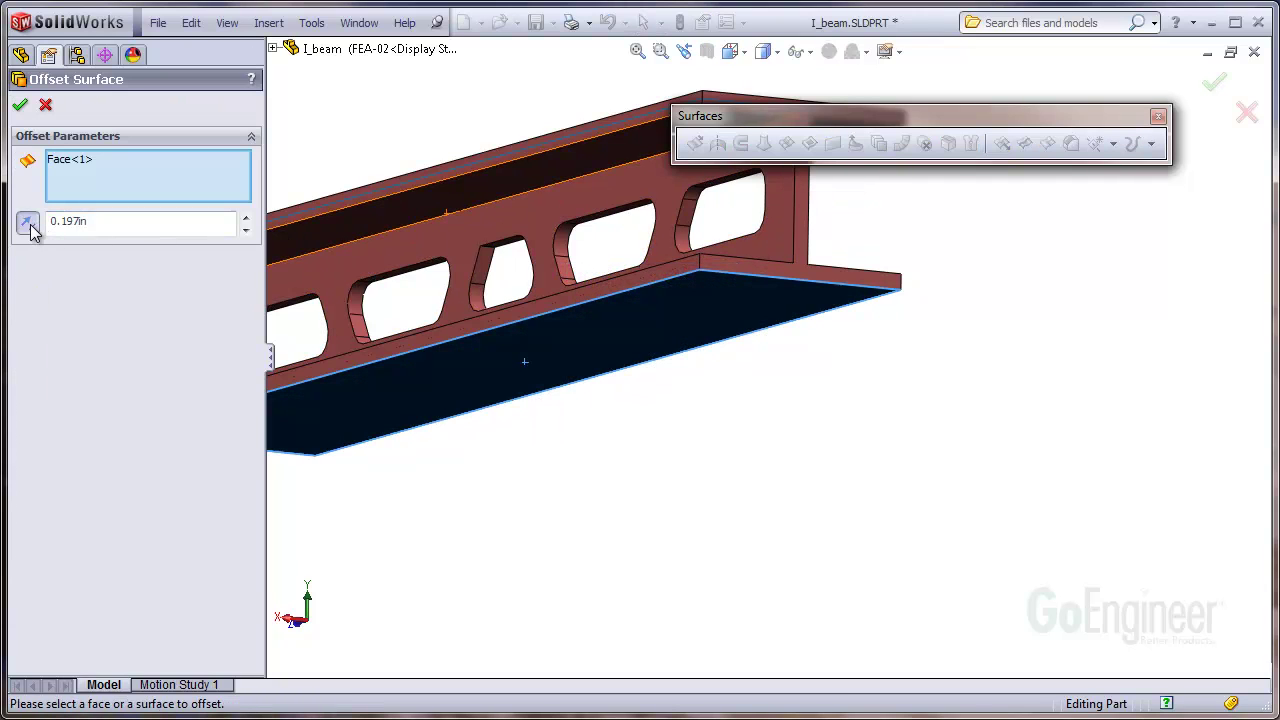
click(20, 104)
Step: Offset the web face 0.197in inward to the web's mid-plane
middle_drag(765, 319, 771, 419)
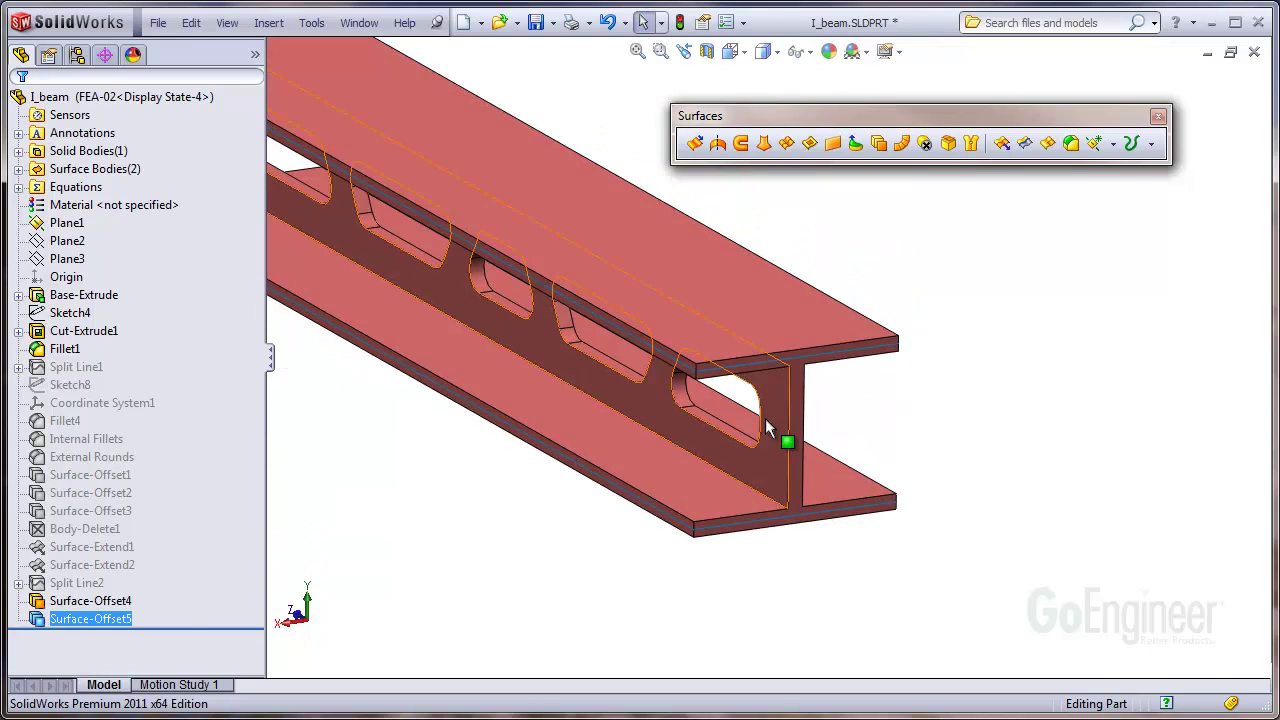
click(771, 419)
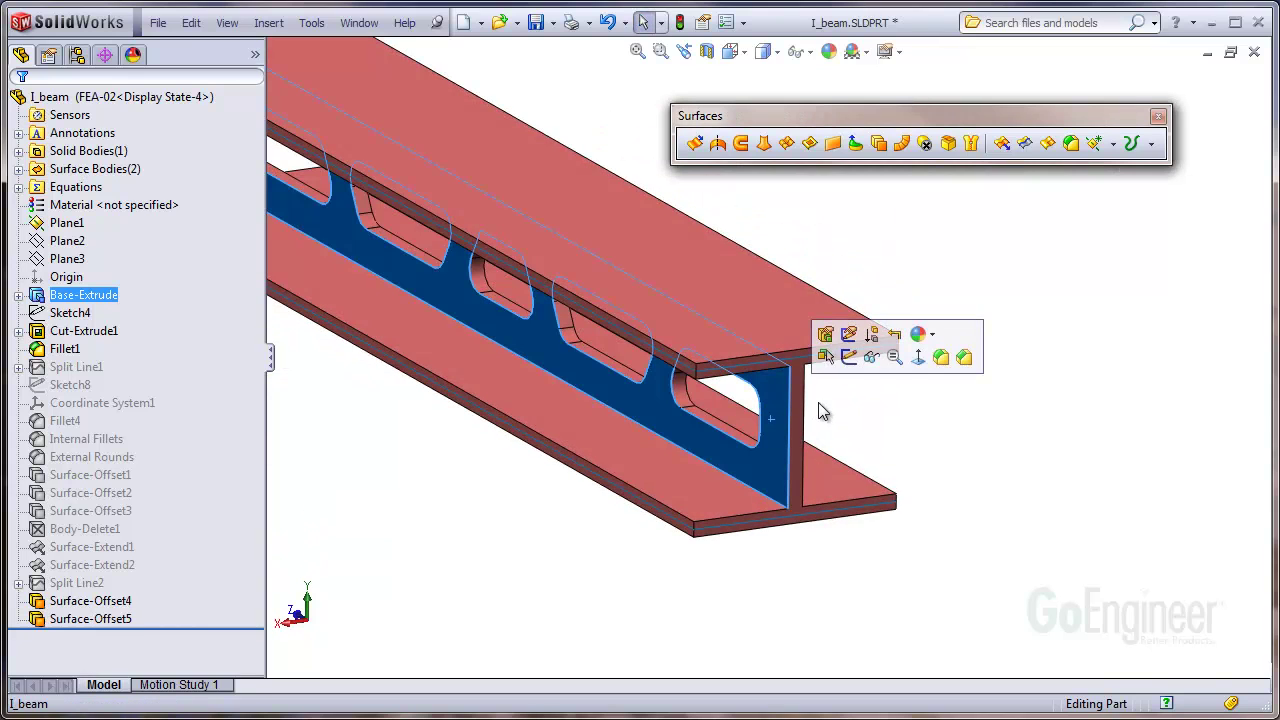
click(879, 146)
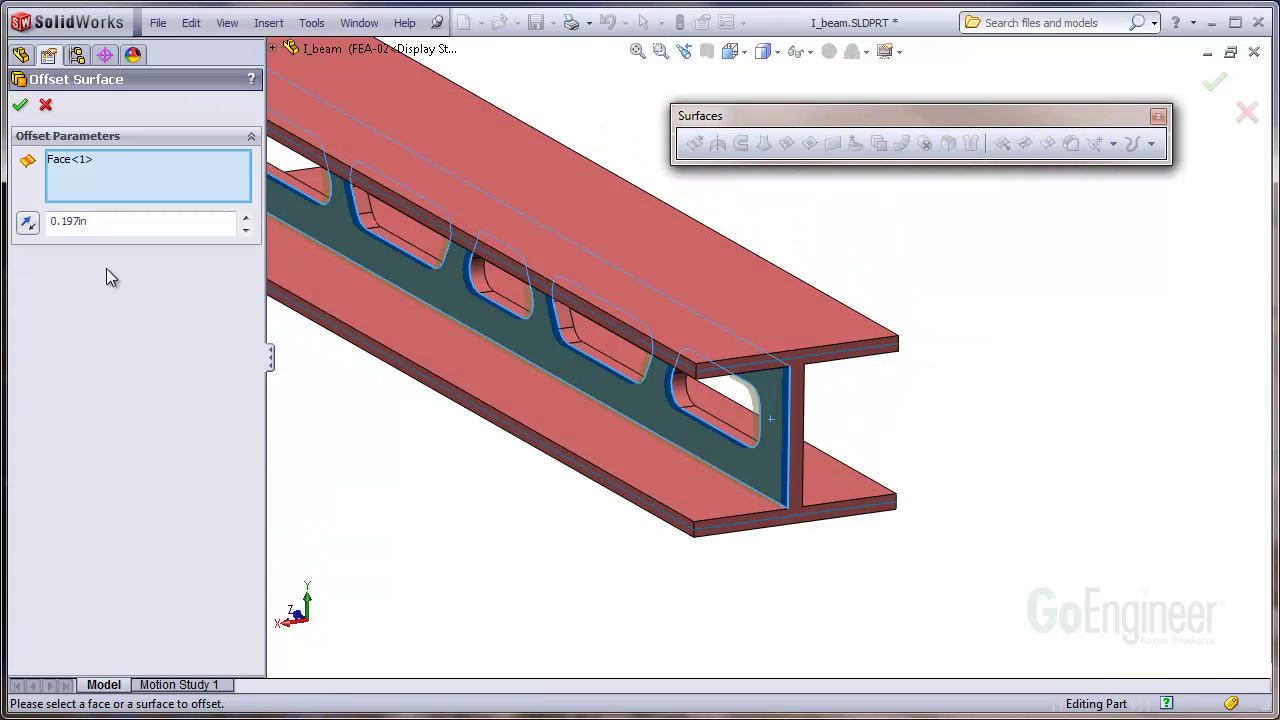
click(28, 224)
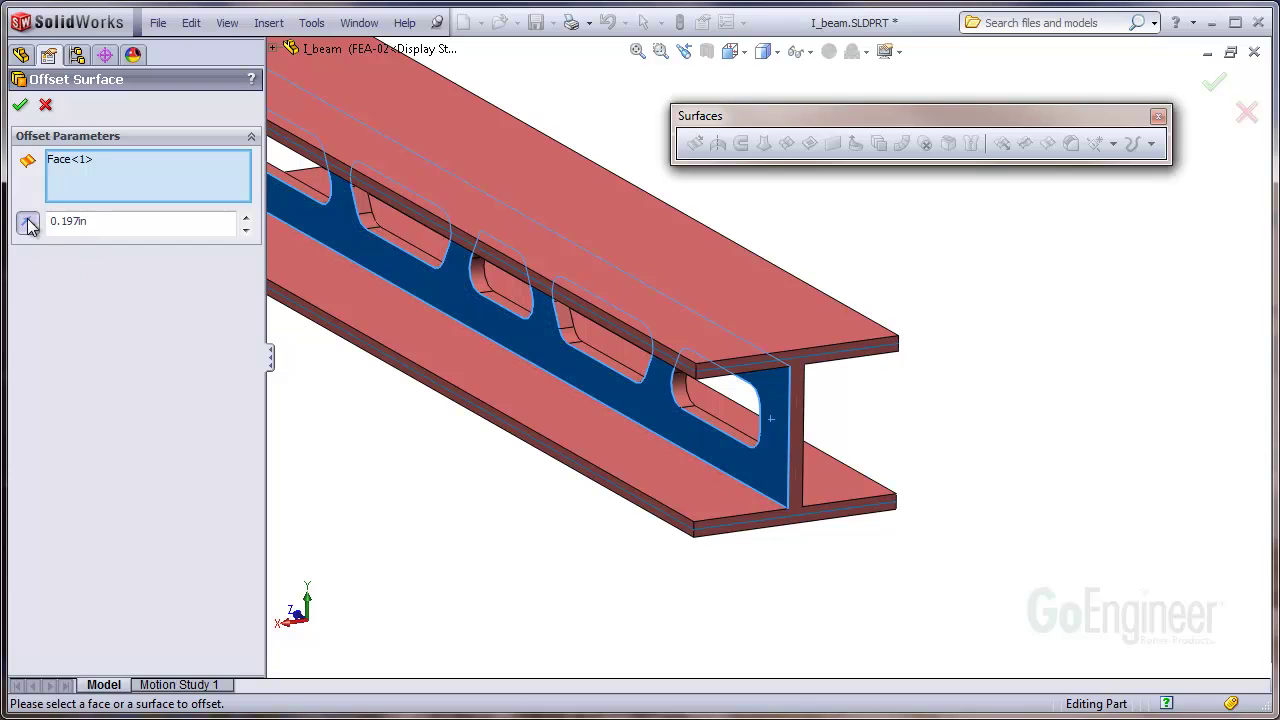
click(20, 104)
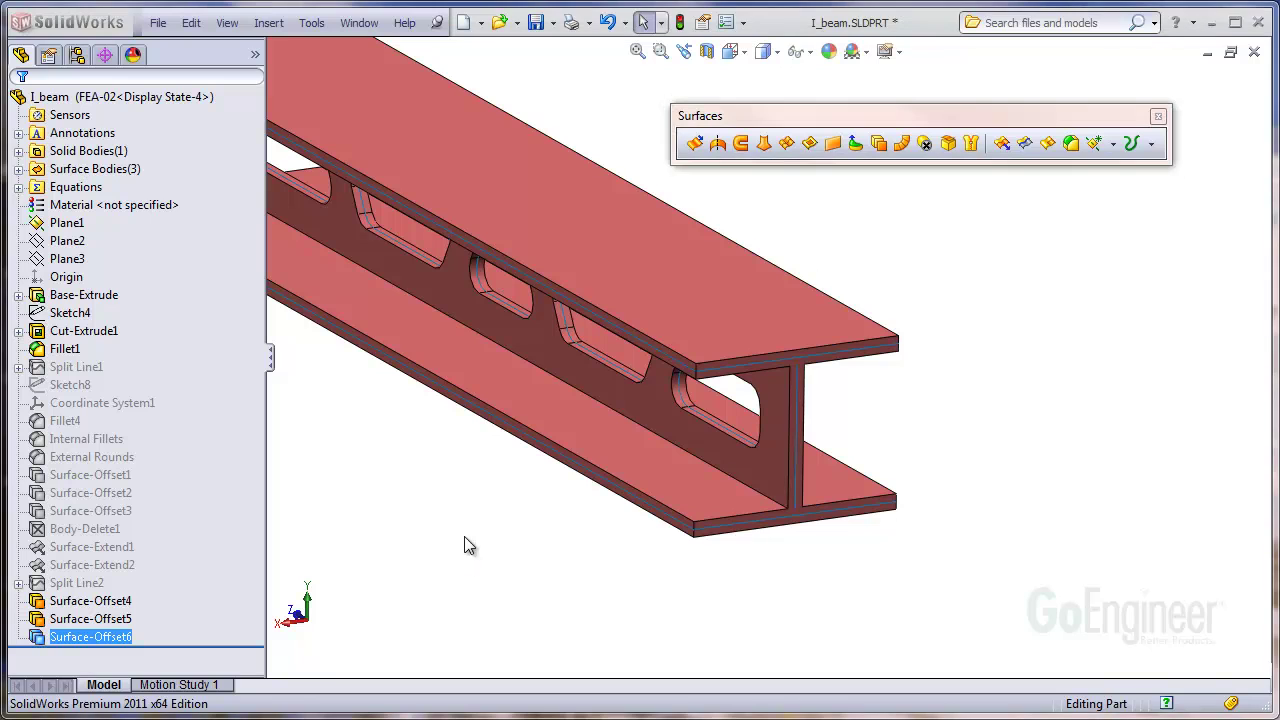
click(783, 544)
scroll(778, 444, down, 3)
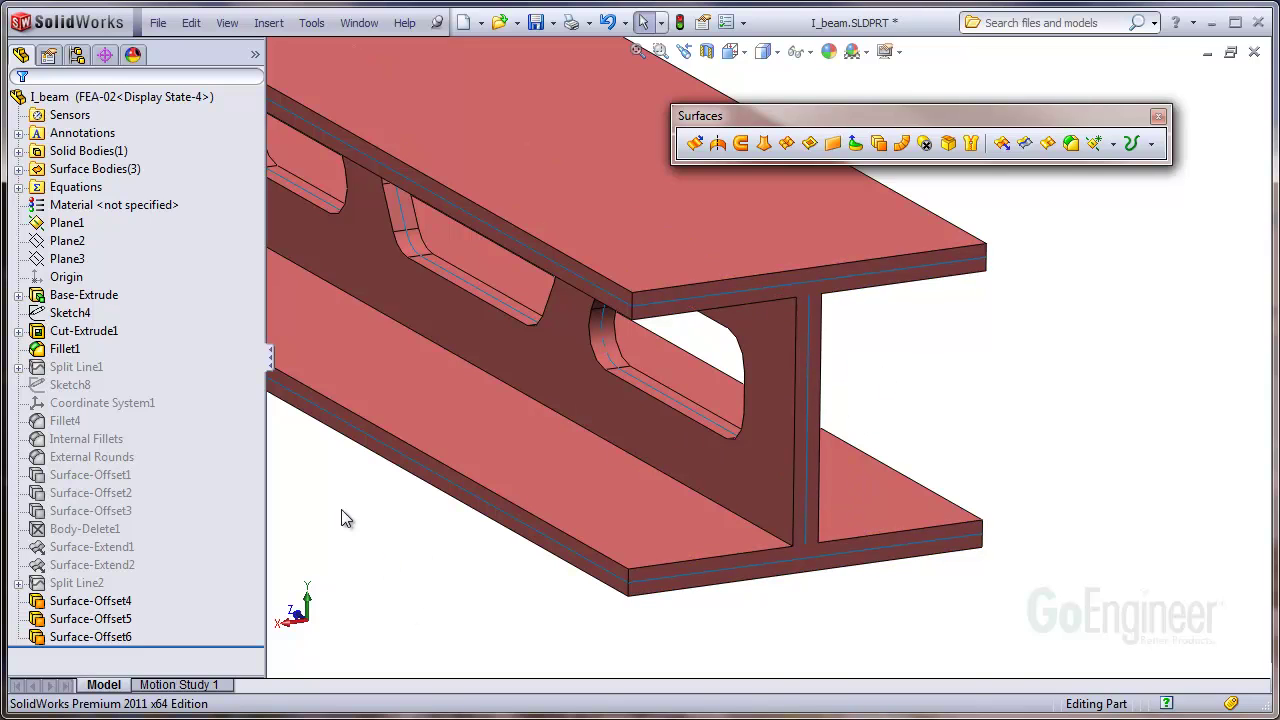
Step: Delete the Fillet1 solid body, leaving only the three offset surface bodies
click(19, 151)
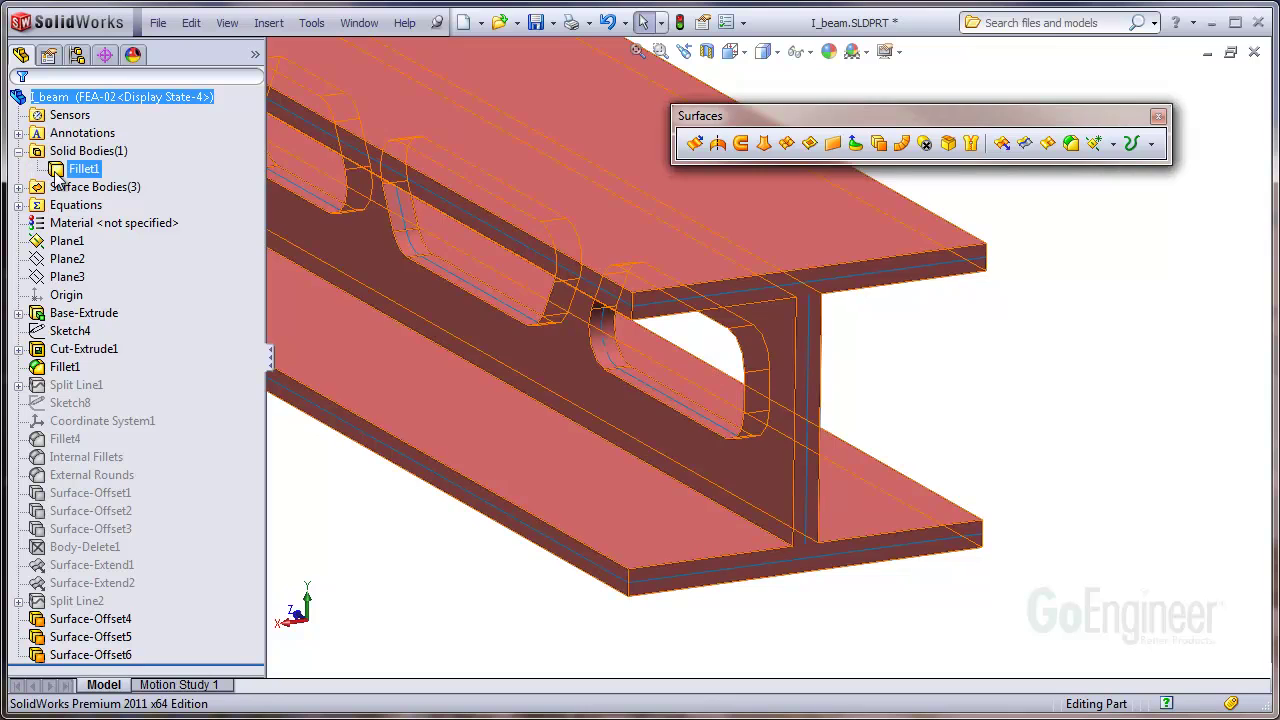
click(20, 188)
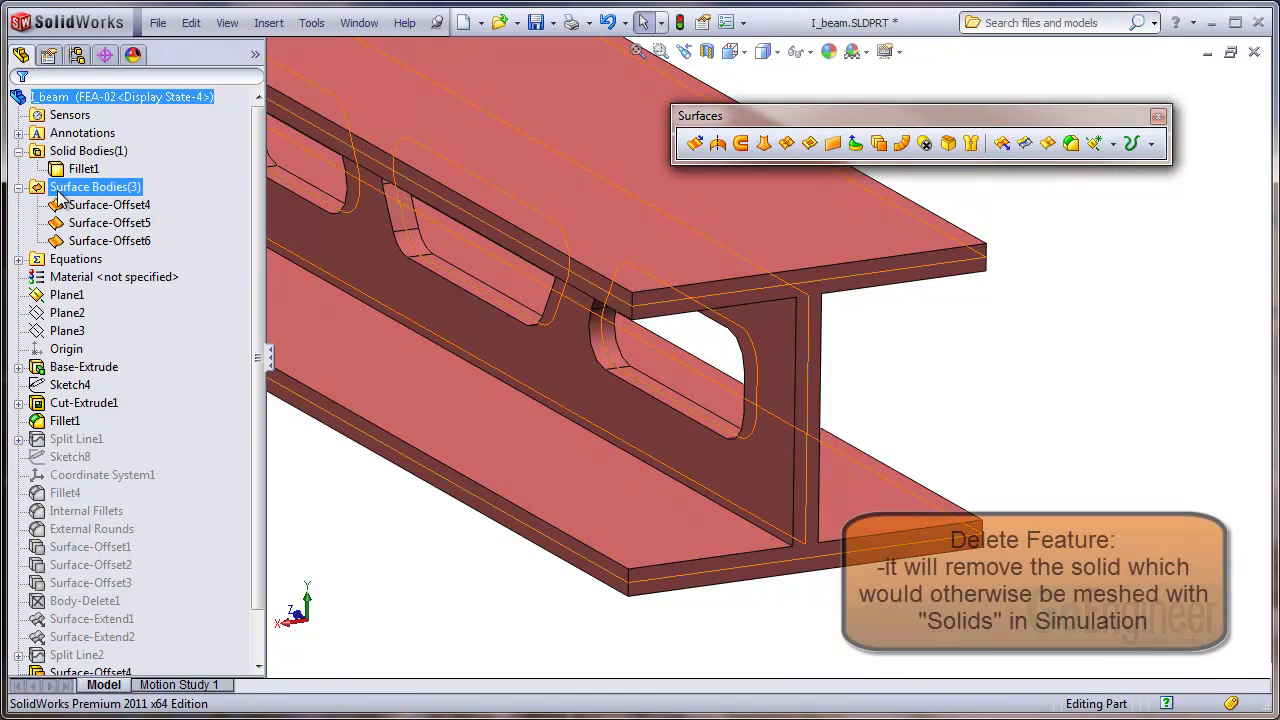
right_click(85, 170)
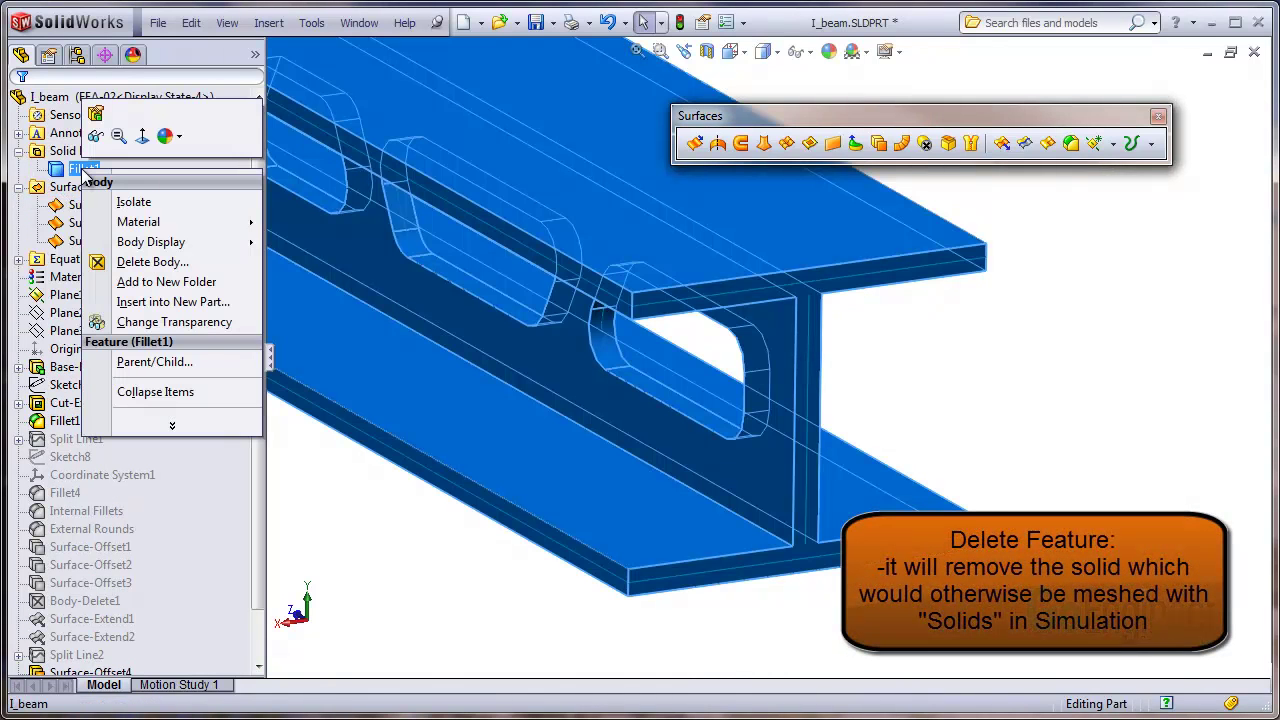
click(131, 263)
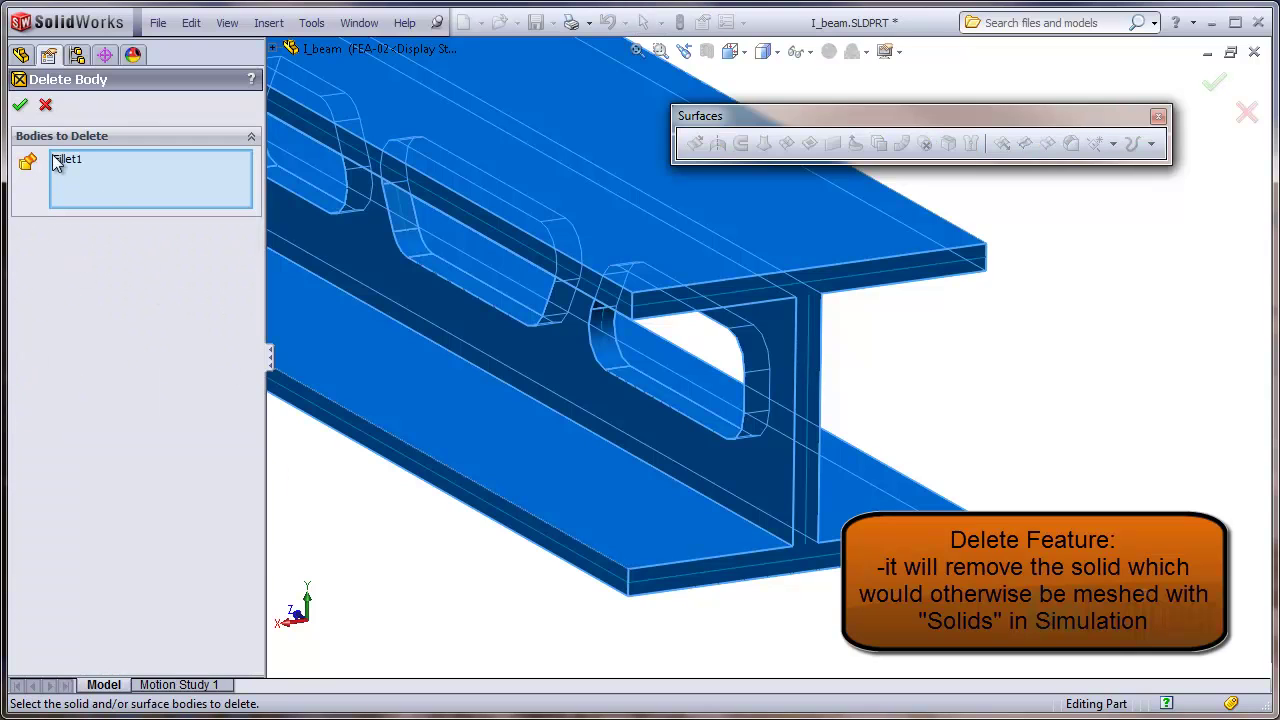
click(20, 106)
middle_drag(909, 400, 885, 348)
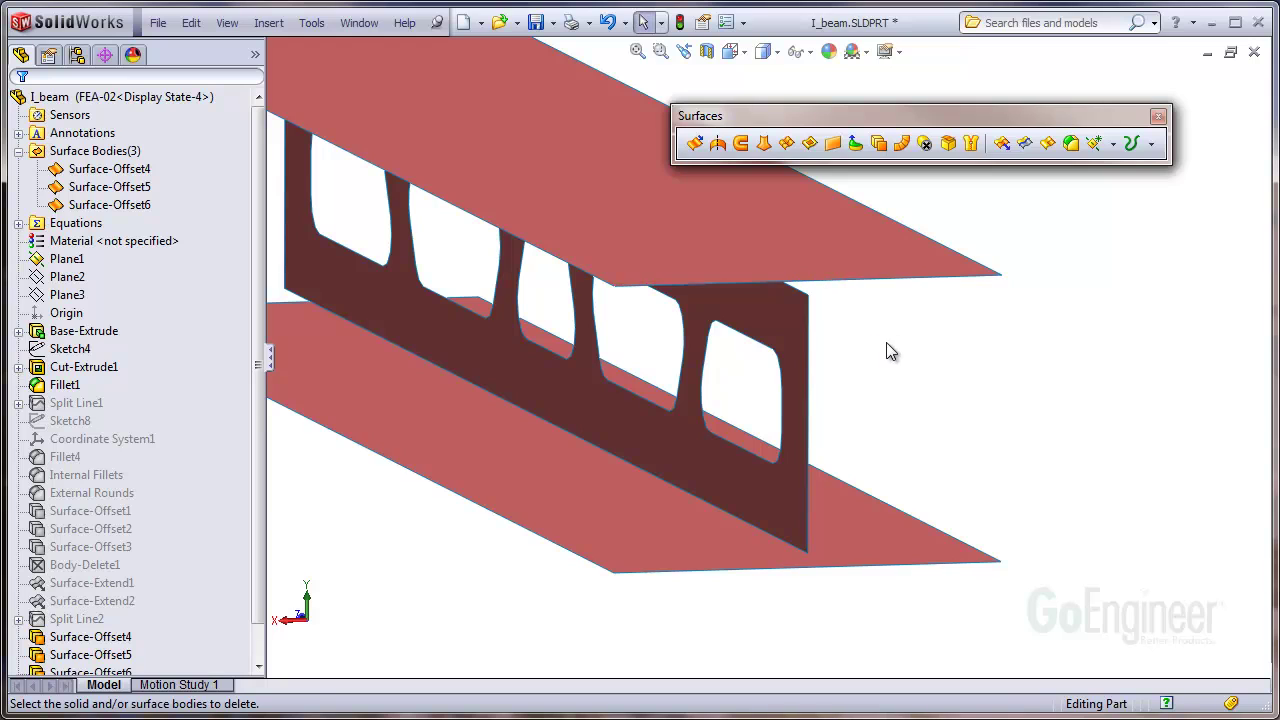
Step: Extend the web surface's top edge up to the top flange surface
click(801, 293)
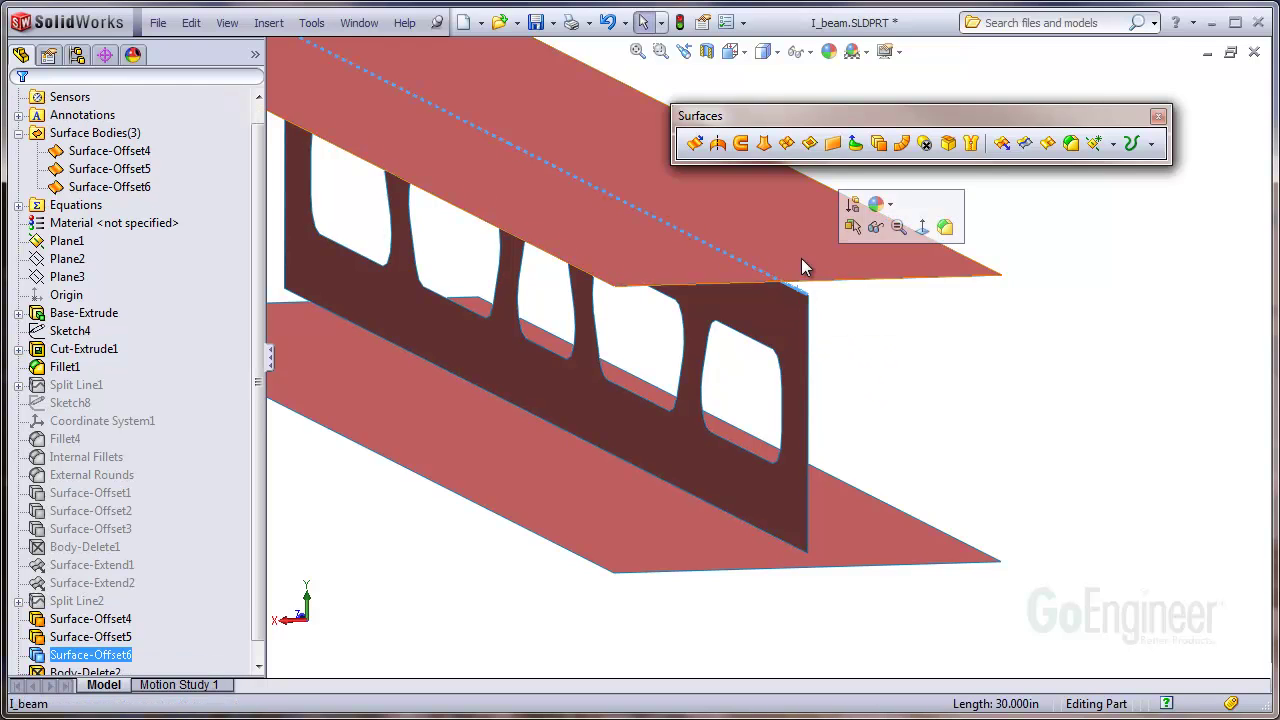
click(1004, 147)
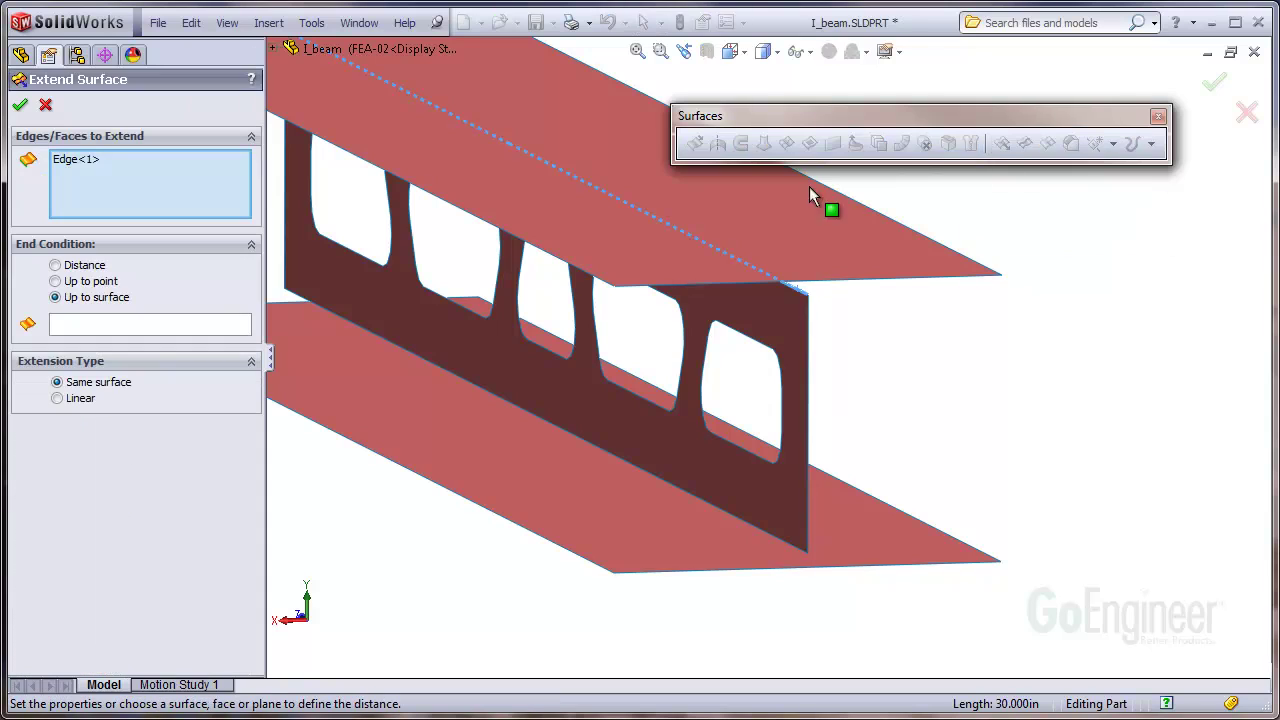
click(109, 323)
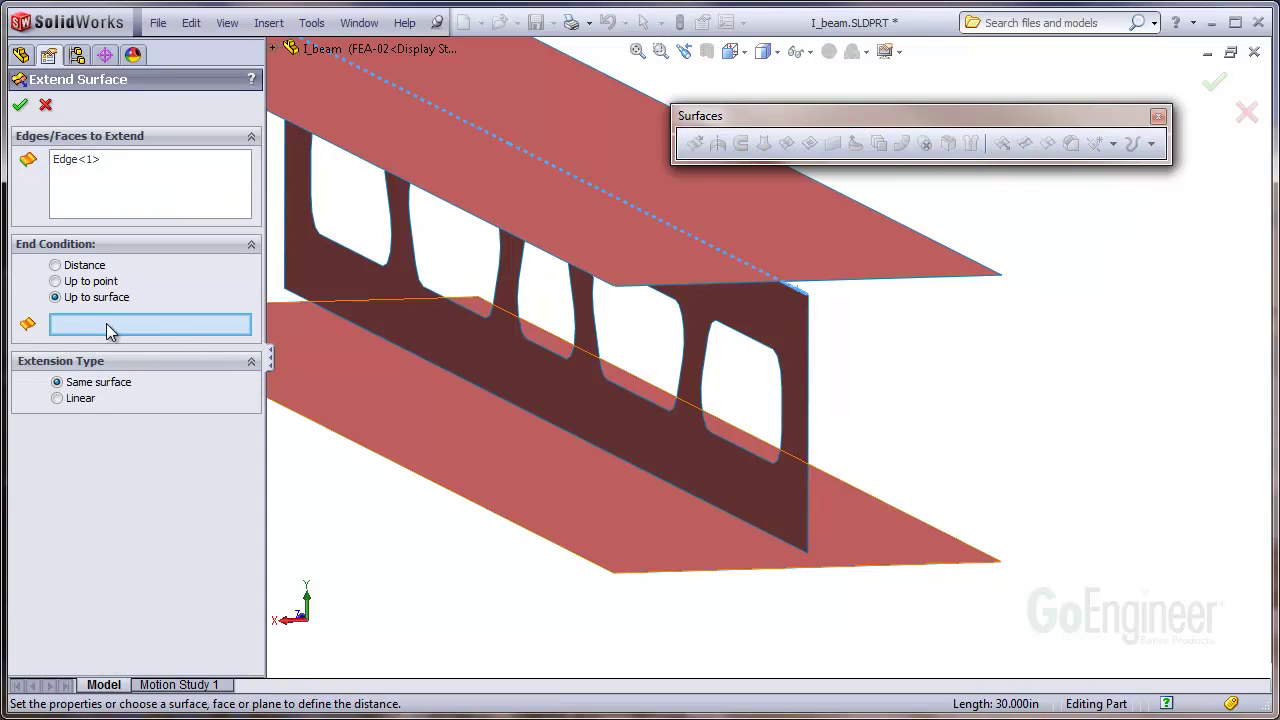
click(757, 268)
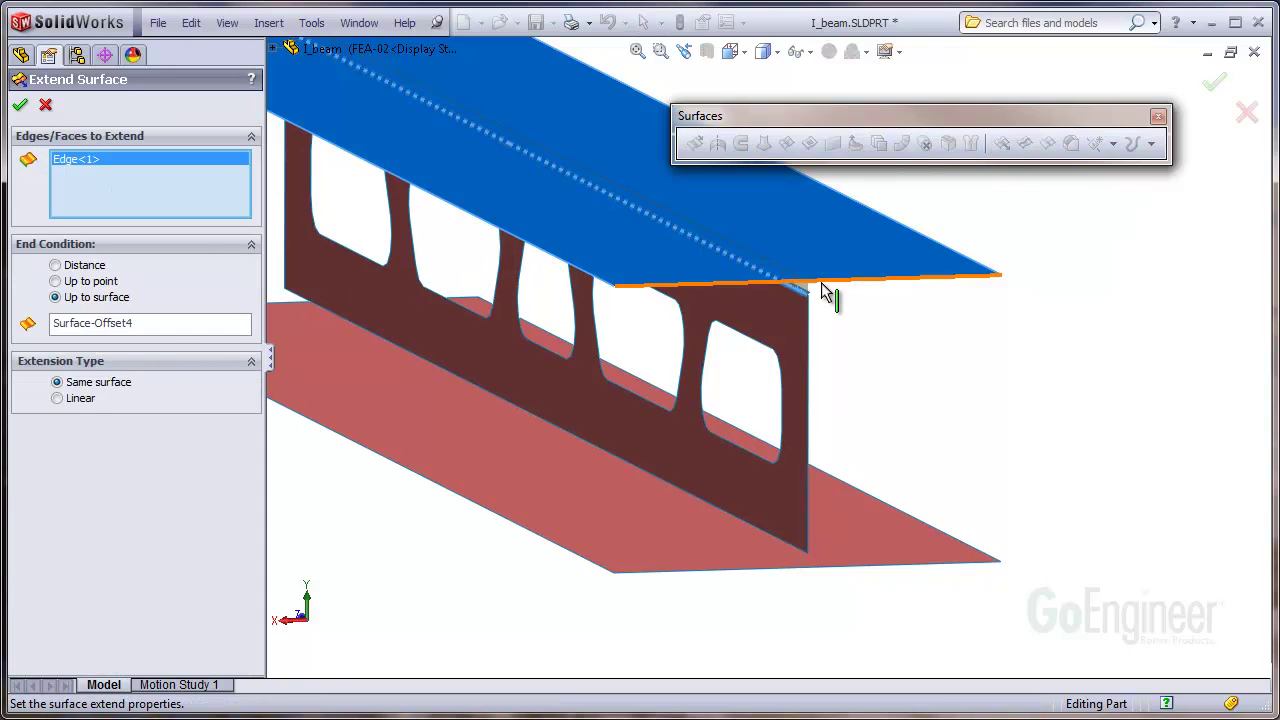
scroll(829, 289, down, 5)
mouse_move(806, 354)
middle_down()
mouse_move(810, 302)
mouse_move(812, 367)
middle_up()
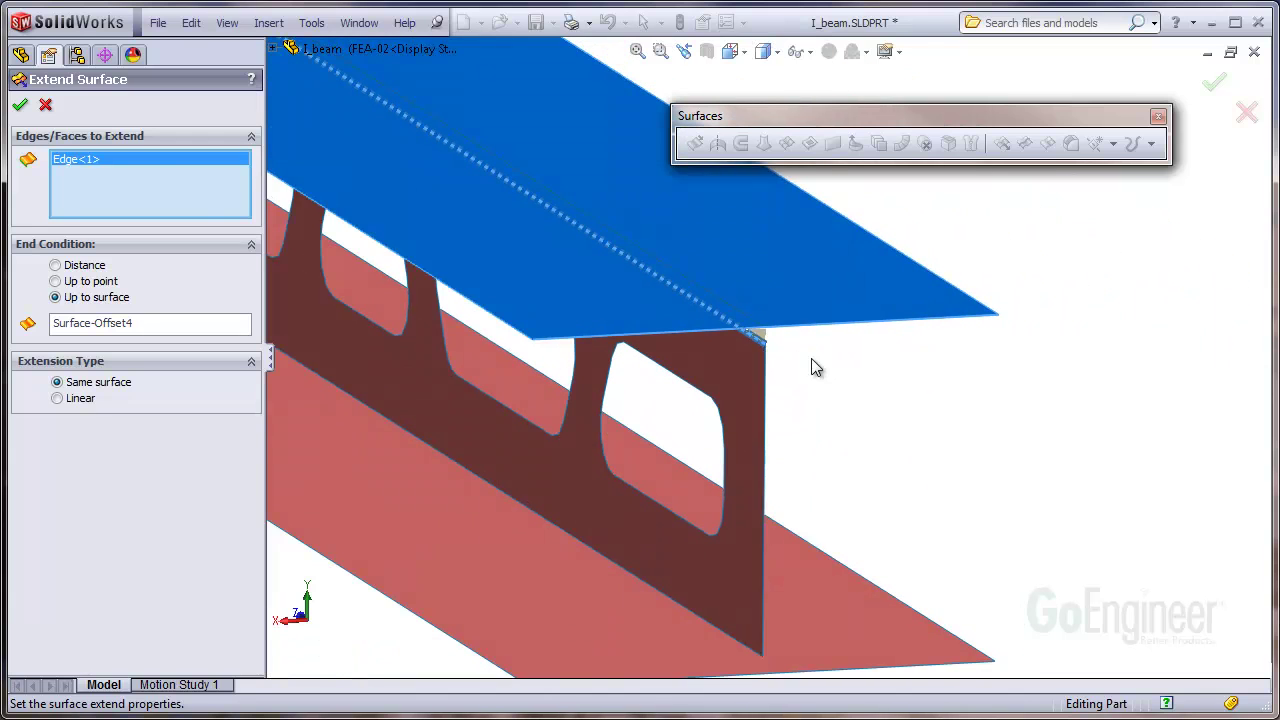
click(21, 105)
Step: Extend the web's bottom edge up to the bottom flange surface, Surface-Offset5
scroll(631, 504, up, 3)
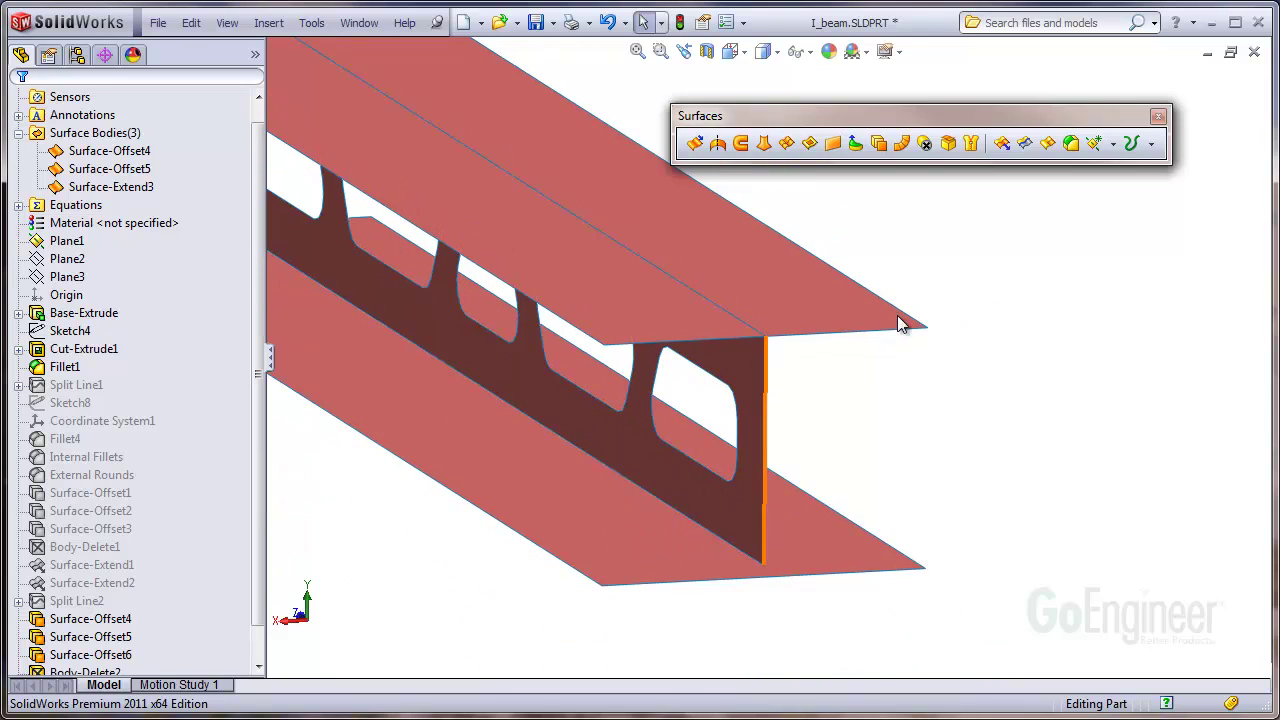
click(1002, 143)
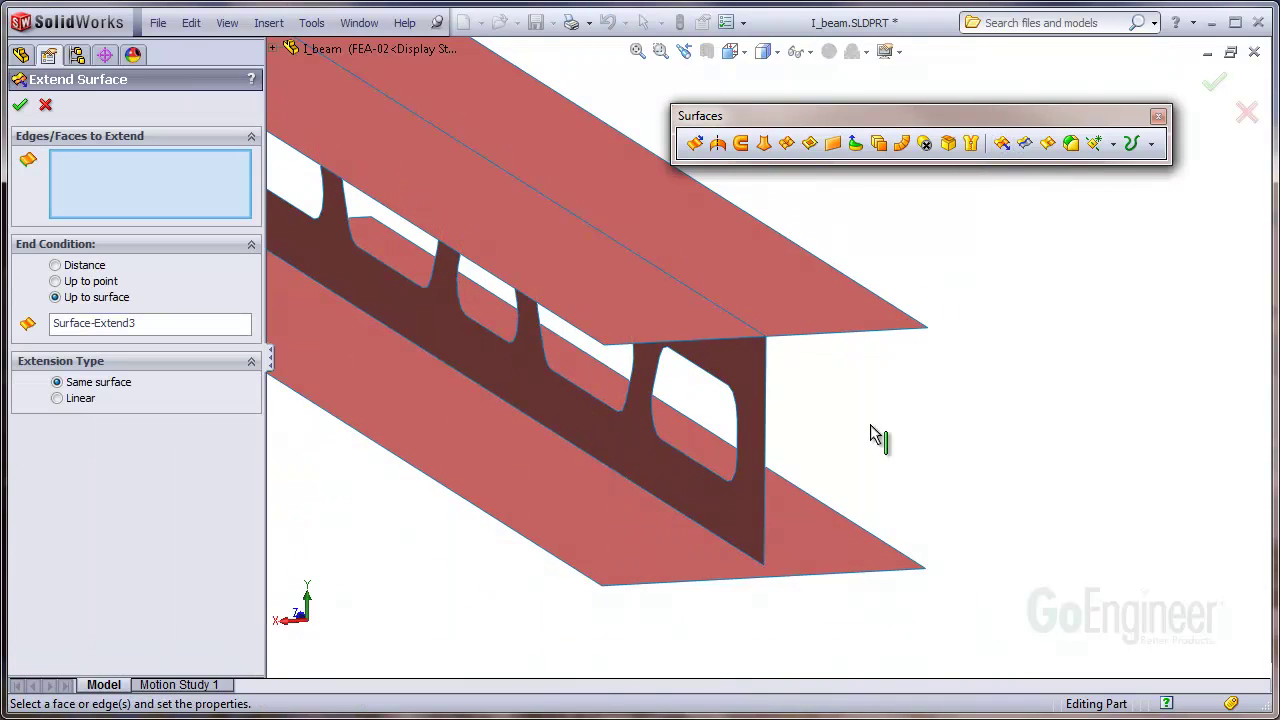
scroll(768, 453, down, 5)
click(771, 442)
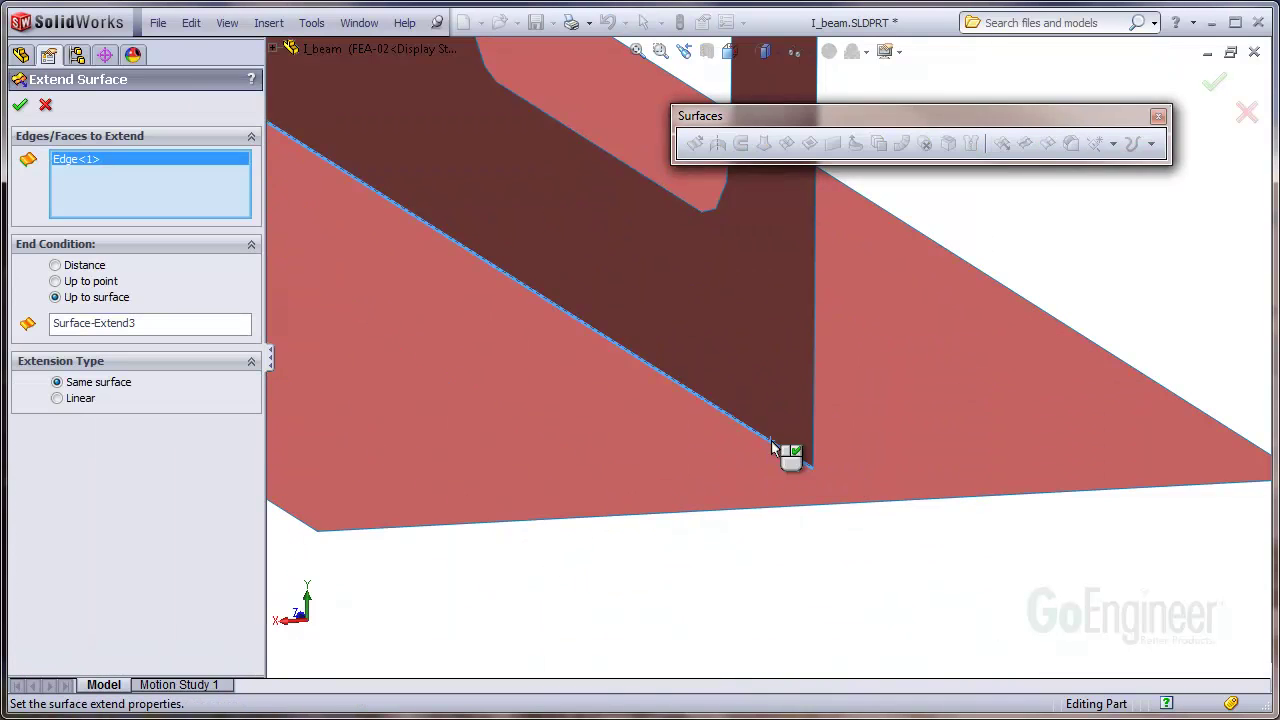
click(103, 323)
right_click(103, 323)
click(128, 332)
click(668, 460)
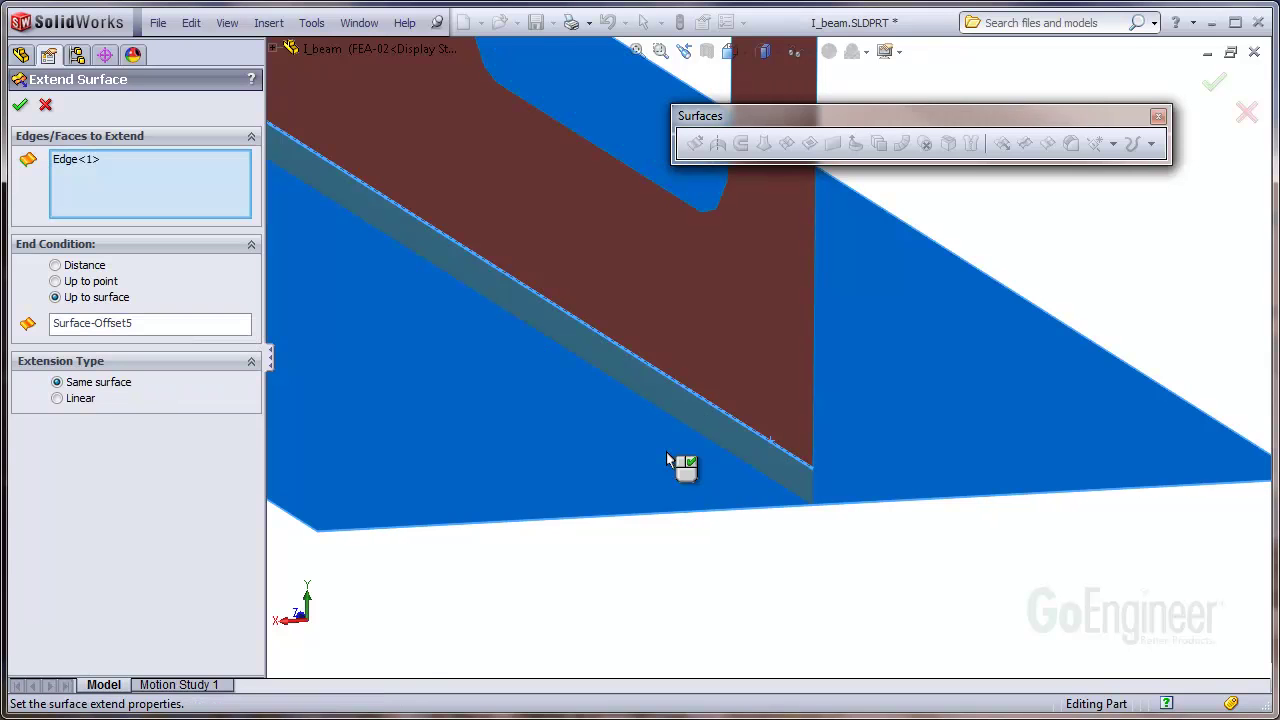
right_click(668, 460)
scroll(715, 479, up, 5)
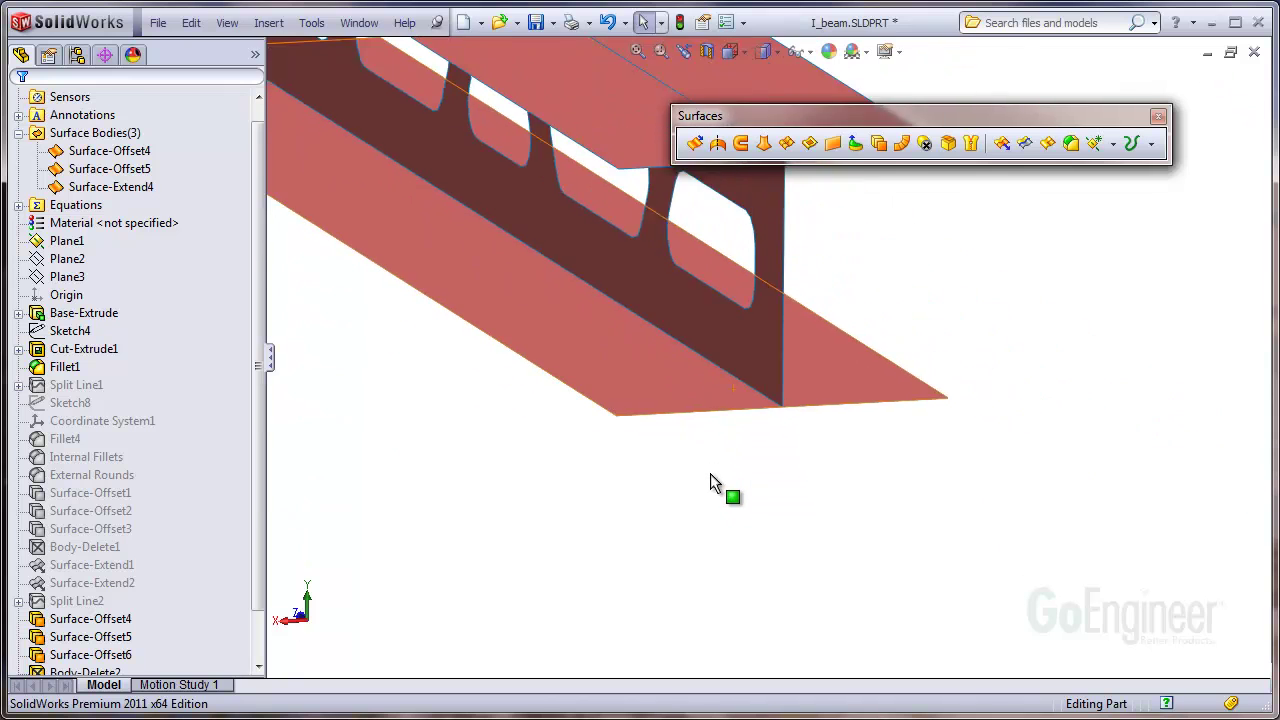
Step: Start a new sketch on the top flange surface
middle_drag(710, 268, 660, 402)
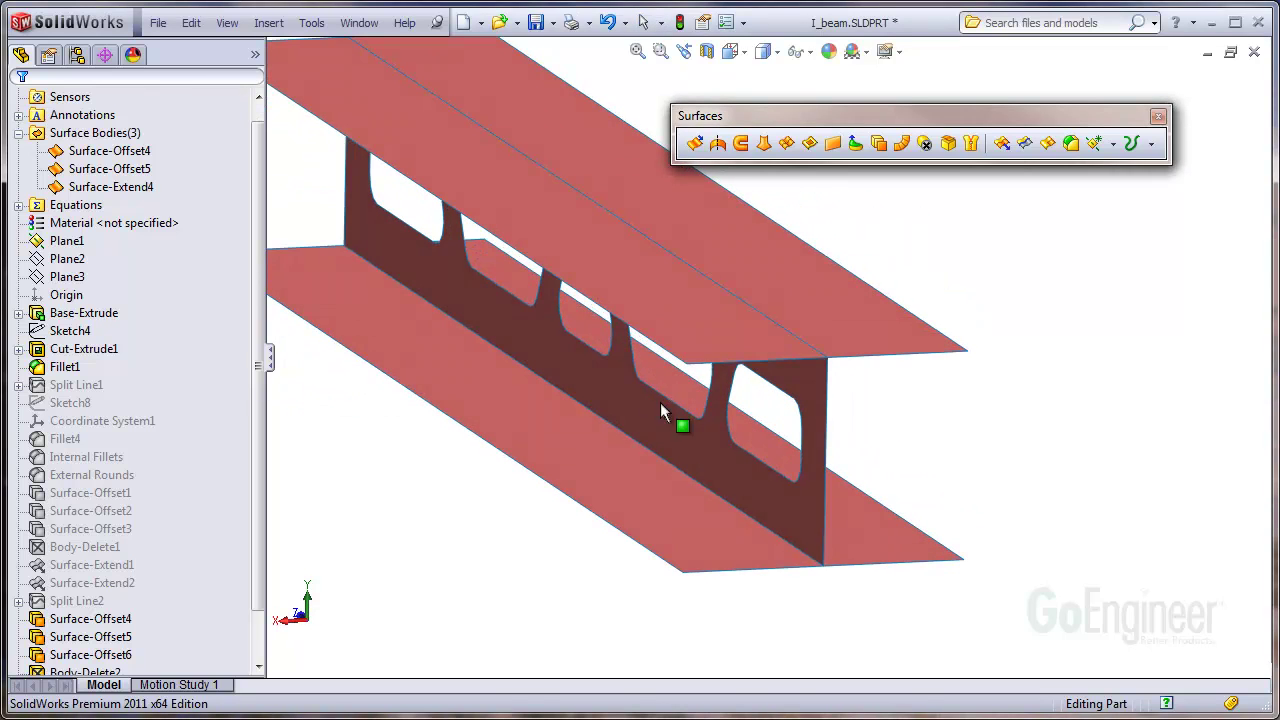
click(784, 282)
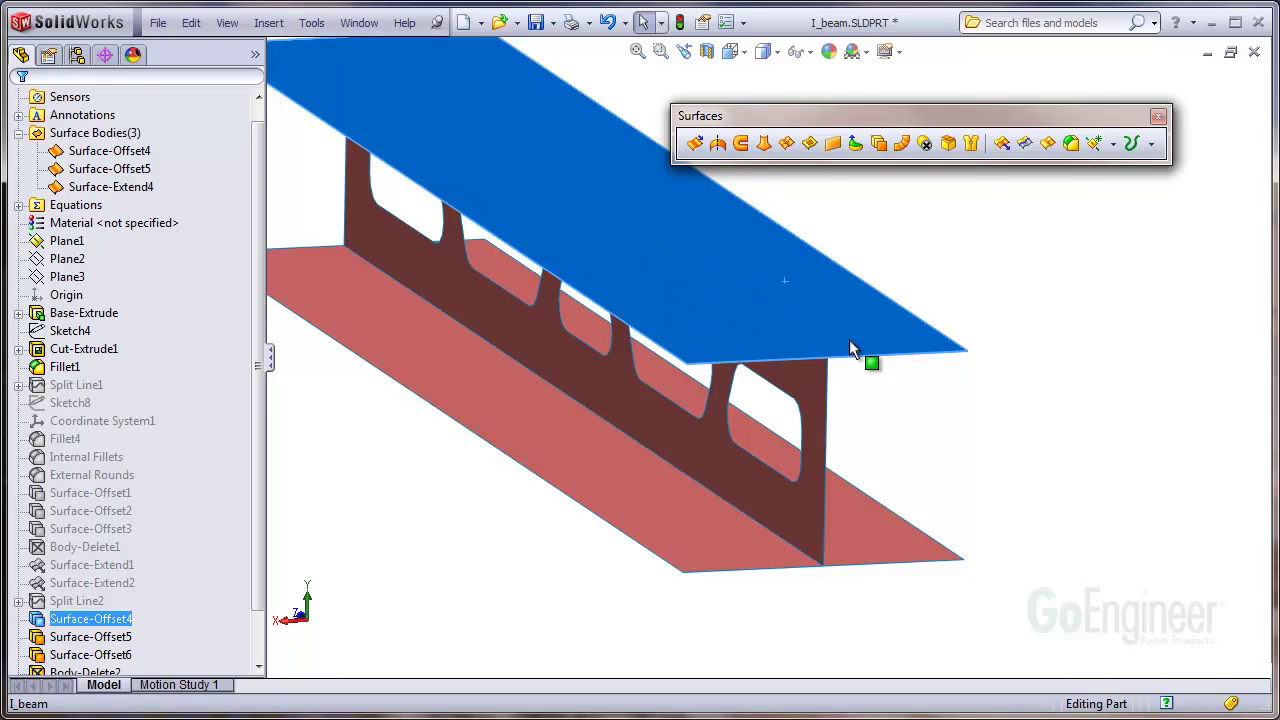
middle_drag(847, 307, 837, 244)
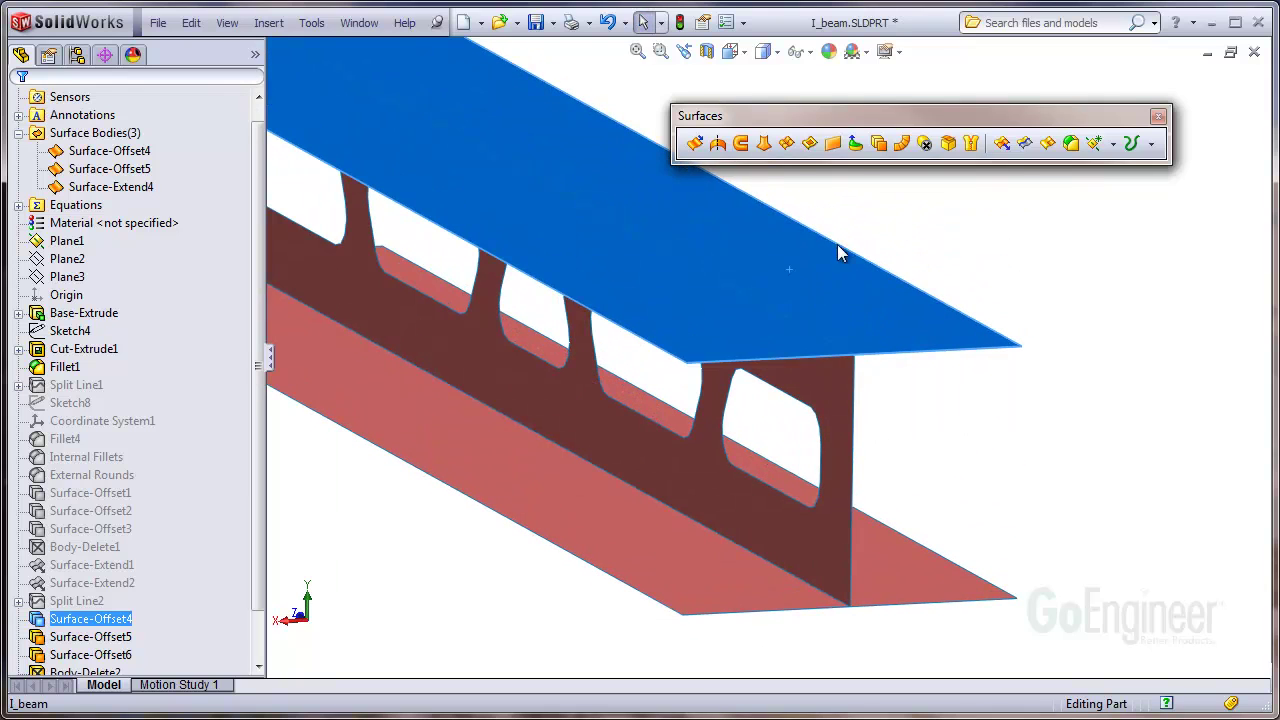
click(863, 217)
click(791, 250)
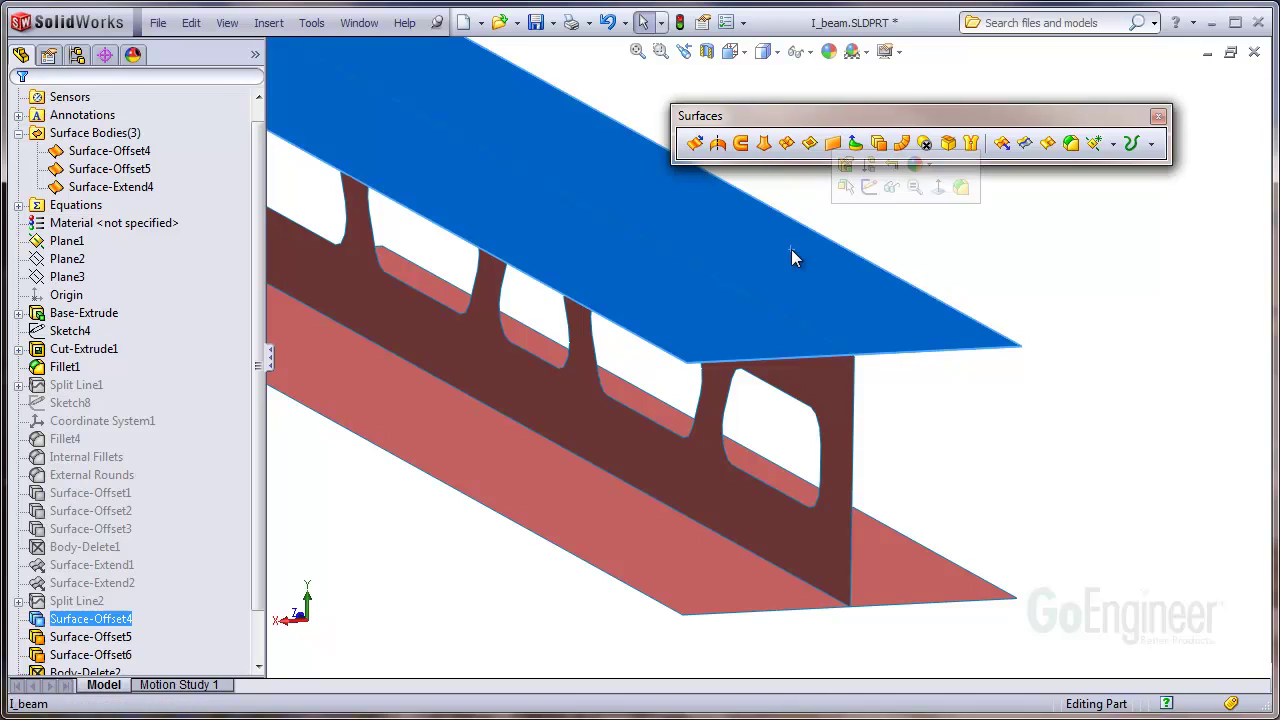
click(869, 188)
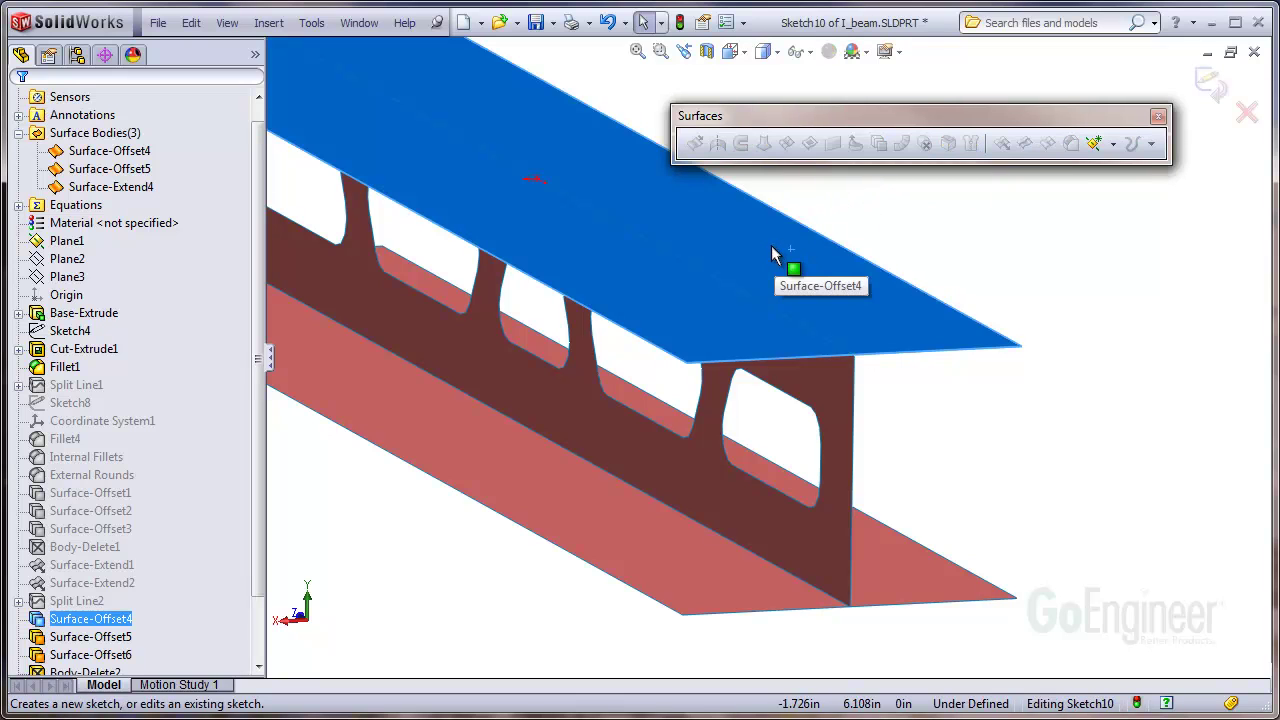
Step: Pick the web edge and run Convert Entities from the Sketch toolbar
click(754, 553)
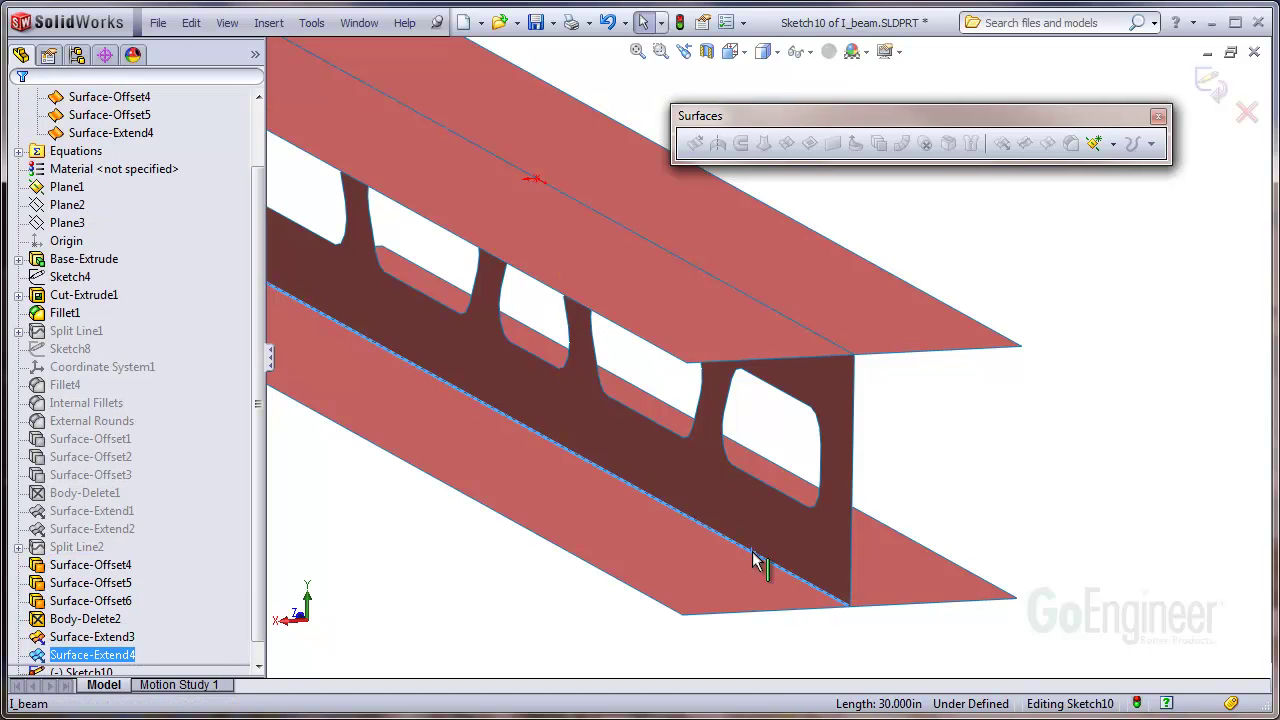
right_click(809, 22)
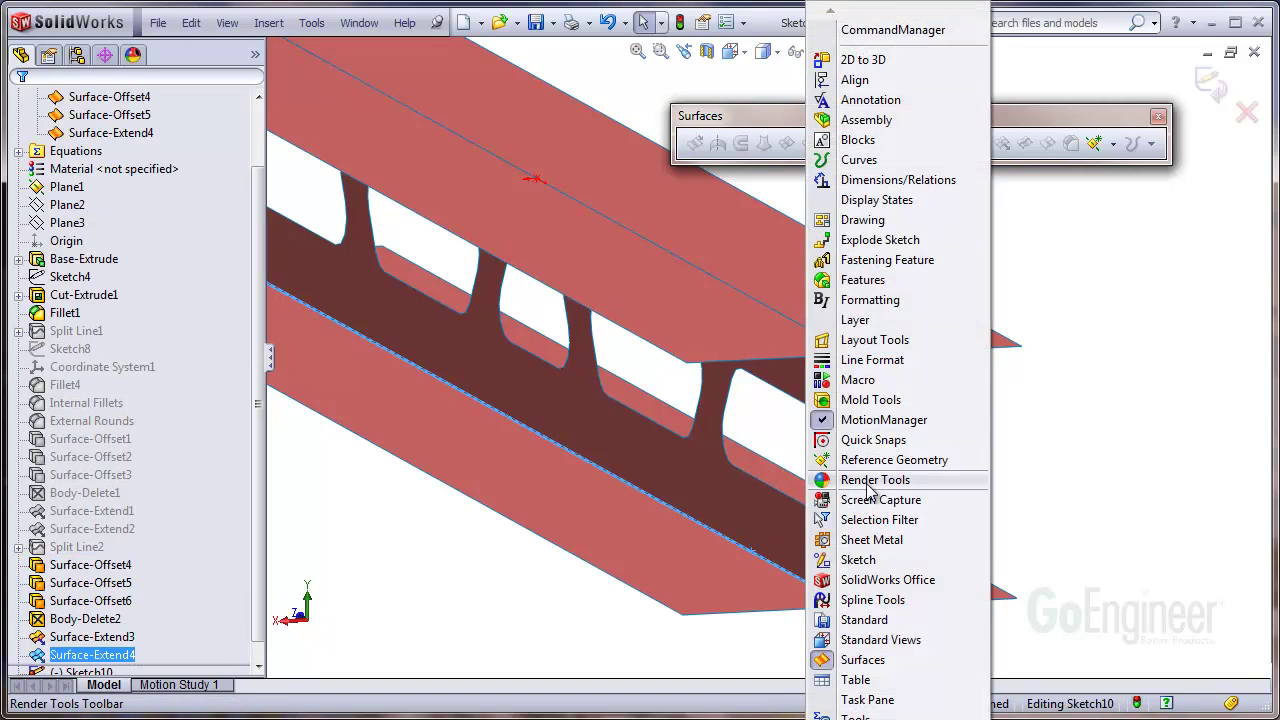
click(866, 560)
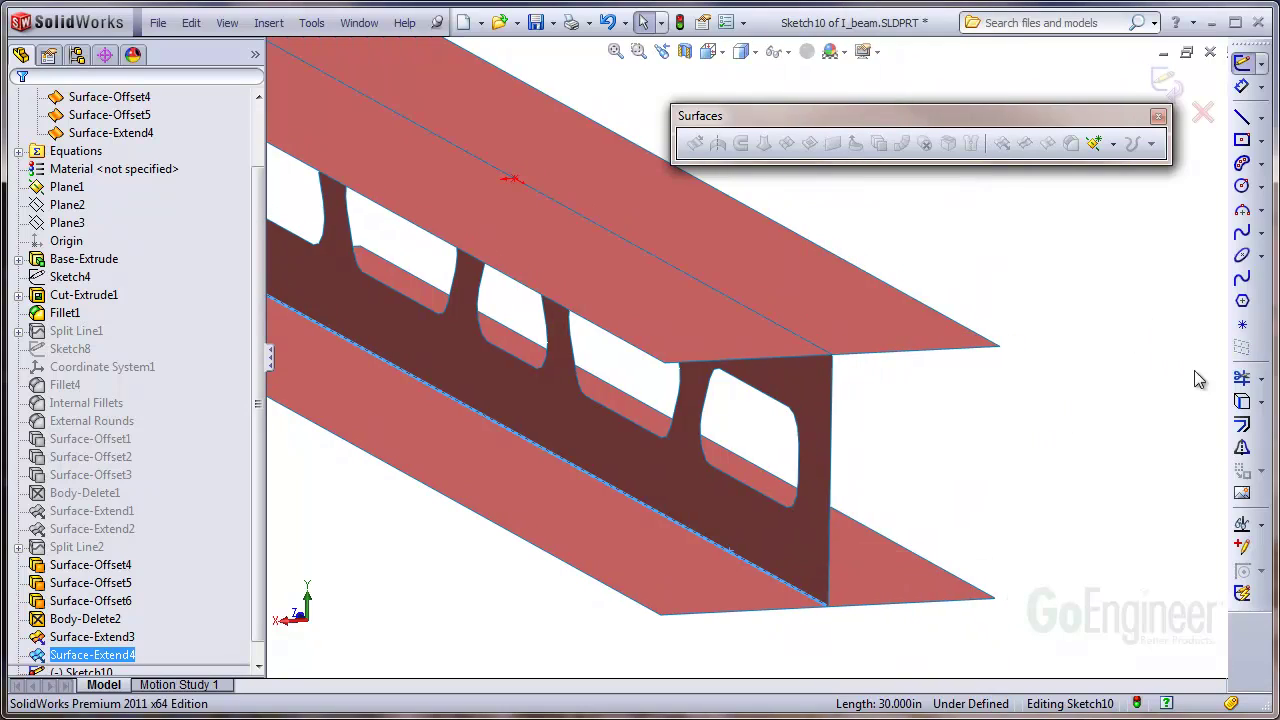
click(1243, 402)
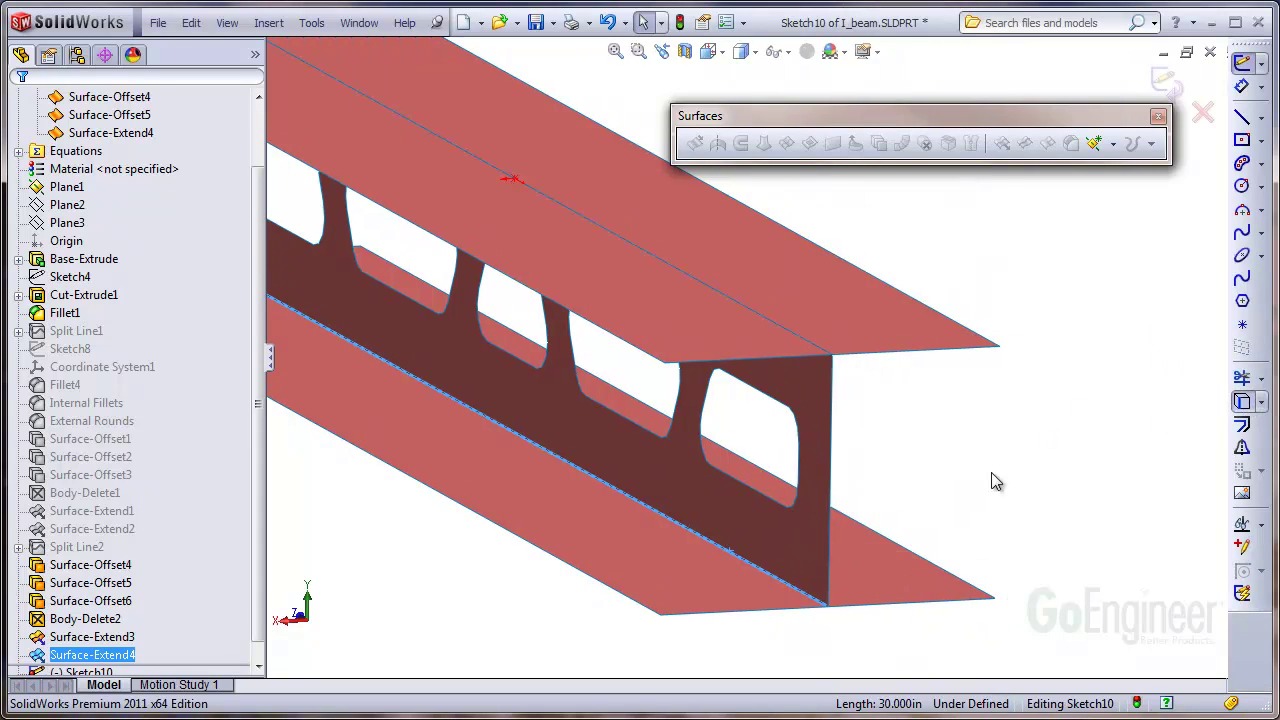
Step: Convert the web edge to a sketch line and project a Split Line onto both flanges
click(727, 313)
key(Return)
click(269, 23)
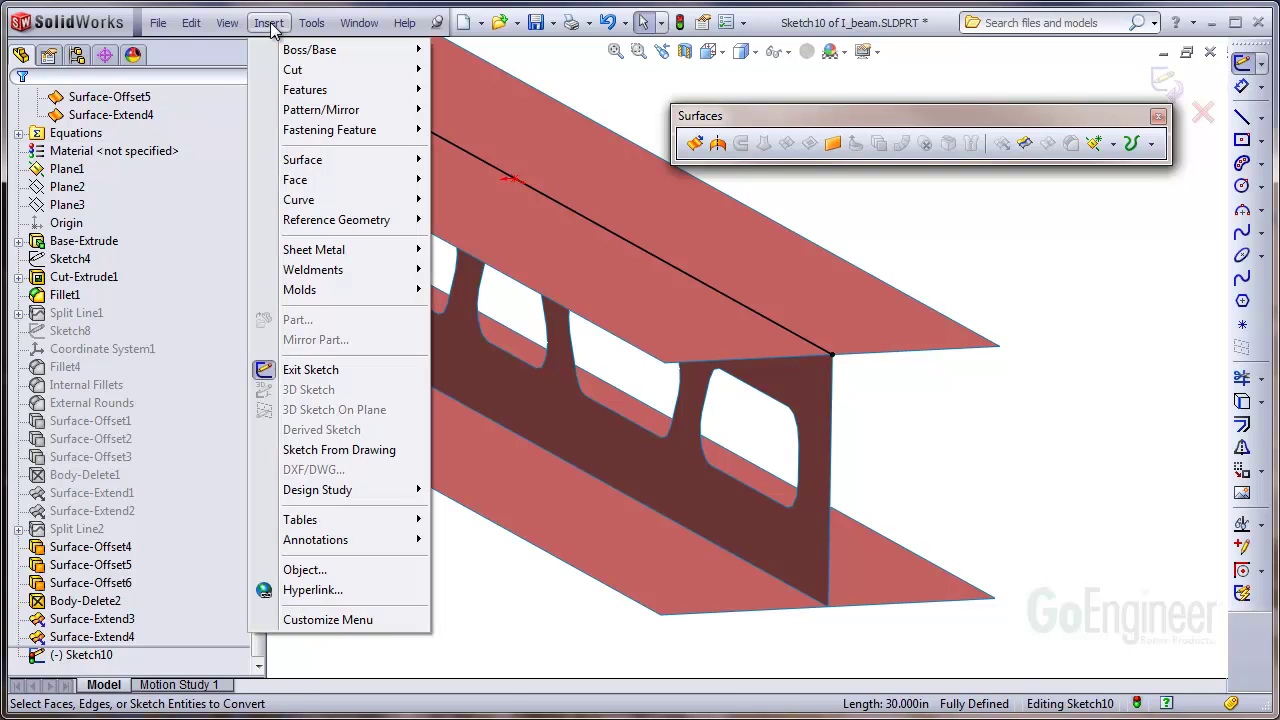
mouse_move(336, 202)
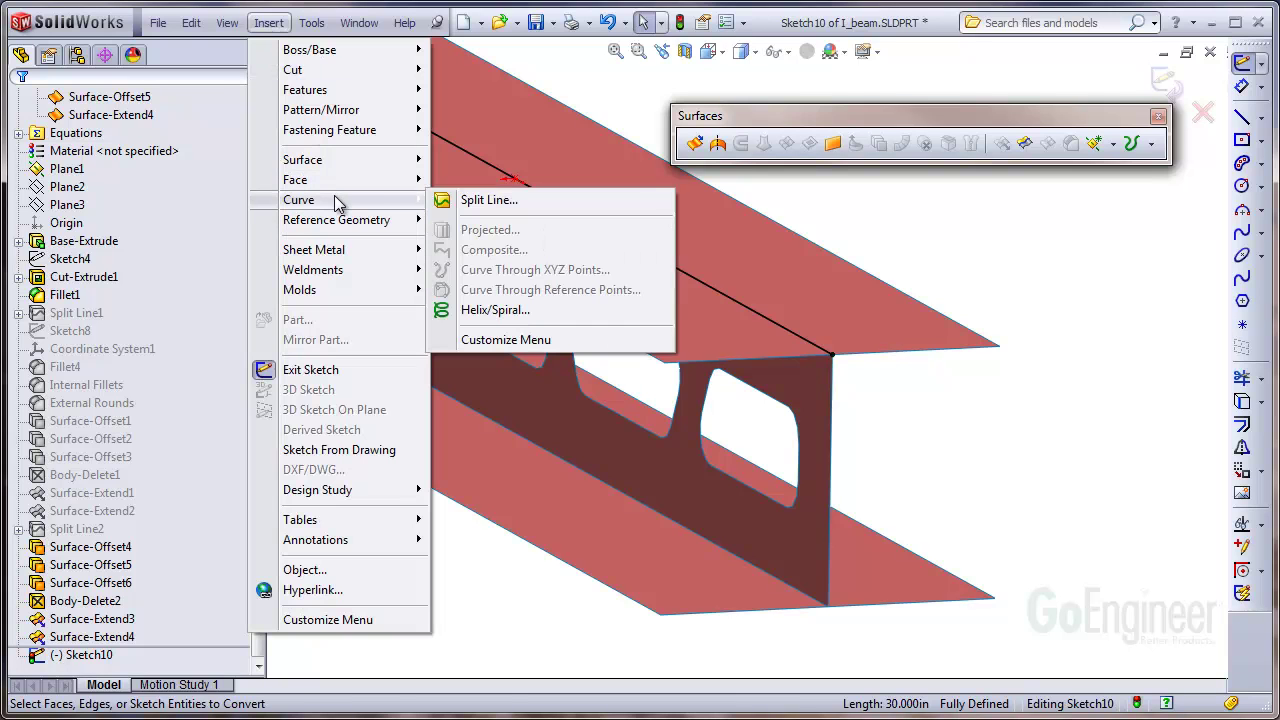
click(470, 201)
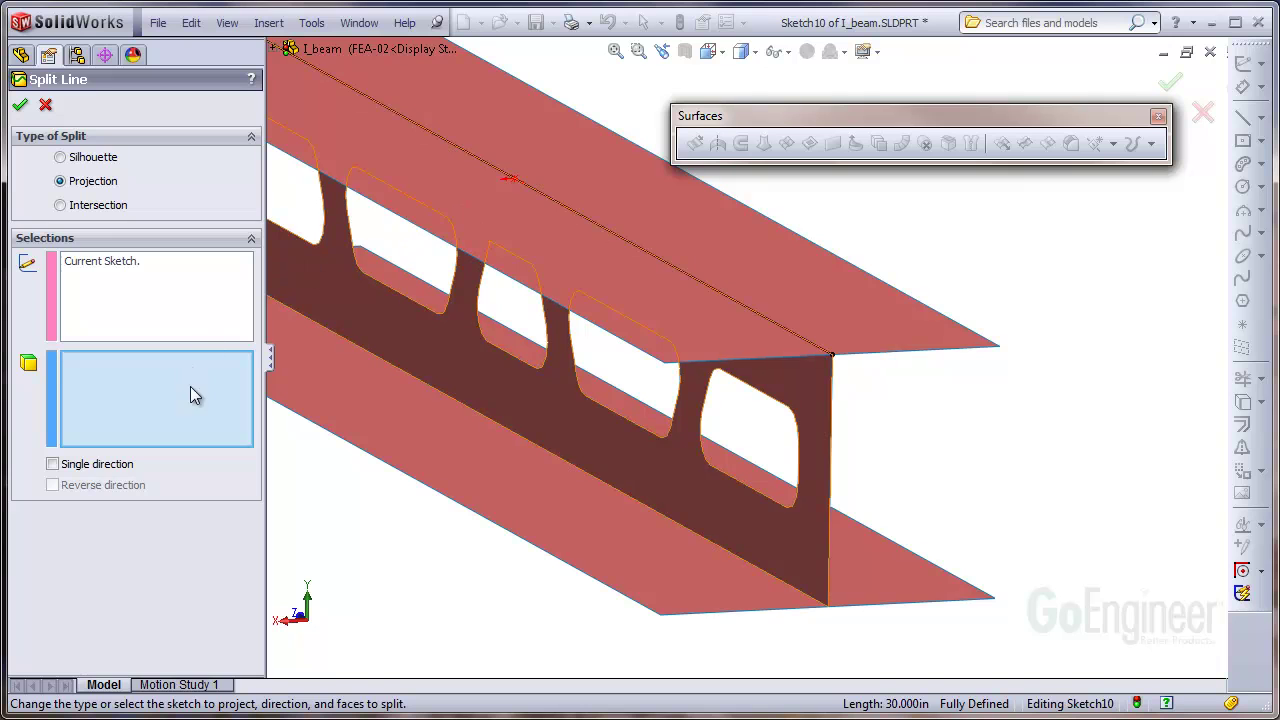
click(611, 271)
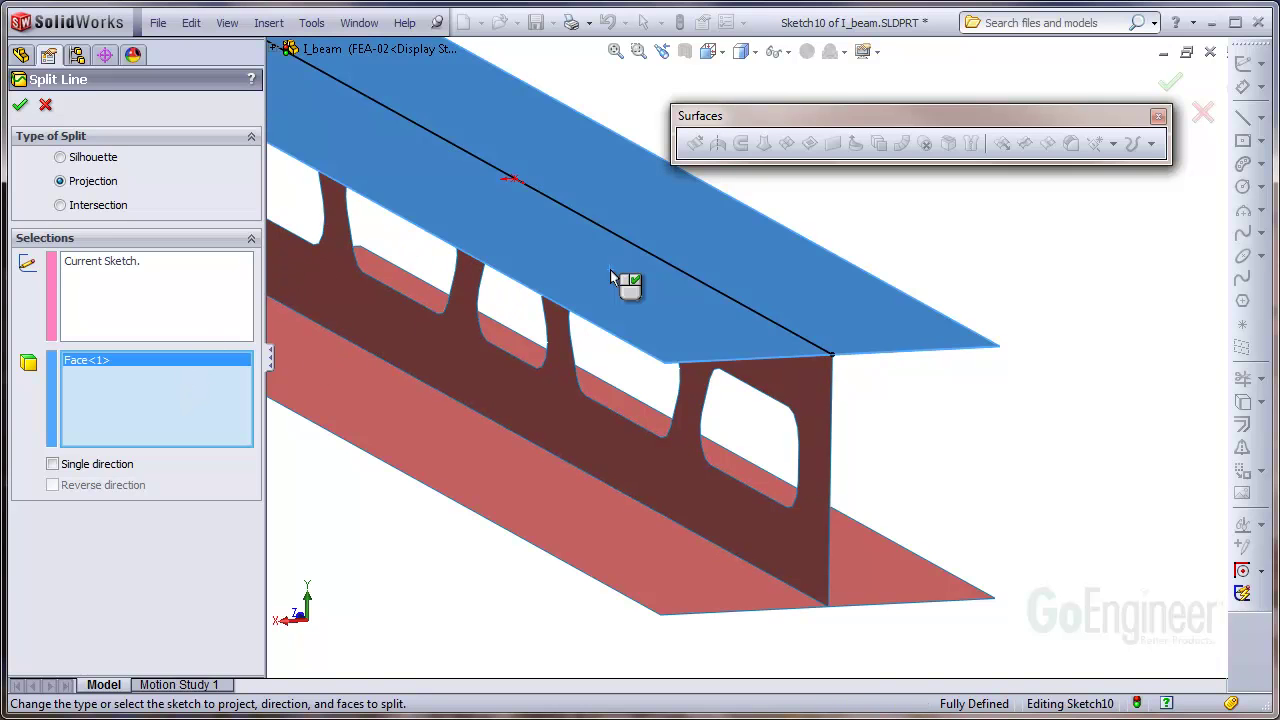
click(625, 531)
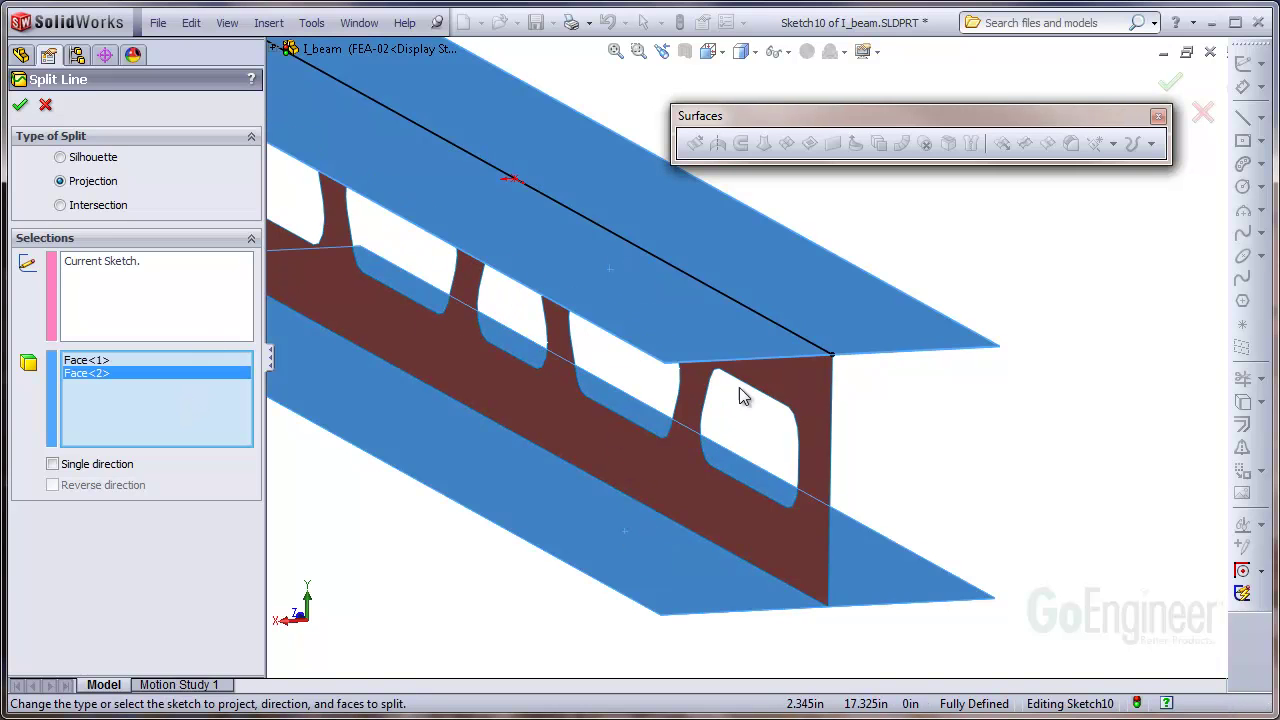
Step: Apply Split Line3 and select the flange halves to check the split
click(19, 101)
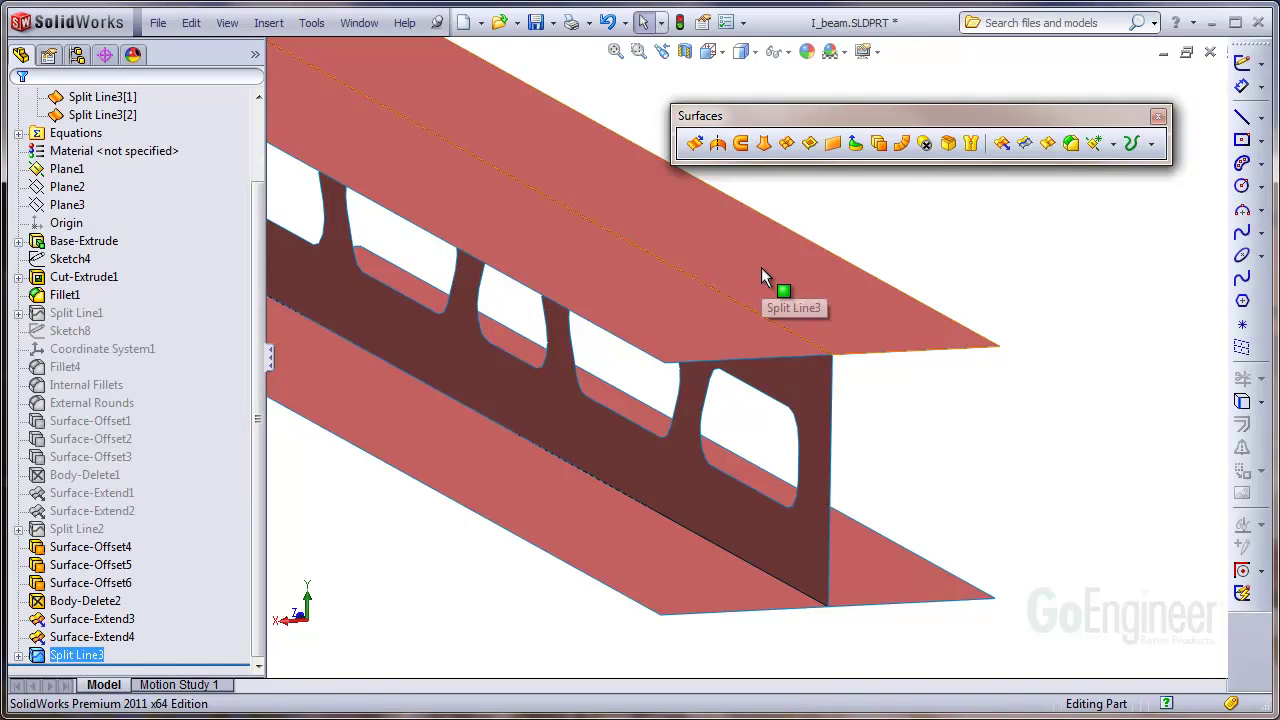
click(760, 268)
click(669, 550)
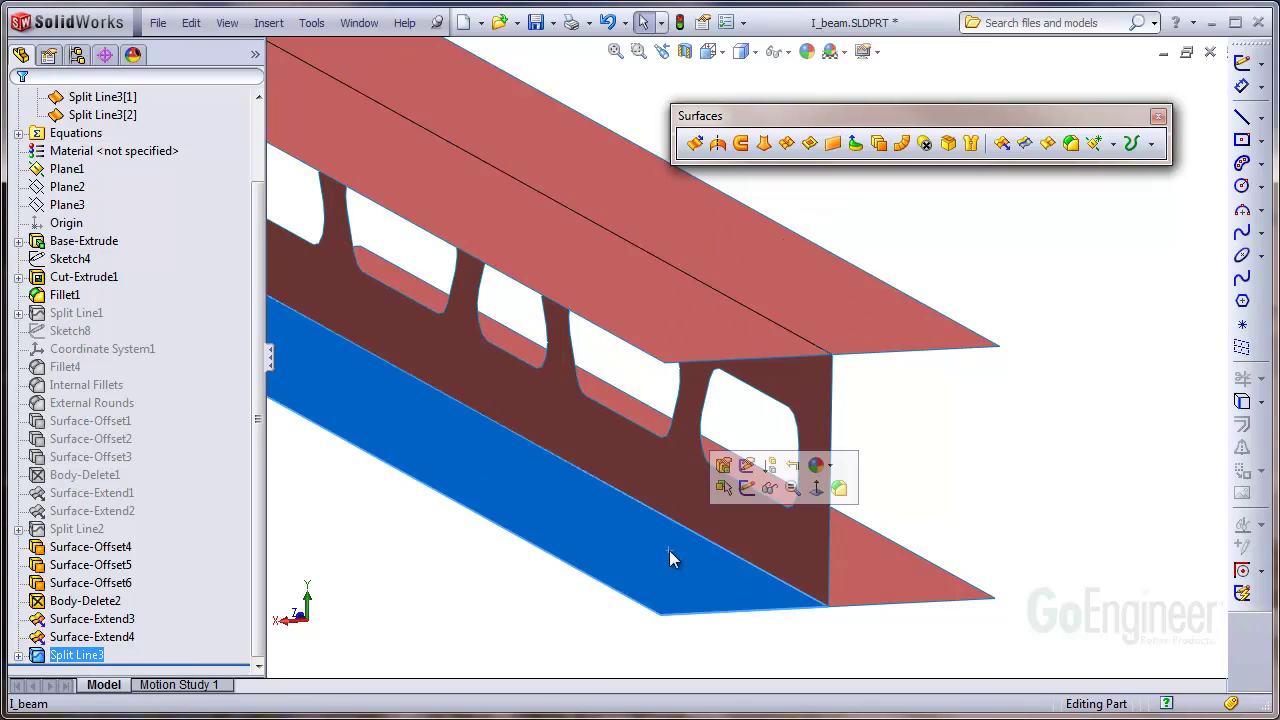
click(864, 565)
click(946, 434)
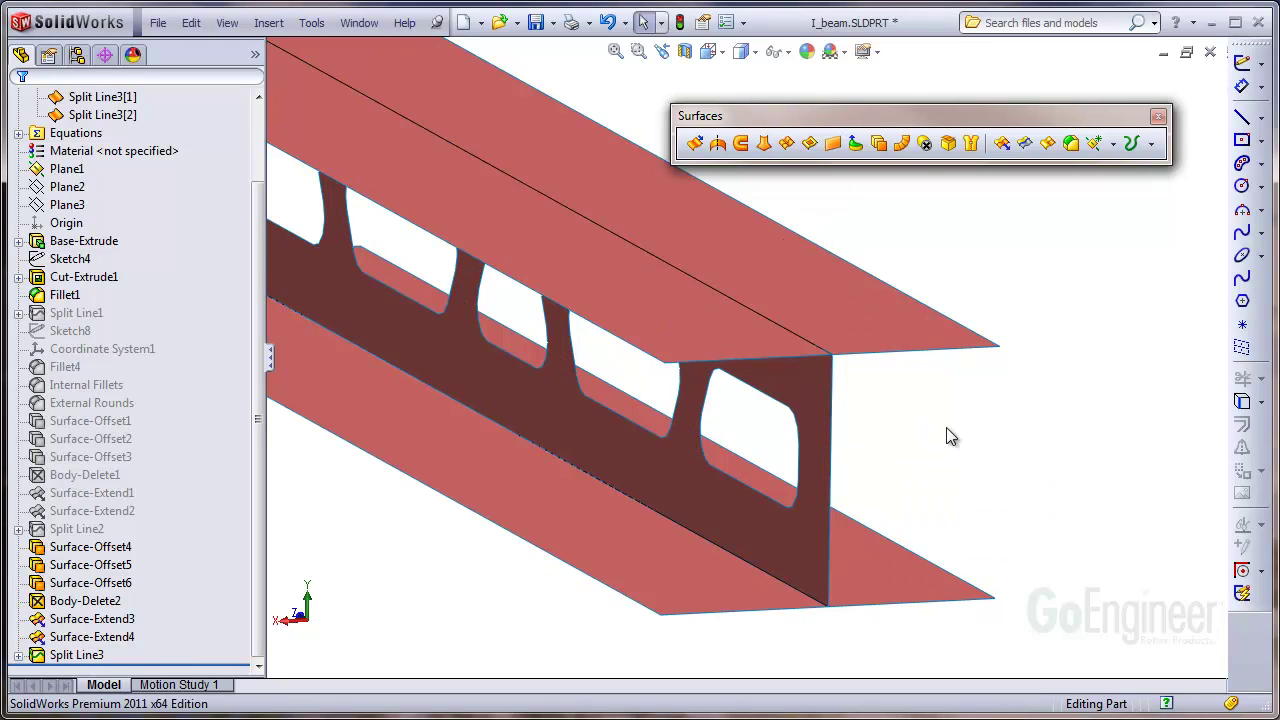
key(z)
key(z)
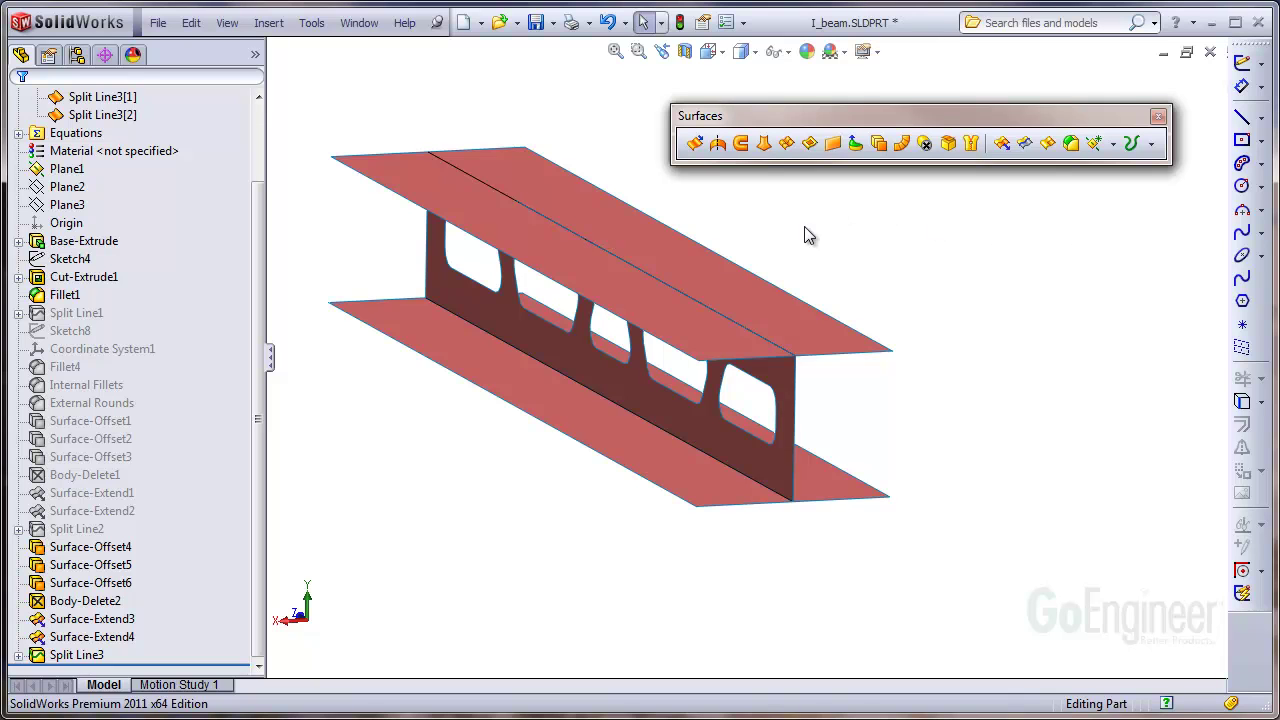
Step: Reorient the beam and select the Body-Delete2 feature in the tree
middle_drag(808, 235, 551, 451)
scroll(255, 240, up, 3)
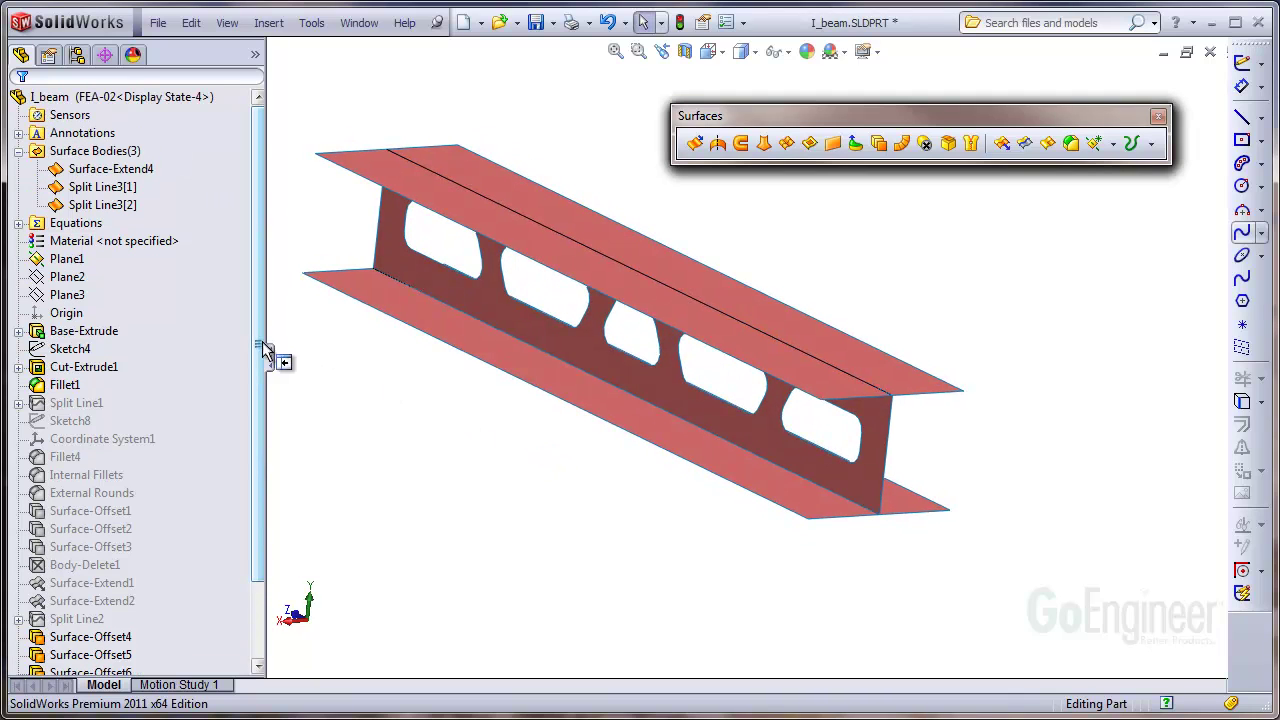
drag(258, 349, 262, 520)
click(85, 602)
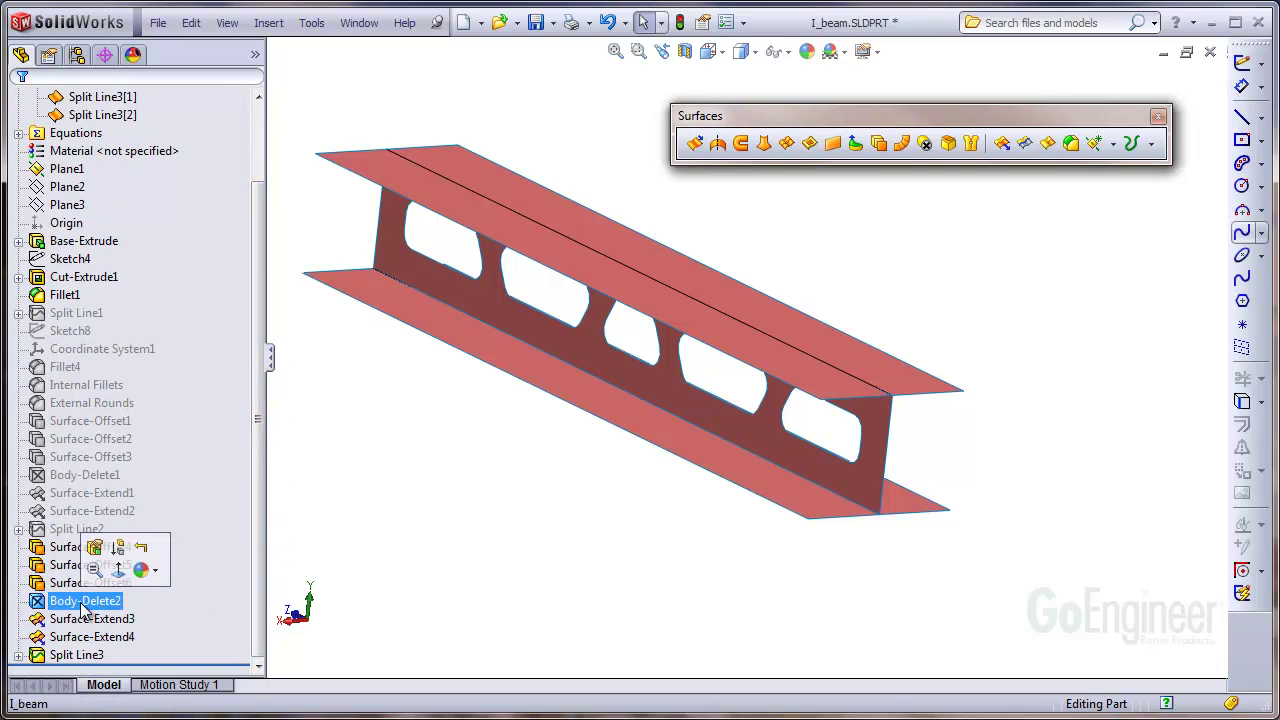
drag(263, 543, 275, 474)
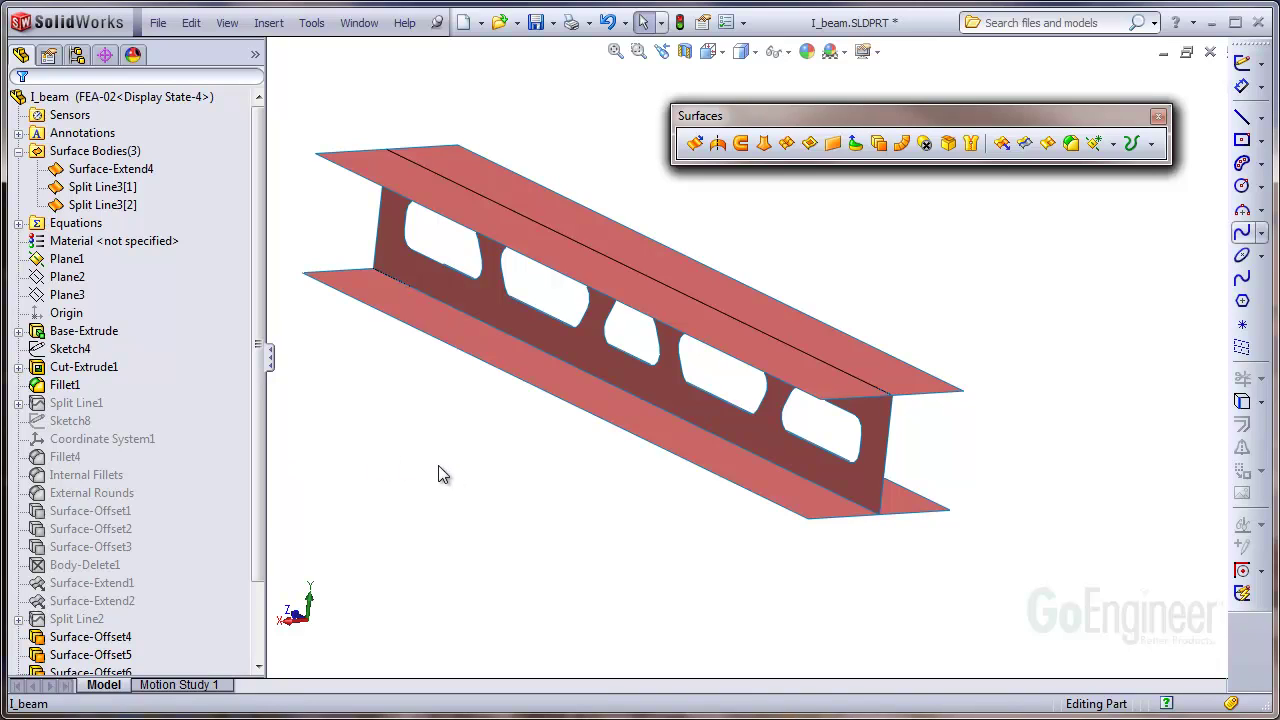
middle_drag(437, 471, 371, 280)
Step: Create a new static simulation study, Study 1
click(381, 25)
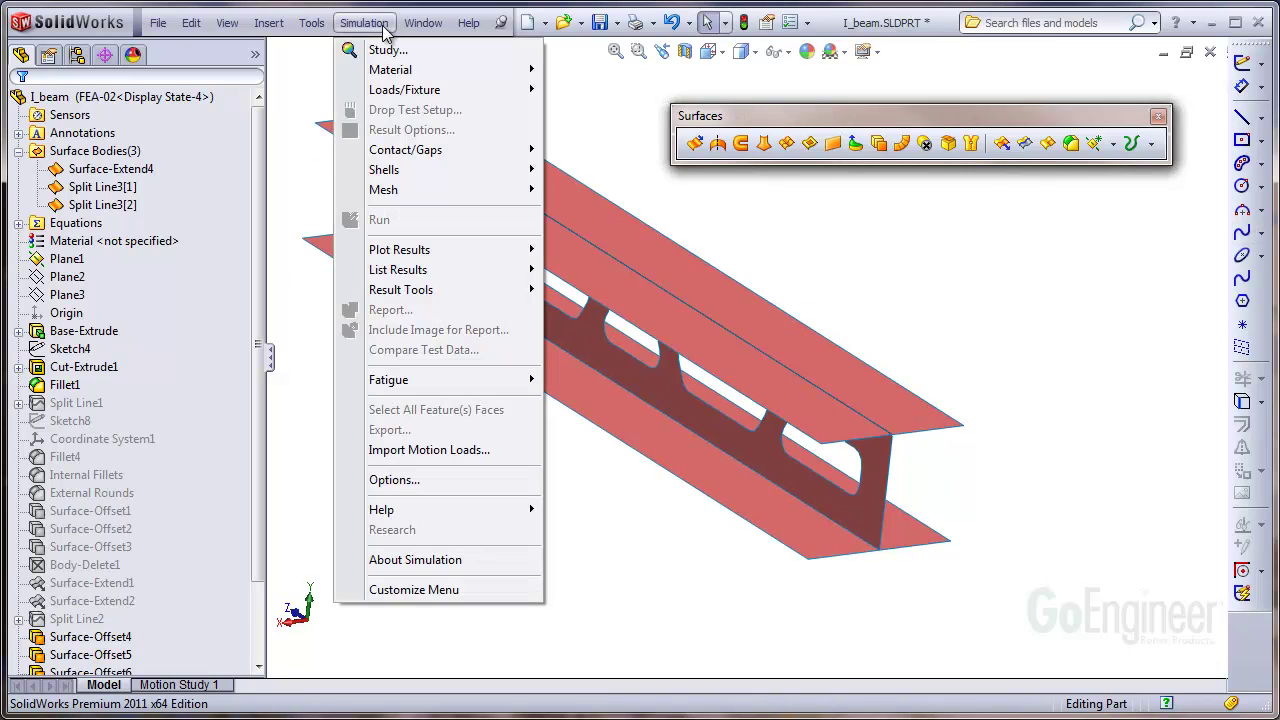
click(387, 51)
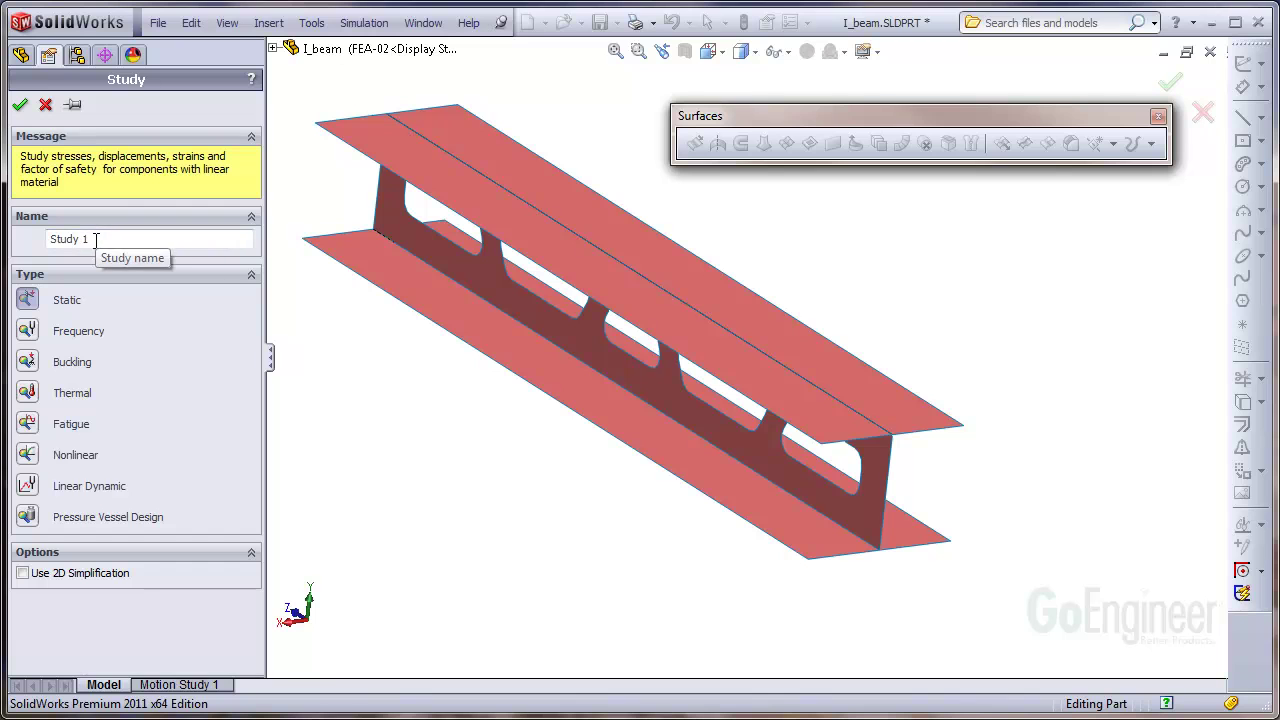
click(21, 106)
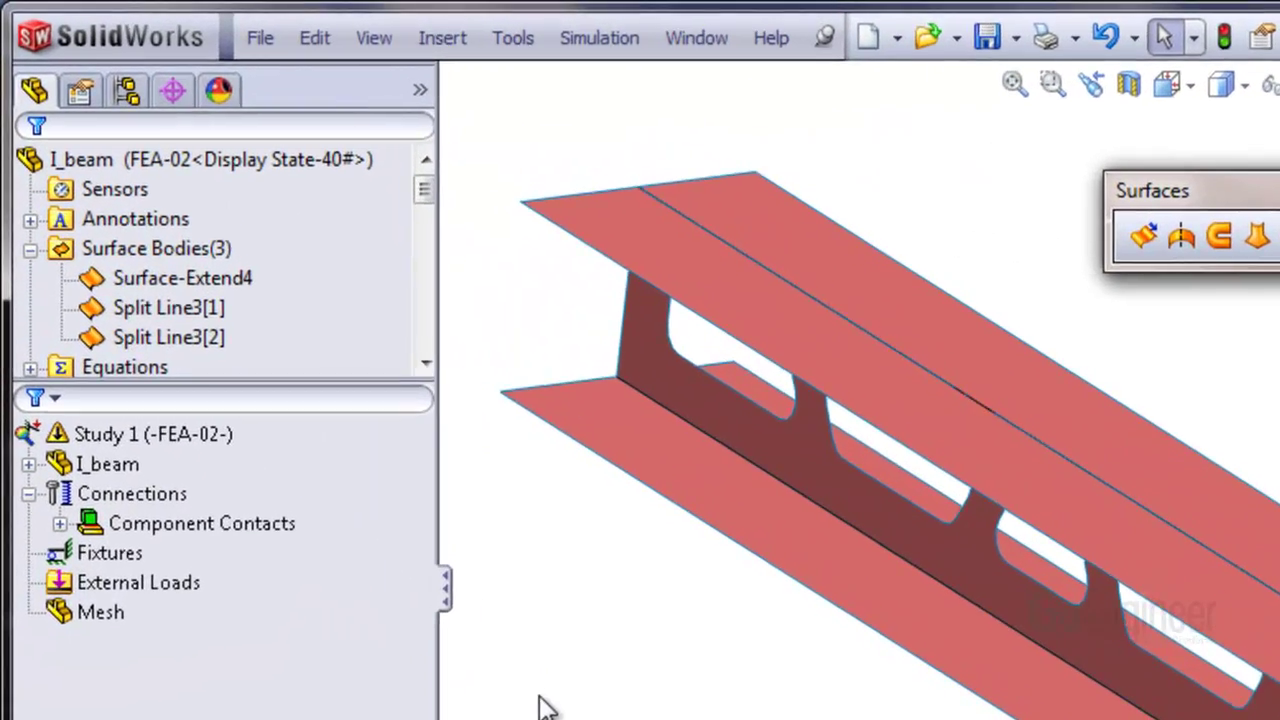
Step: Expand I_beam in the study and select SurfaceBody 1 through SurfaceBody 3
click(29, 464)
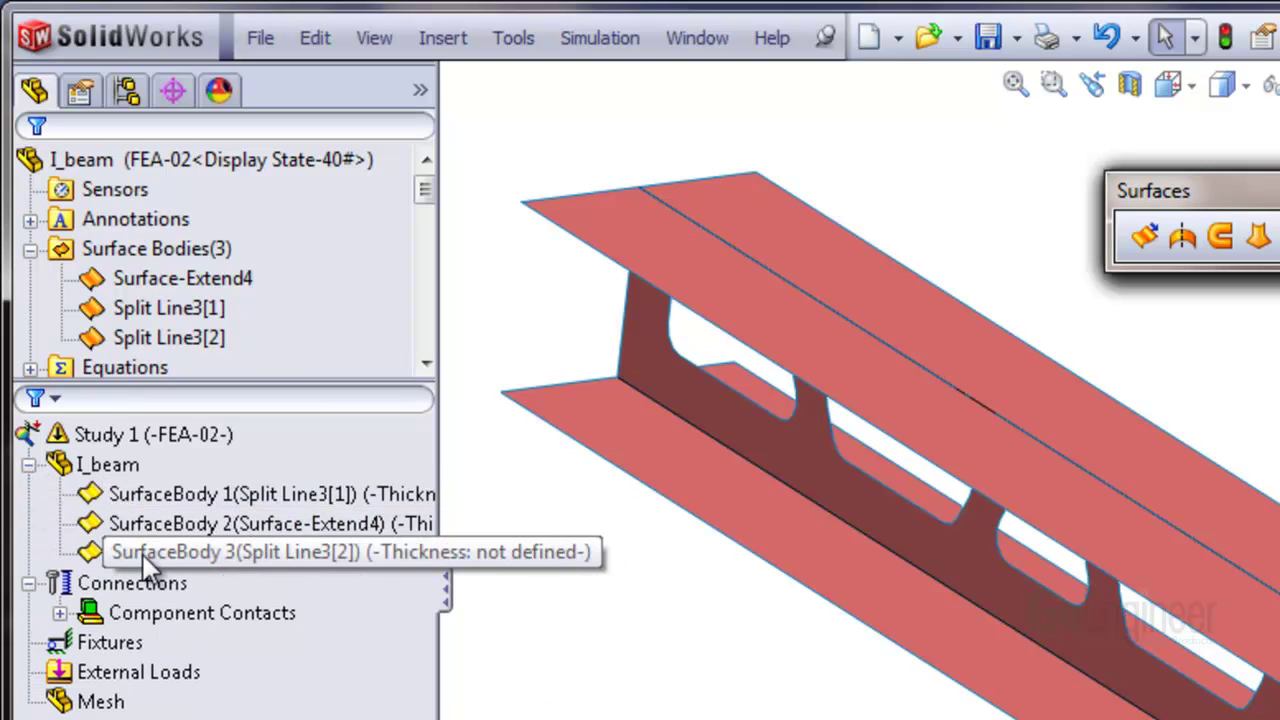
click(139, 495)
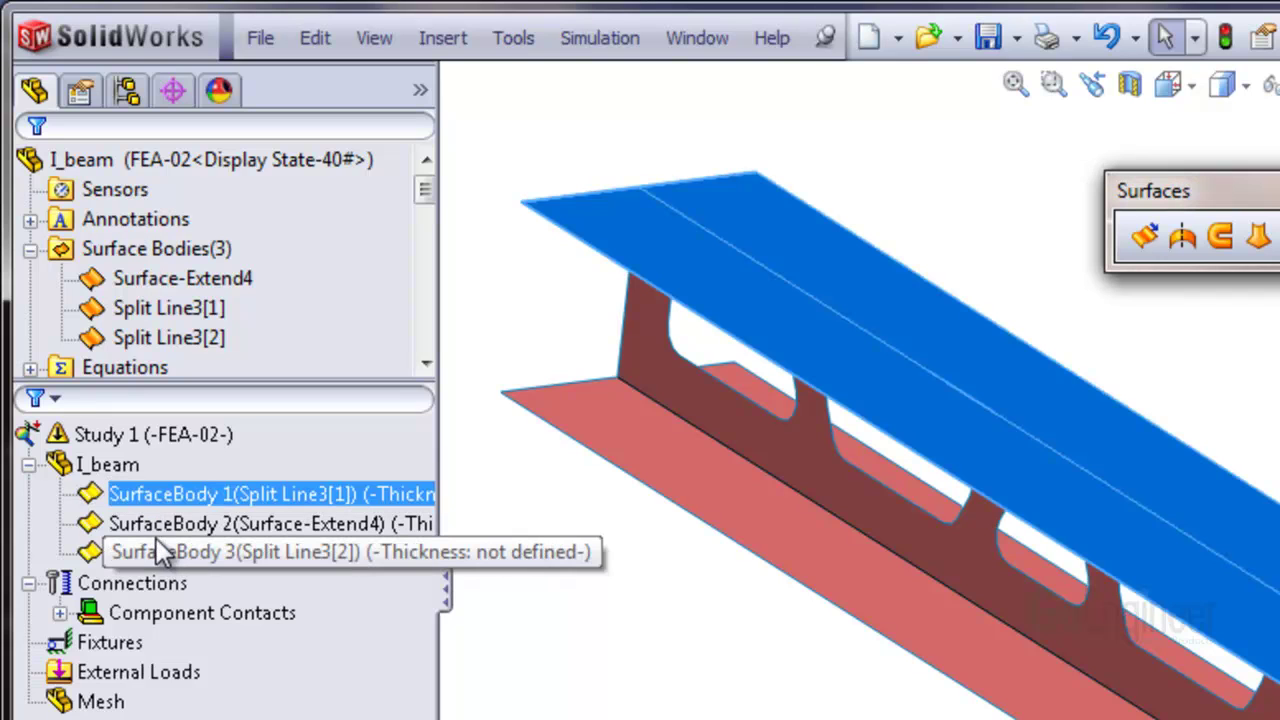
shift+click(157, 540)
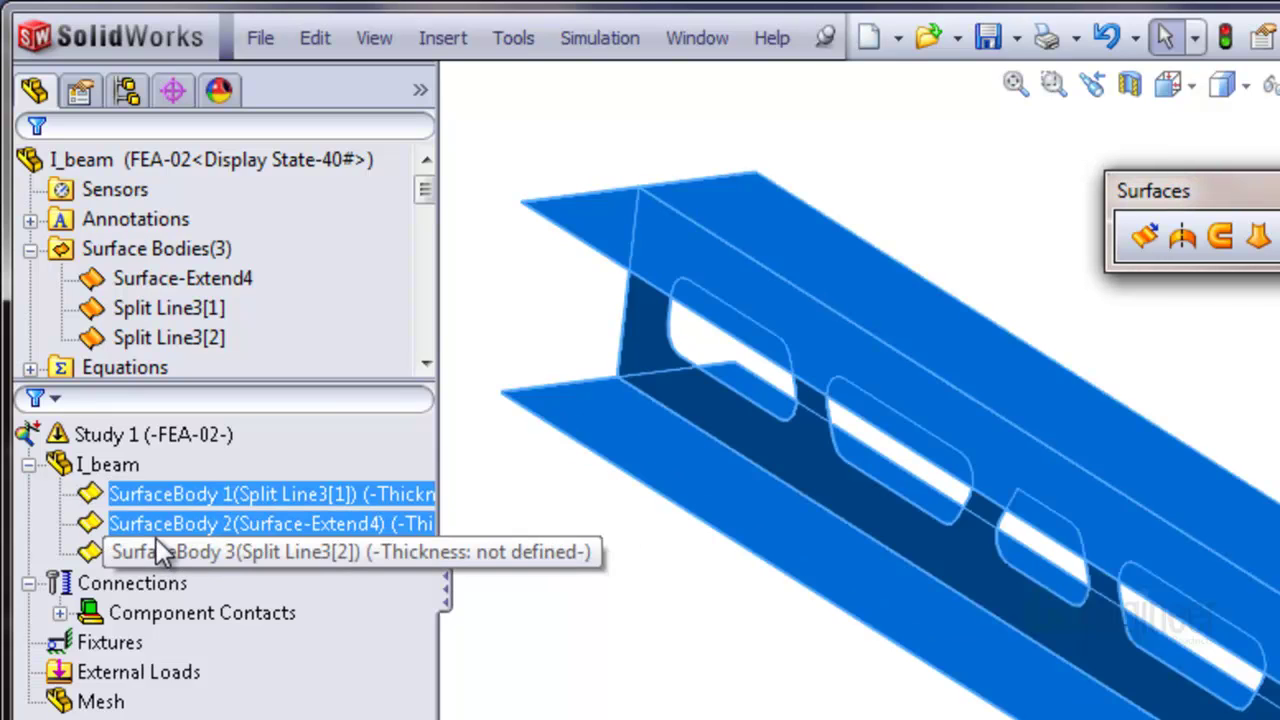
Step: Define the three selected surface bodies as thin shells with 0.394 in thickness
right_click(160, 541)
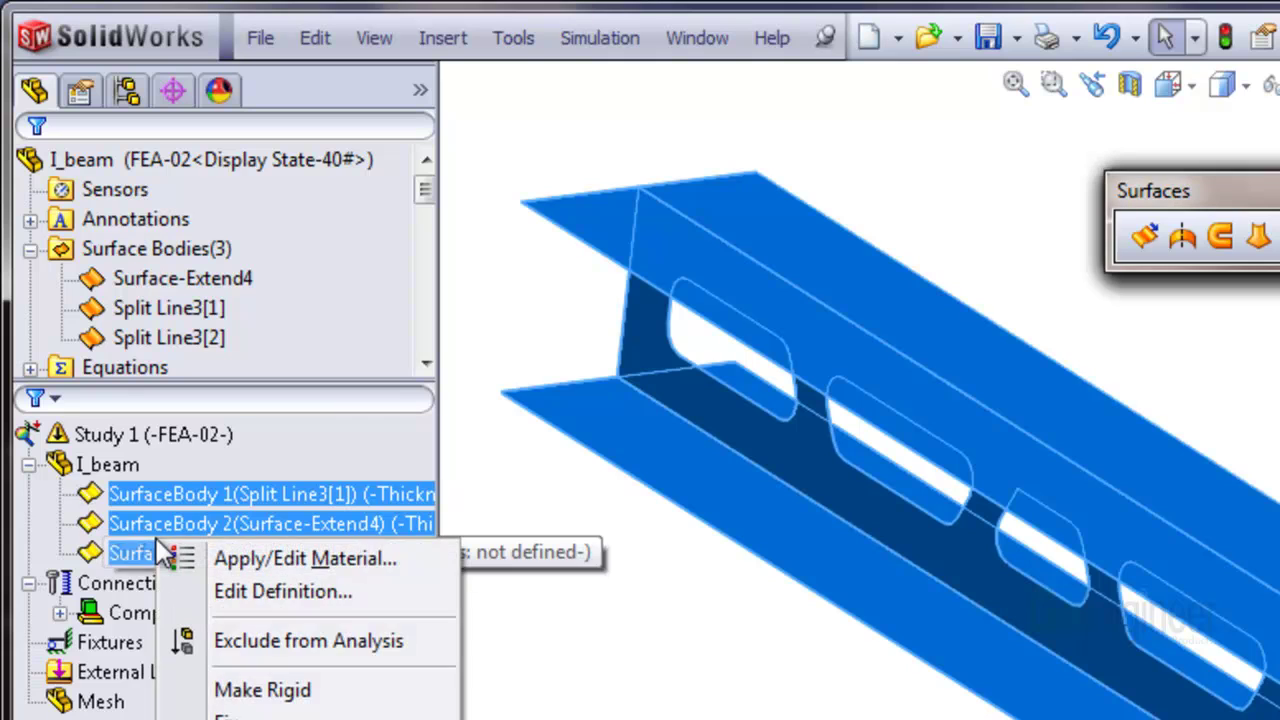
click(311, 591)
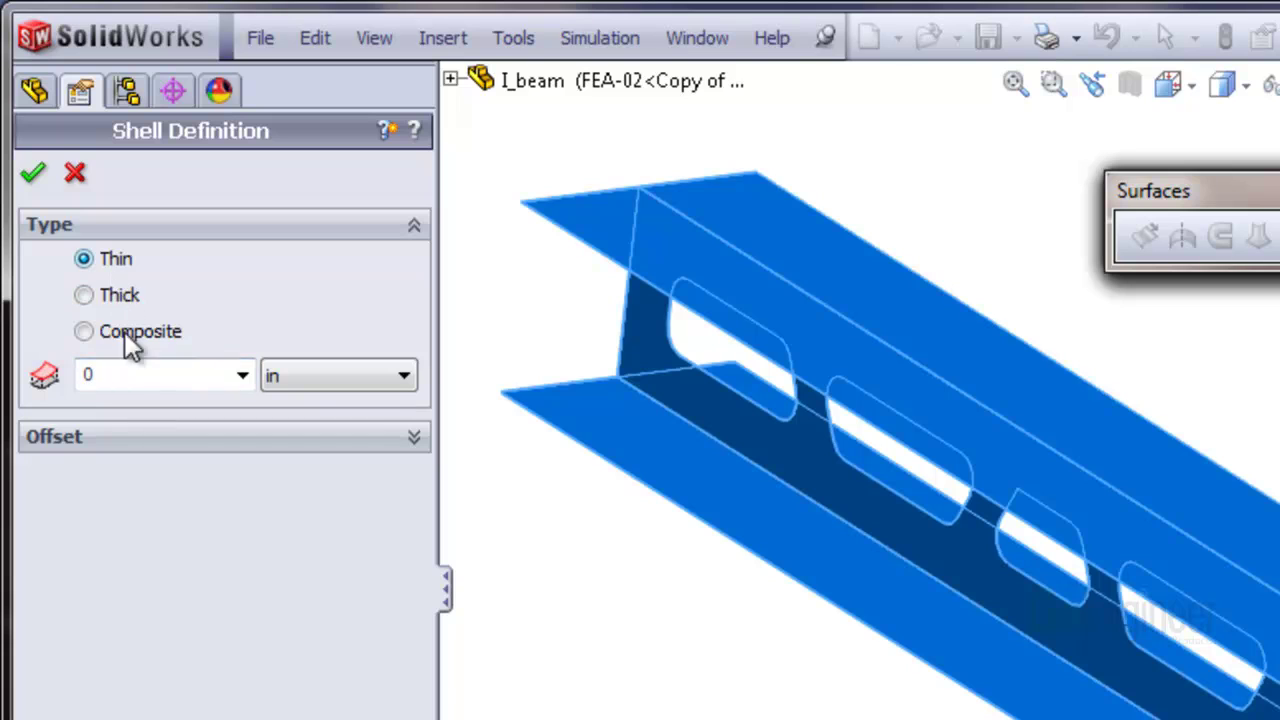
double_click(126, 380)
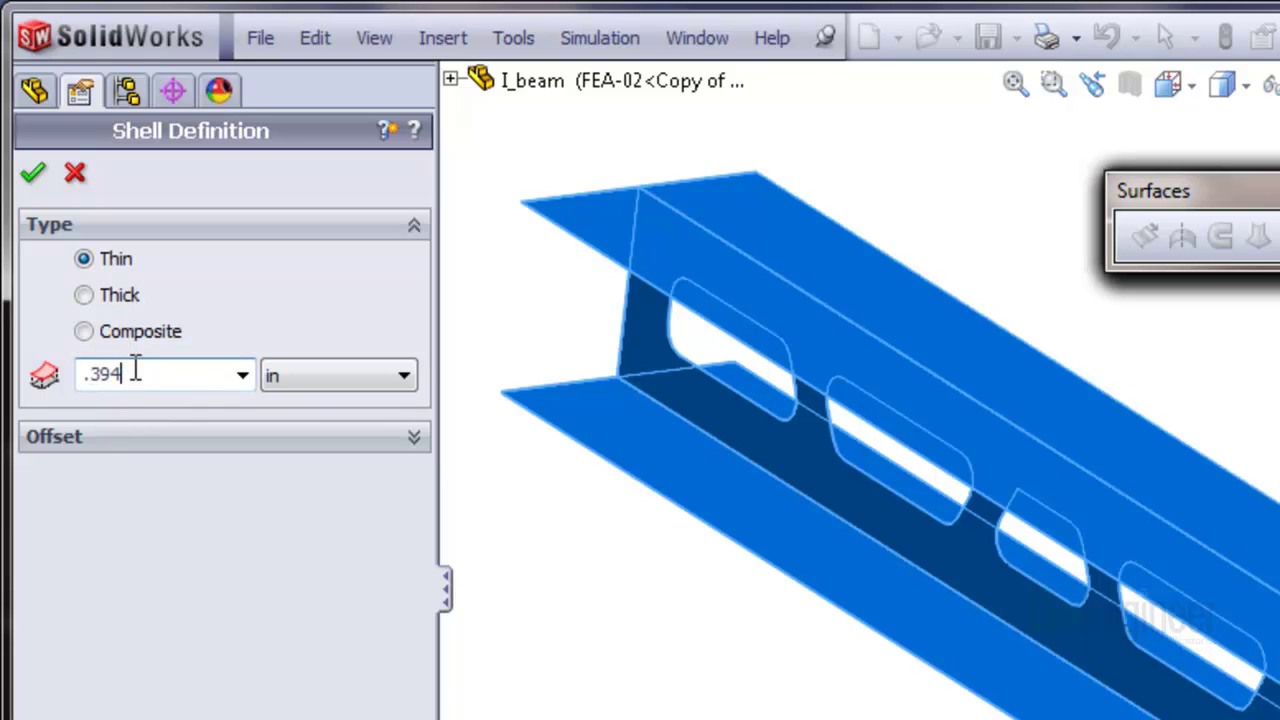
click(35, 175)
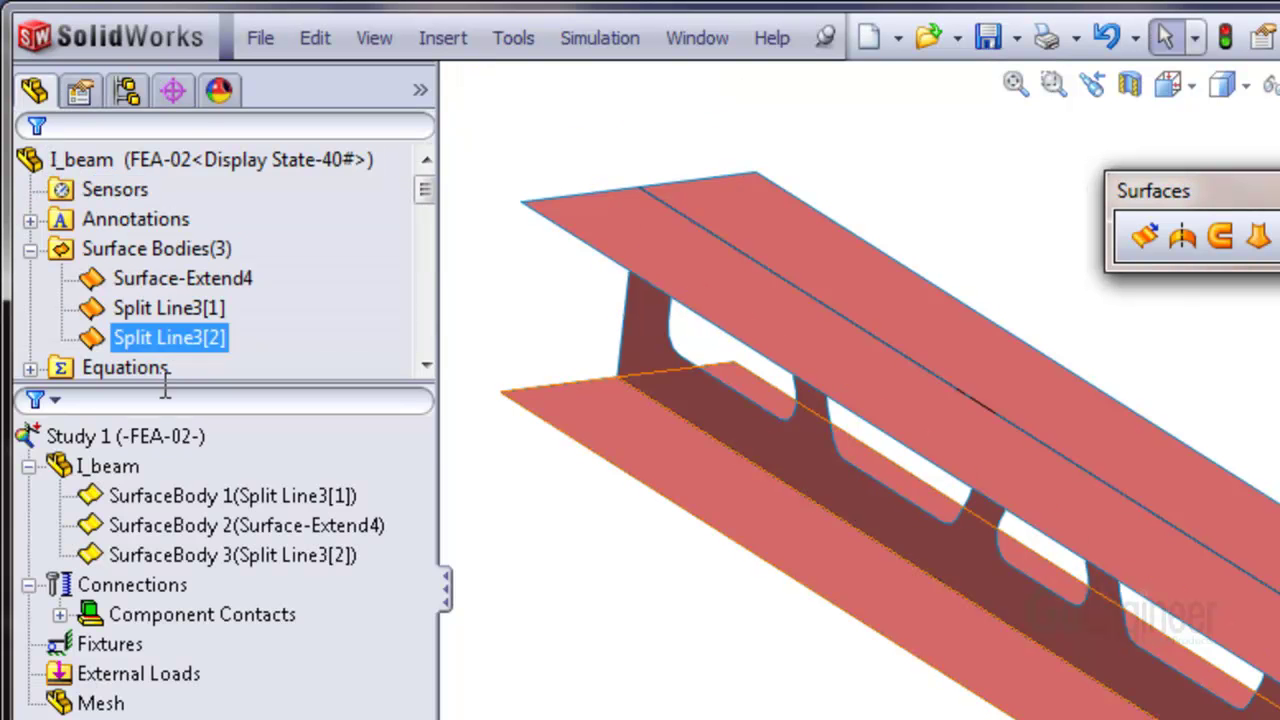
Step: Reselect the top and bottom flange surface bodies
click(243, 496)
ctrl+click(247, 525)
ctrl+click(246, 552)
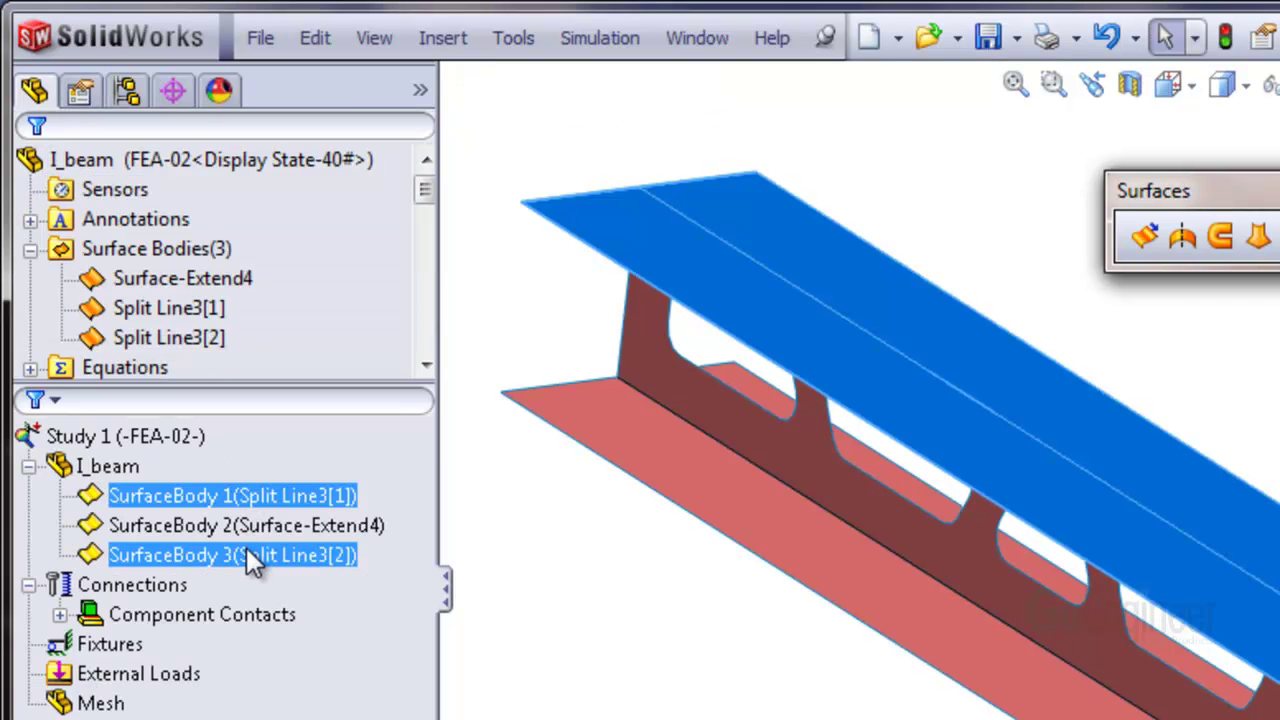
Step: Add the web body and apply Alloy Steel to all three bodies, showing English (IPS) units
right_click(247, 552)
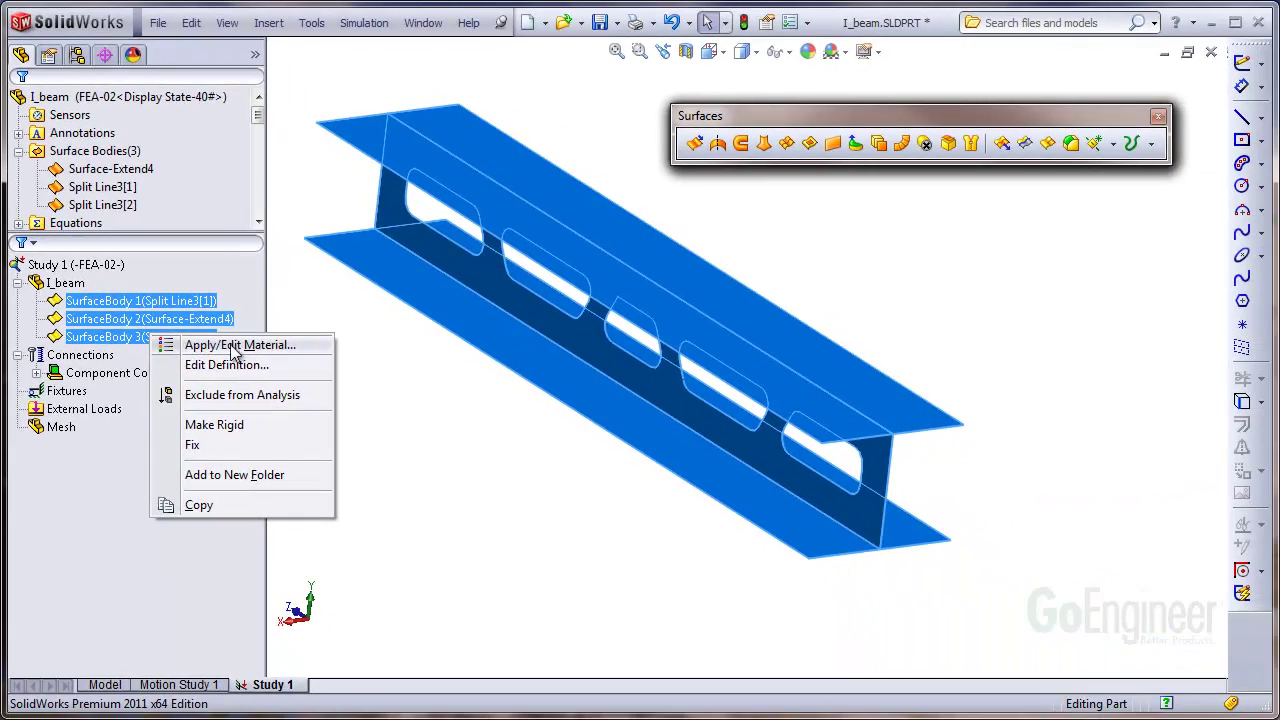
click(235, 346)
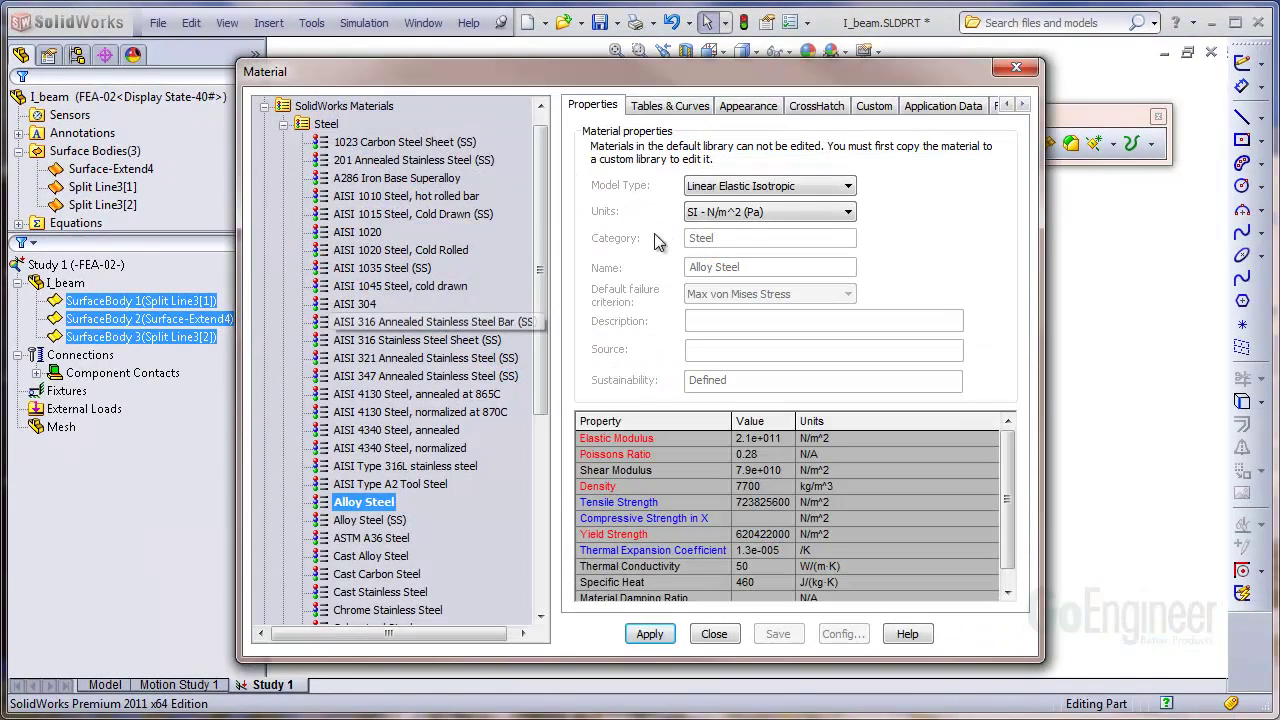
click(746, 212)
click(742, 243)
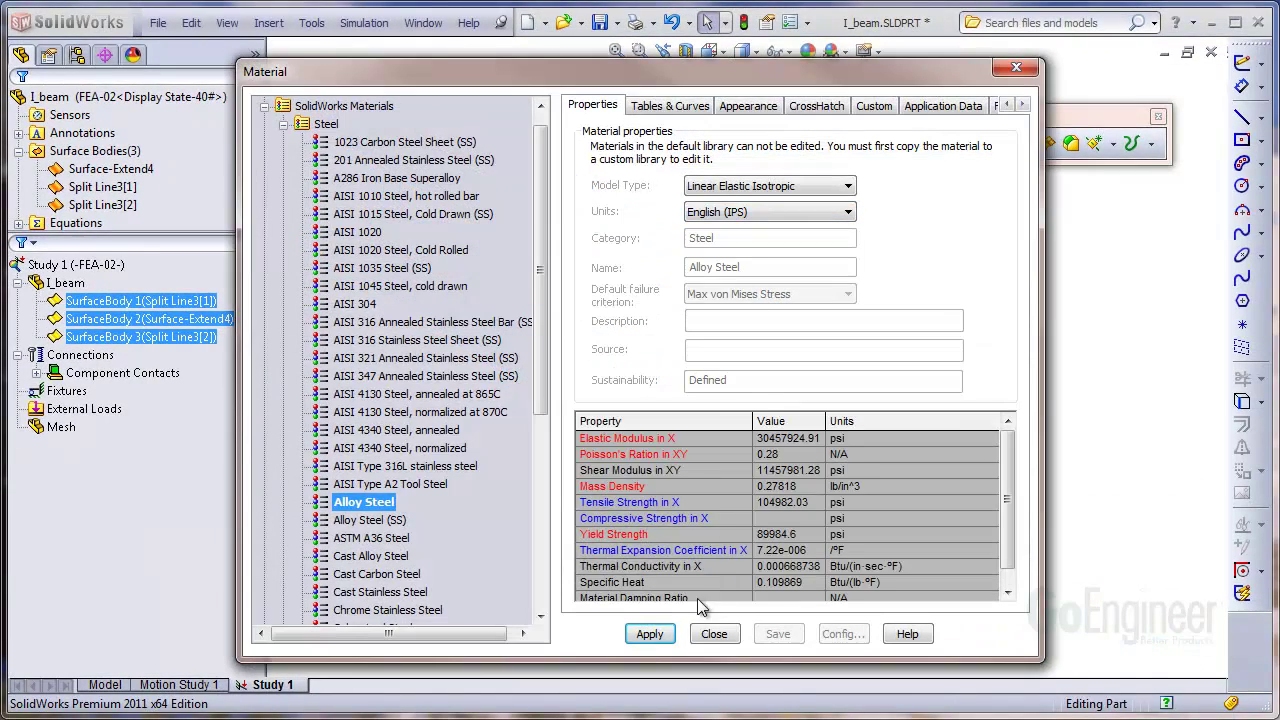
click(714, 634)
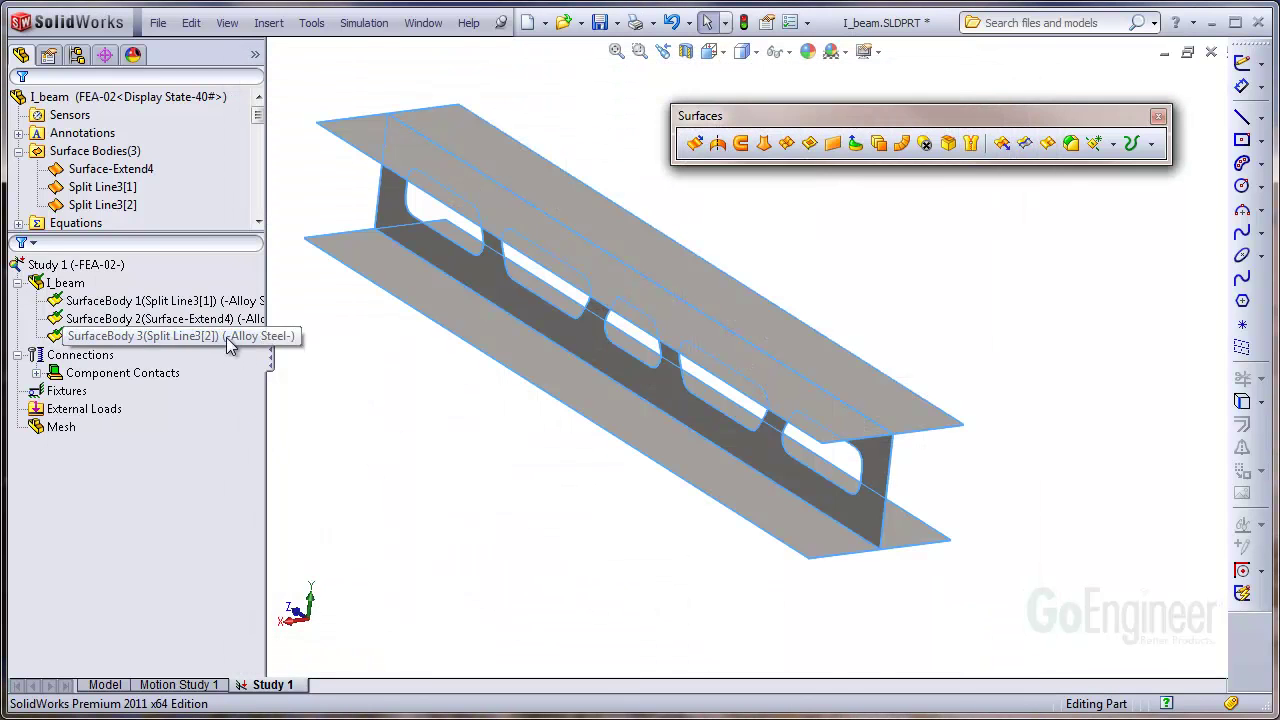
middle_drag(452, 421, 443, 403)
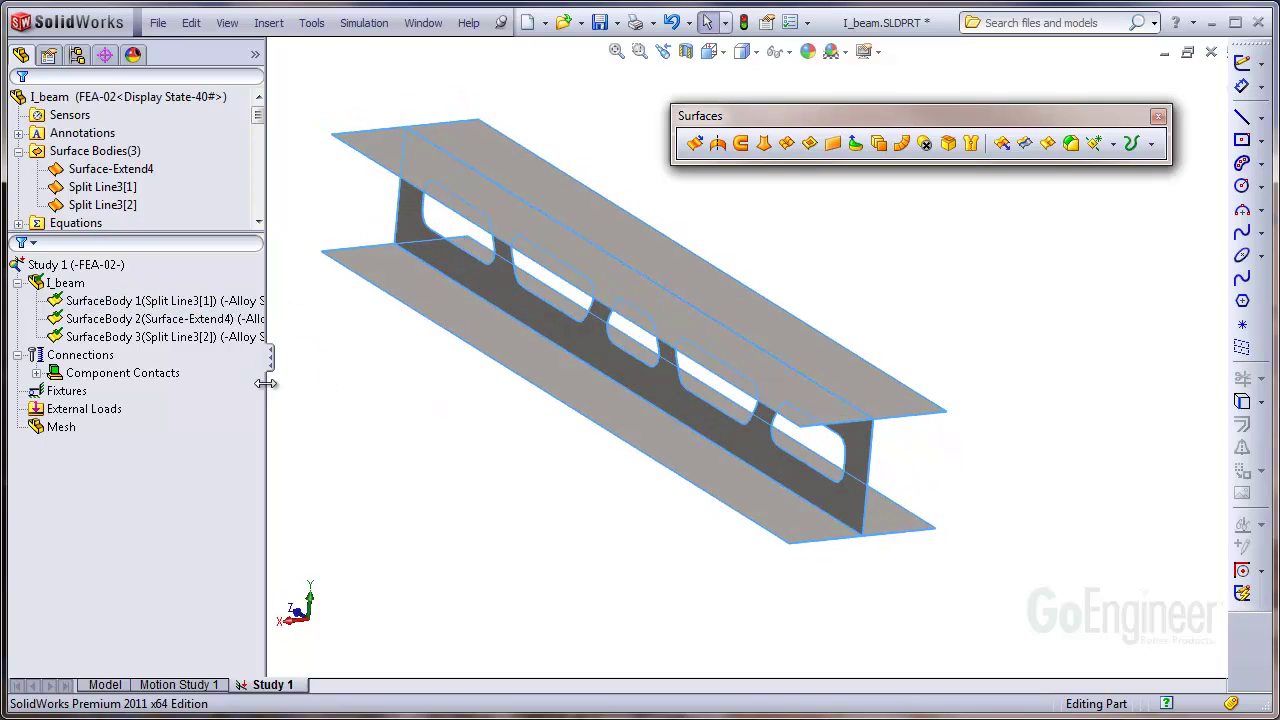
Step: Mesh Study 1's three surface bodies at default density, then orbit and zoom to inspect the mesh
right_click(65, 429)
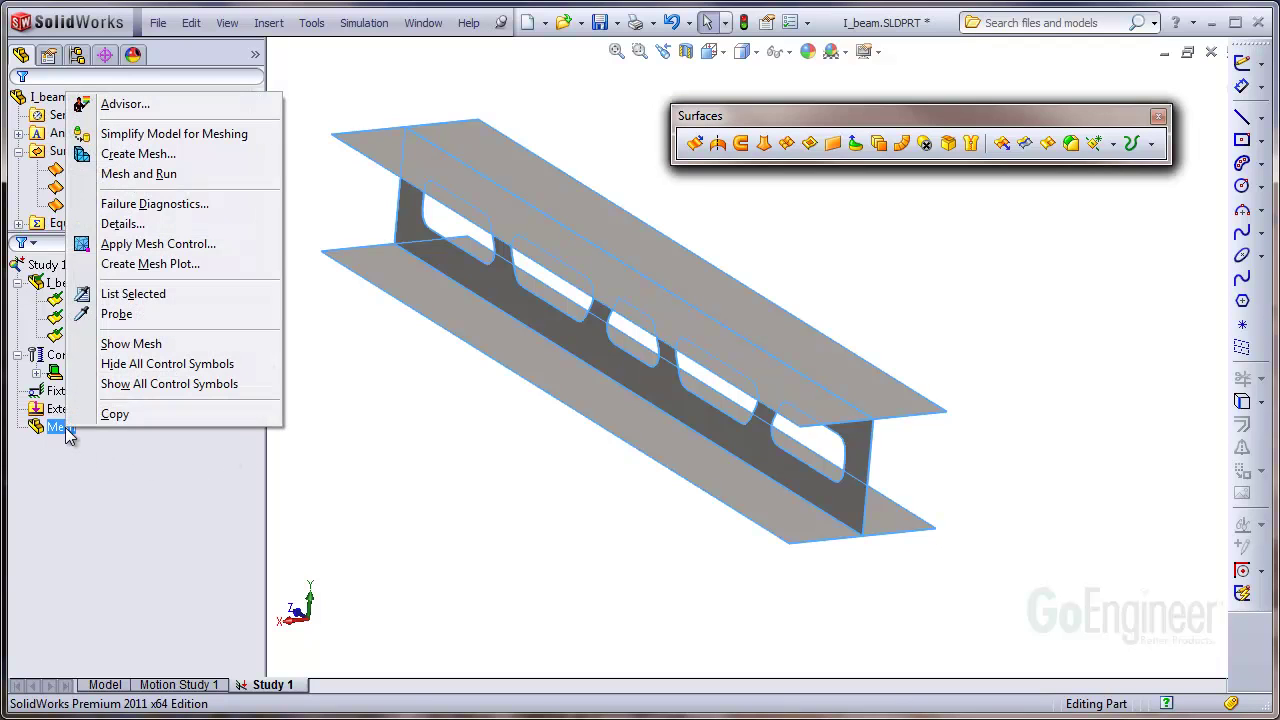
click(140, 154)
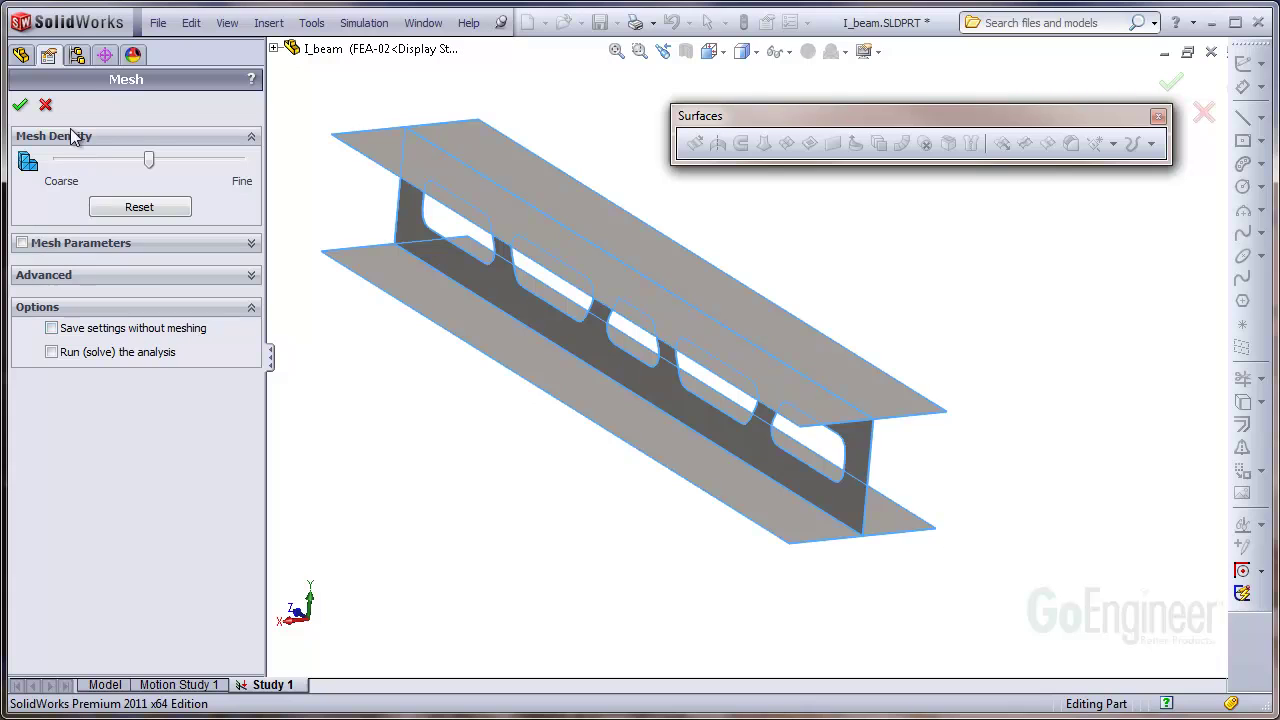
click(21, 106)
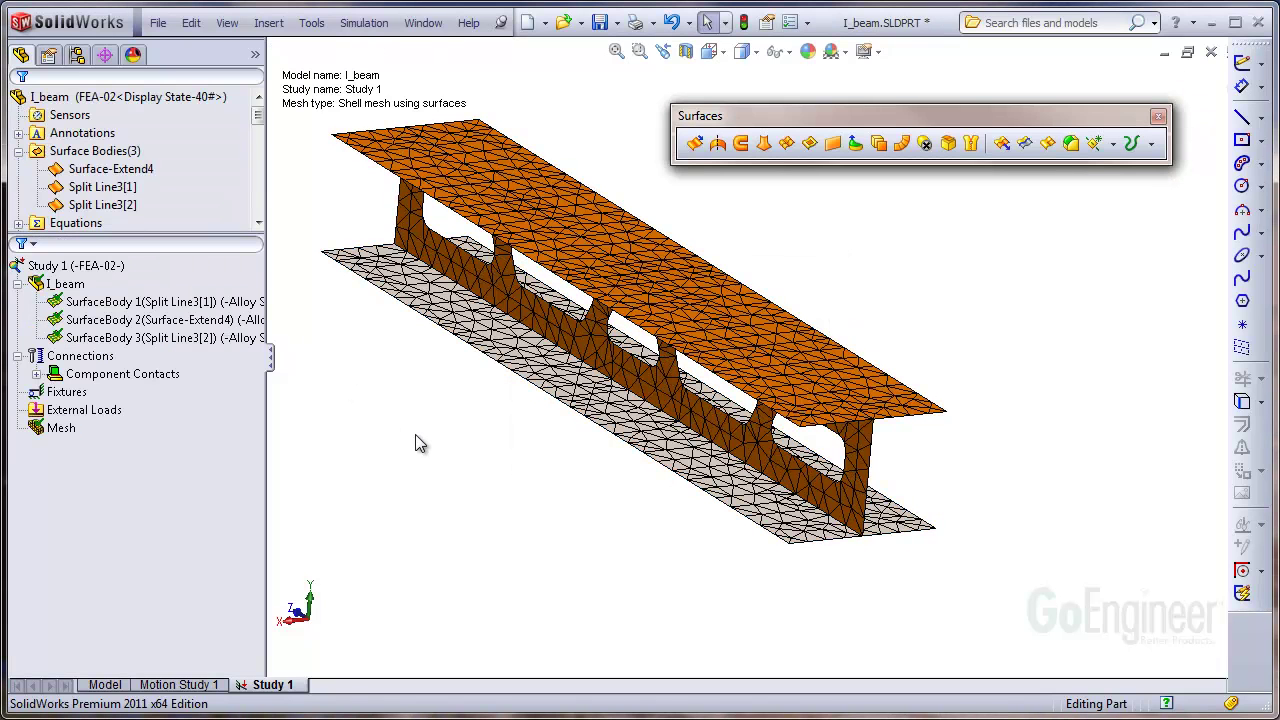
middle_drag(434, 461, 838, 543)
scroll(838, 543, down, 5)
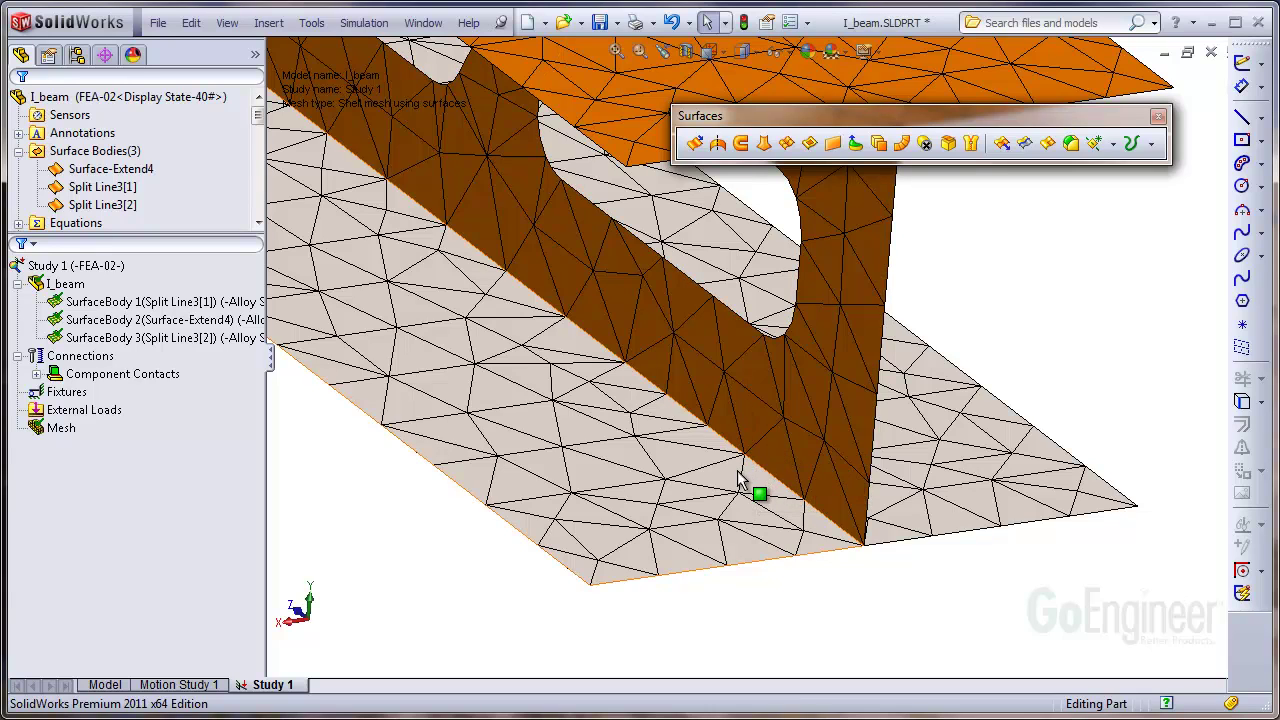
middle_drag(765, 492, 771, 477)
scroll(823, 531, down, 5)
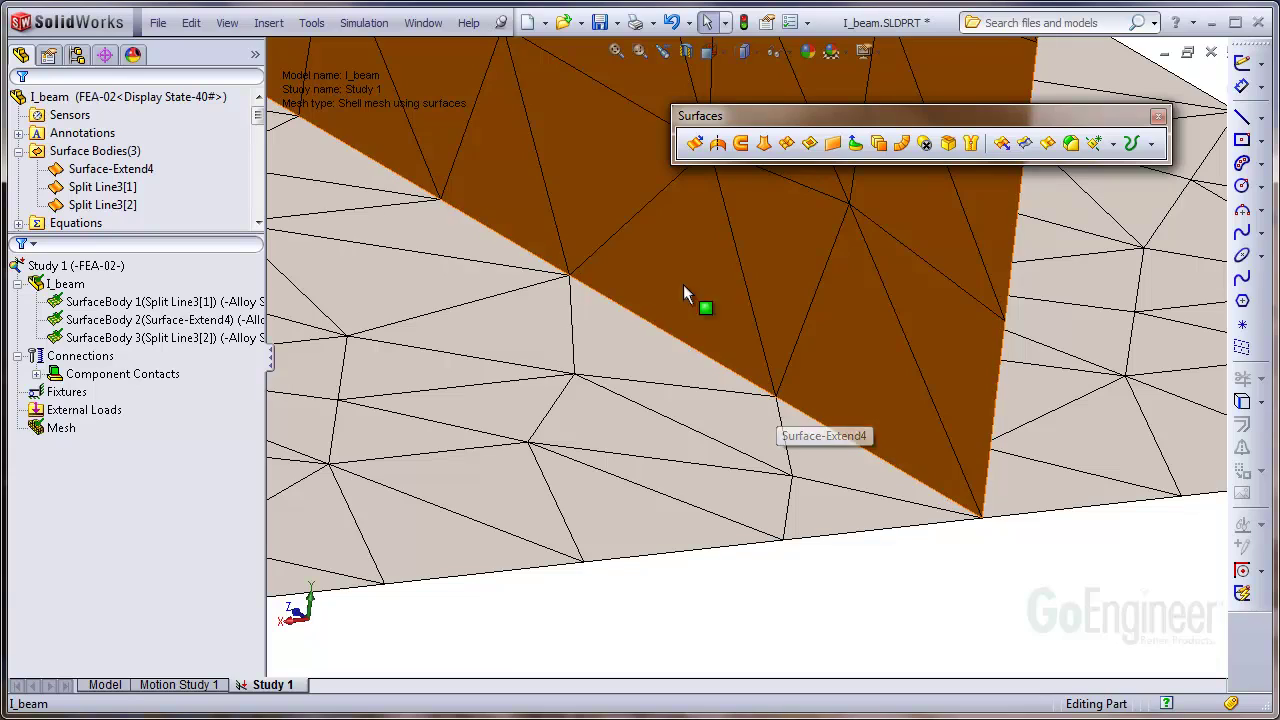
mouse_move(760, 355)
middle_down()
mouse_move(674, 354)
mouse_move(751, 354)
mouse_move(771, 373)
middle_up()
scroll(771, 373, up, 8)
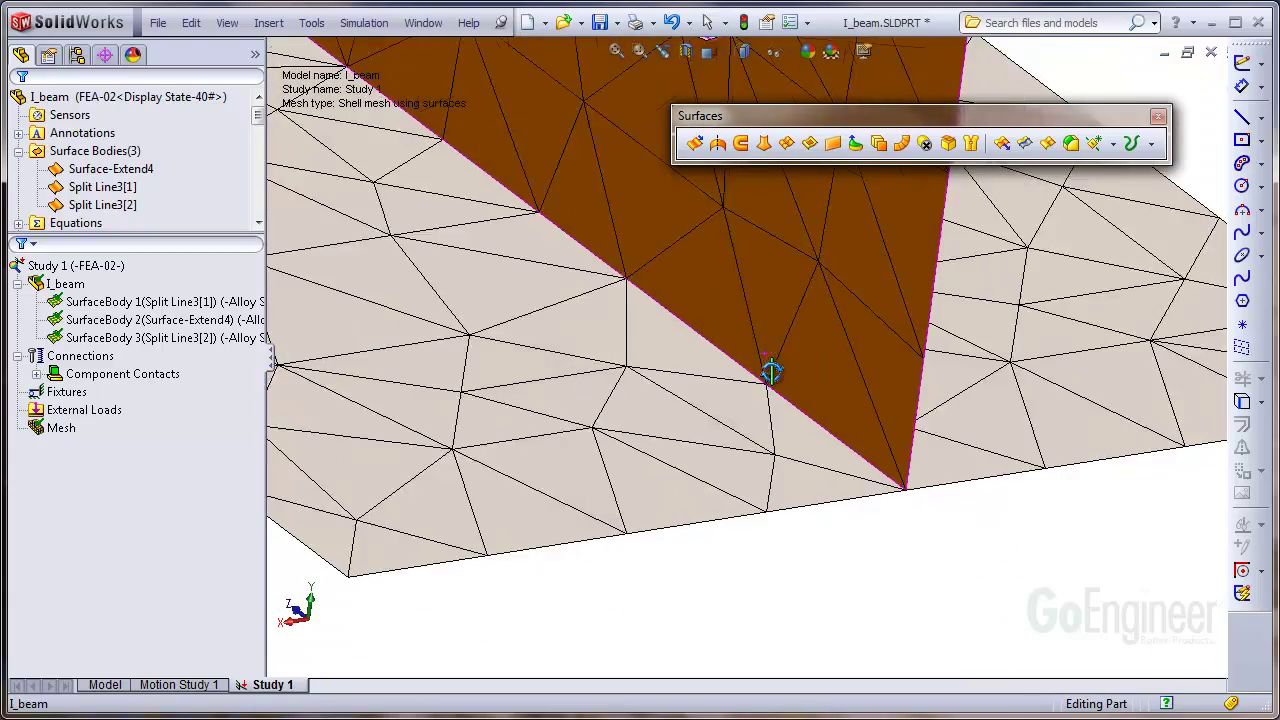
scroll(728, 333, up, 3)
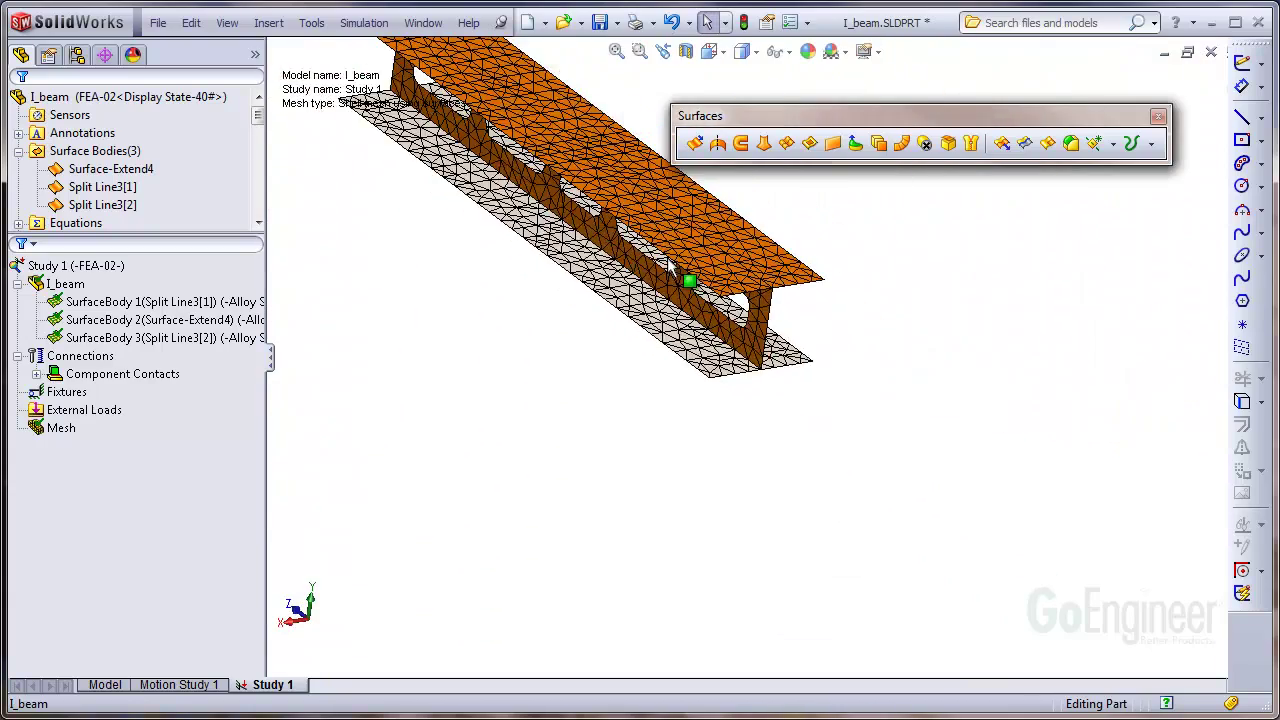
scroll(680, 265, down, 6)
middle_drag(704, 211, 740, 366)
scroll(857, 391, down, 5)
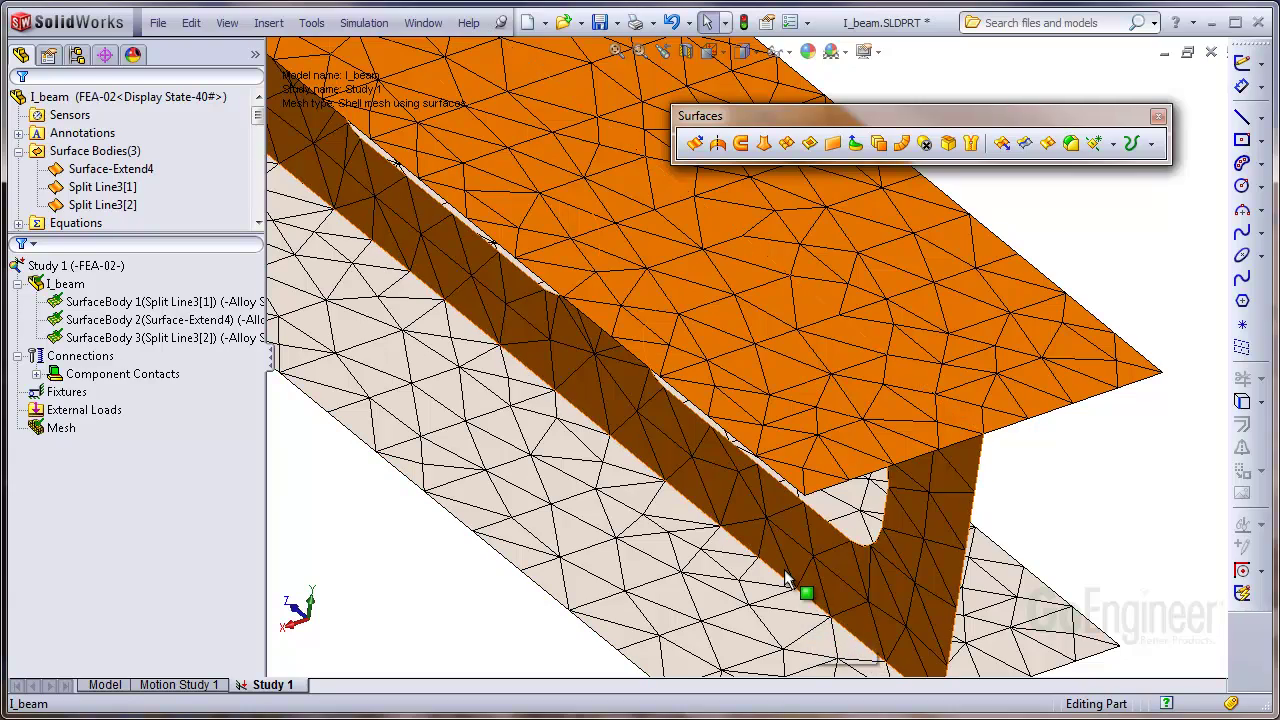
scroll(785, 580, up, 5)
middle_drag(743, 529, 683, 483)
scroll(694, 503, up, 3)
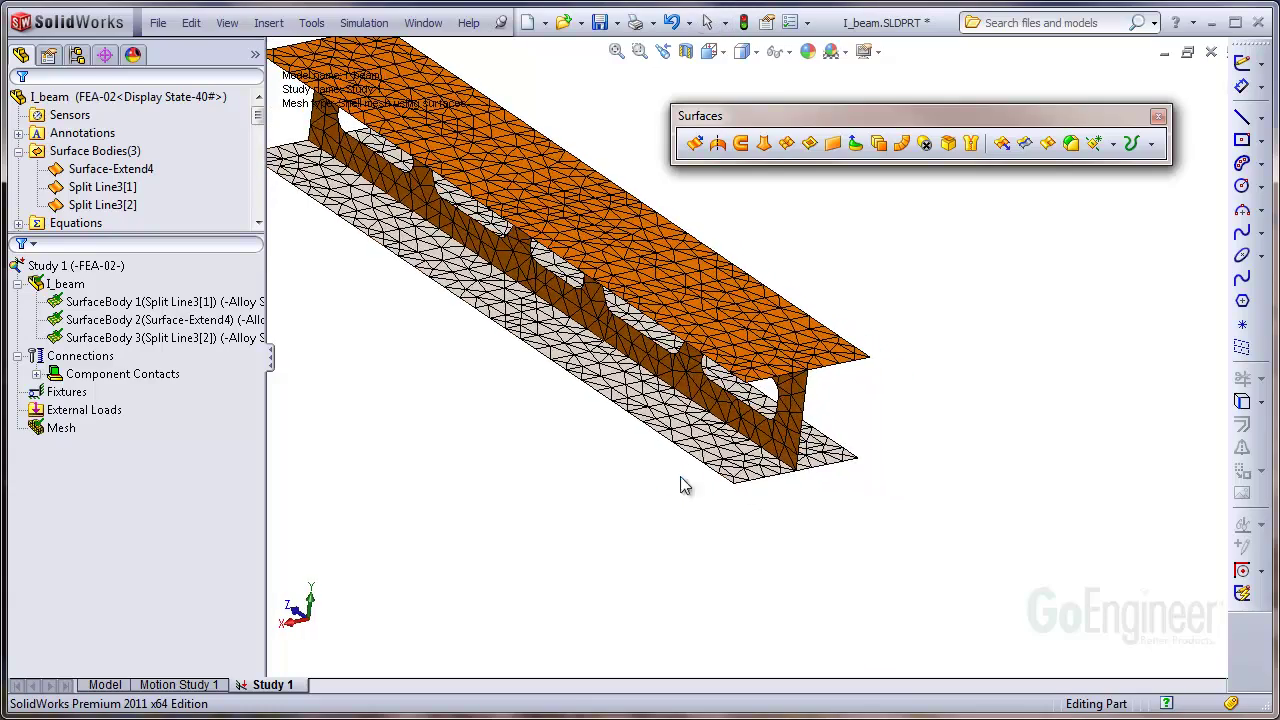
scroll(776, 420, down, 3)
middle_drag(625, 577, 568, 565)
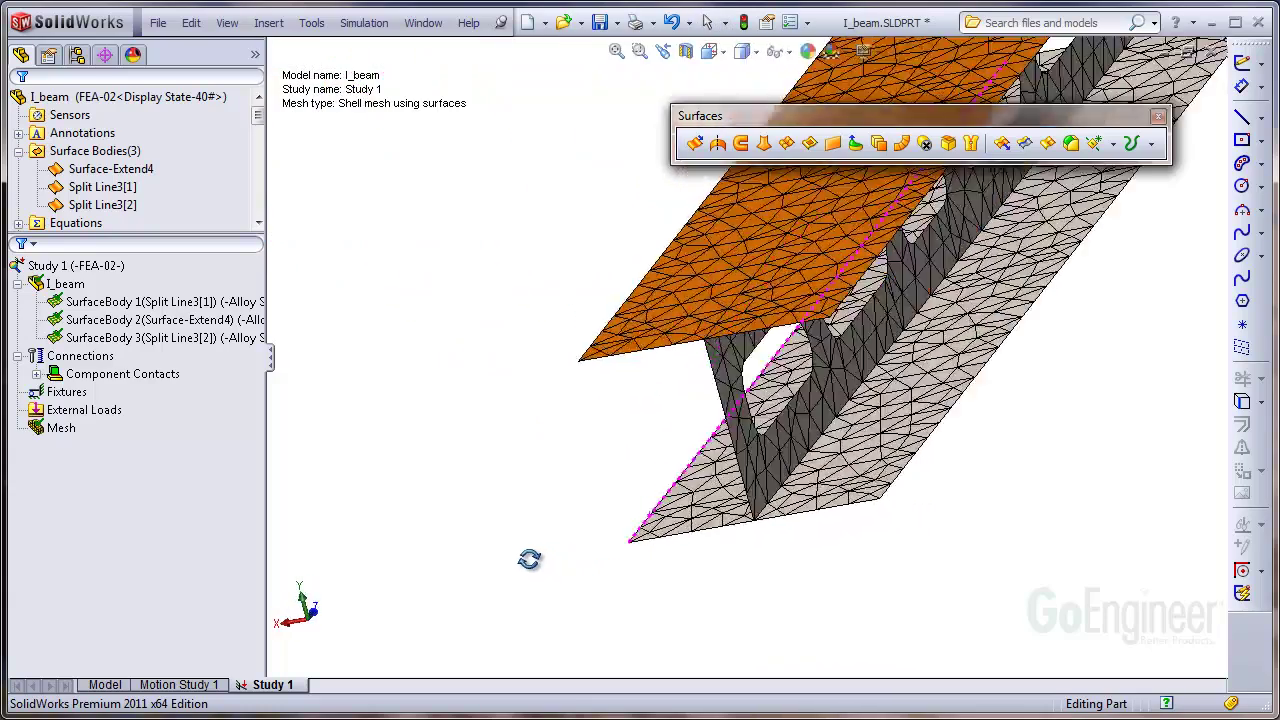
middle_drag(529, 559, 609, 534)
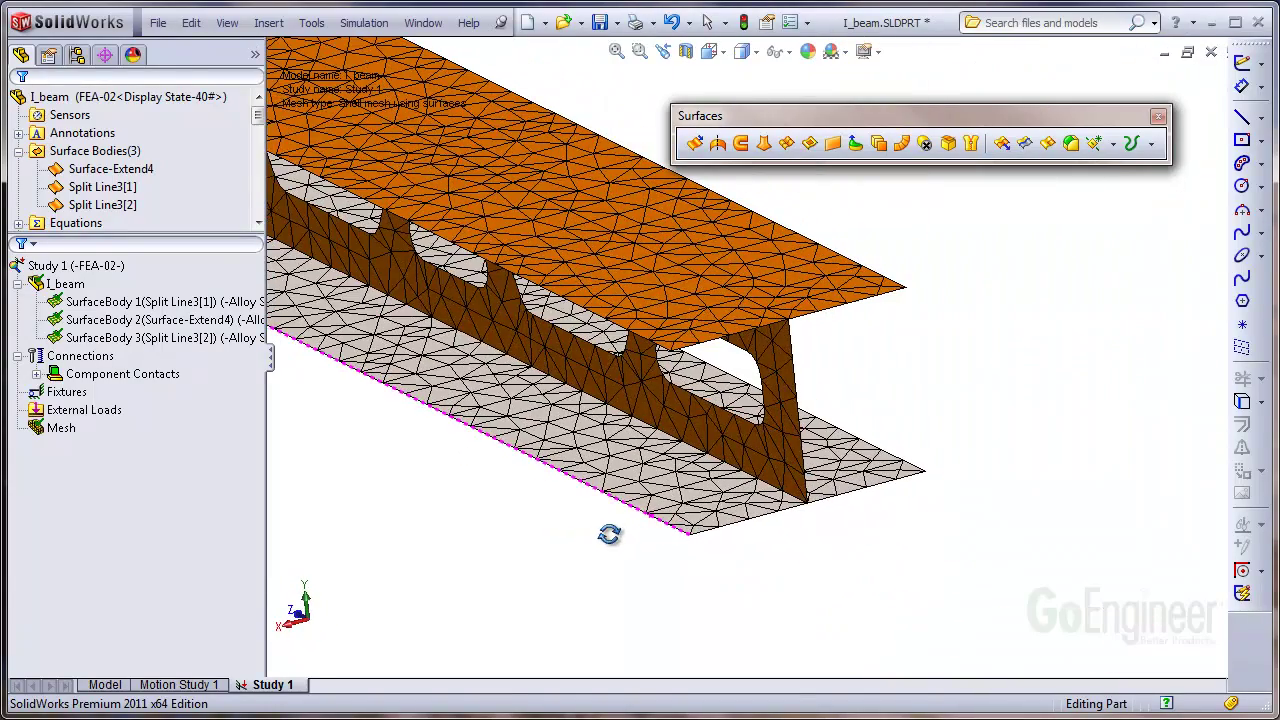
key(Escape)
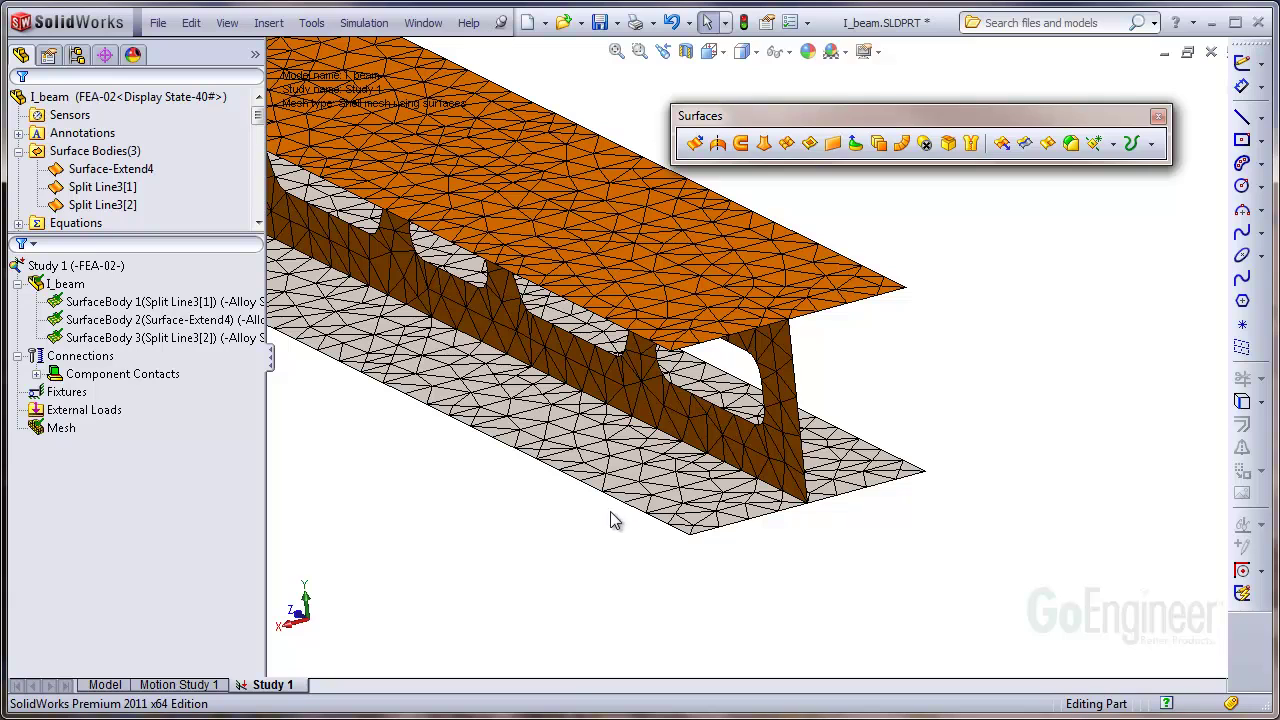